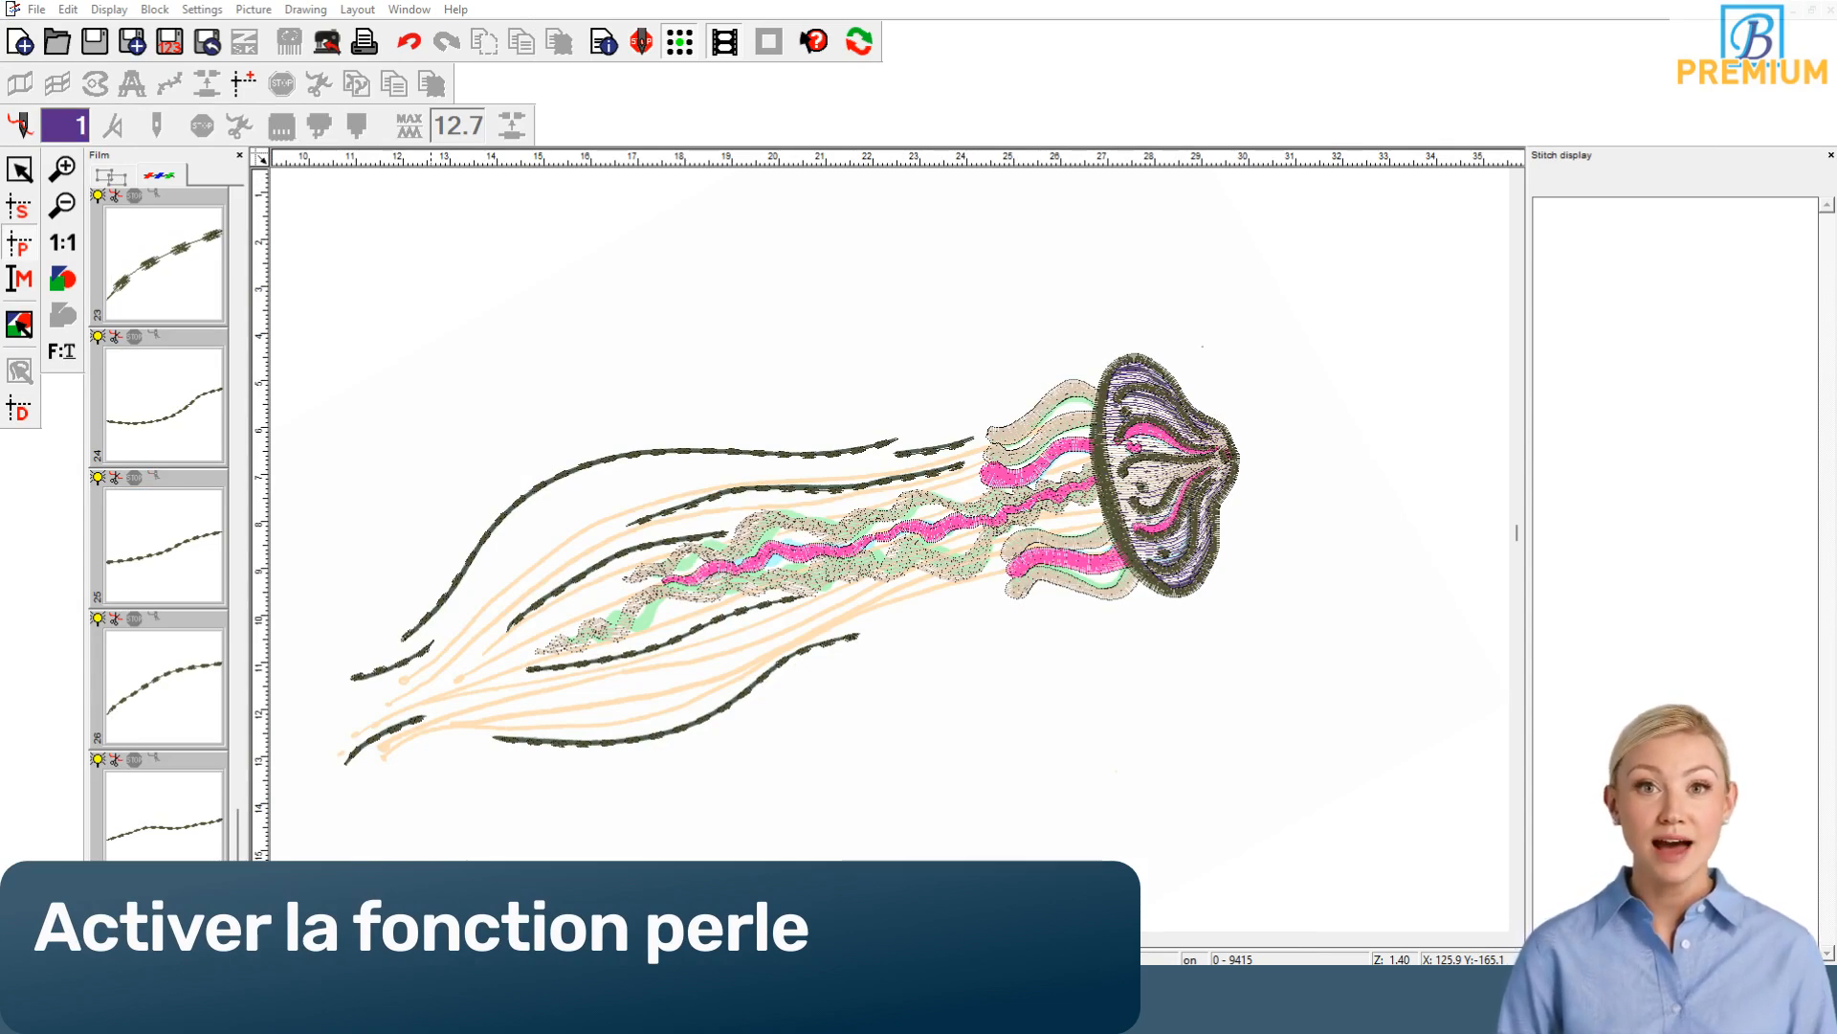
# Step: Open the sequin size and shape settings from the design information
pyautogui.click(607, 43)
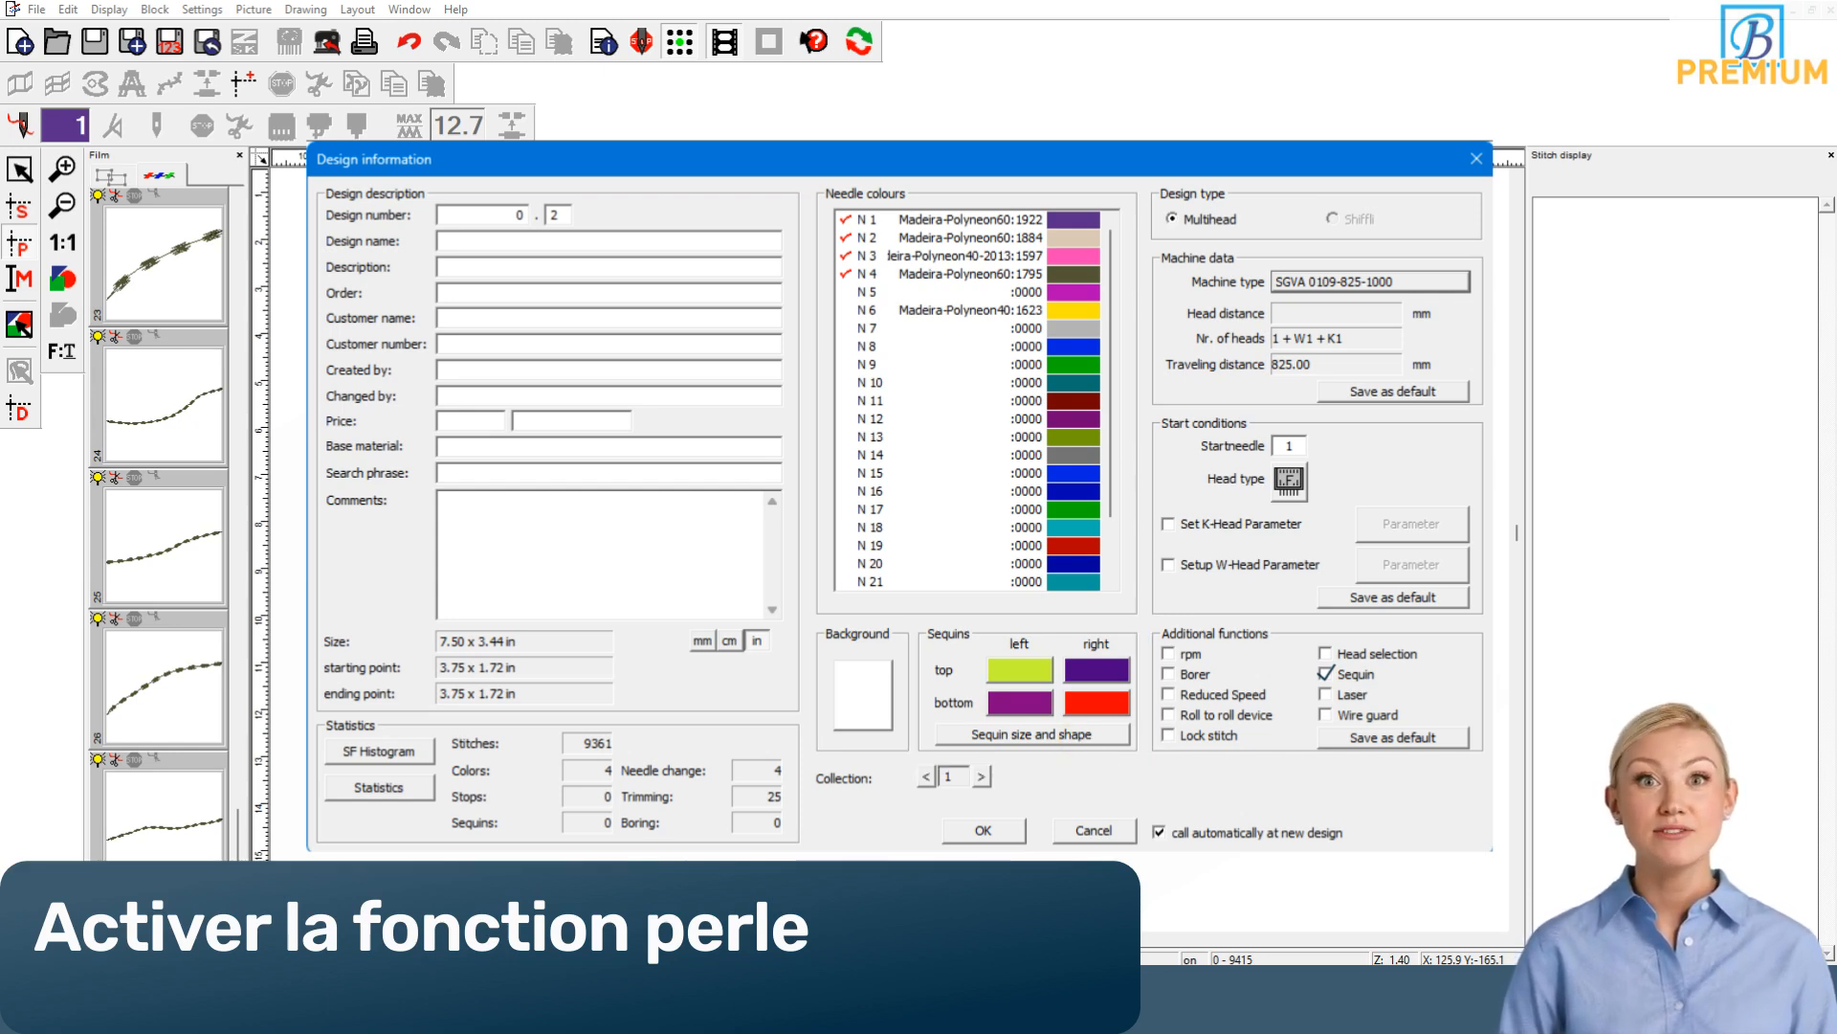
pyautogui.click(1032, 734)
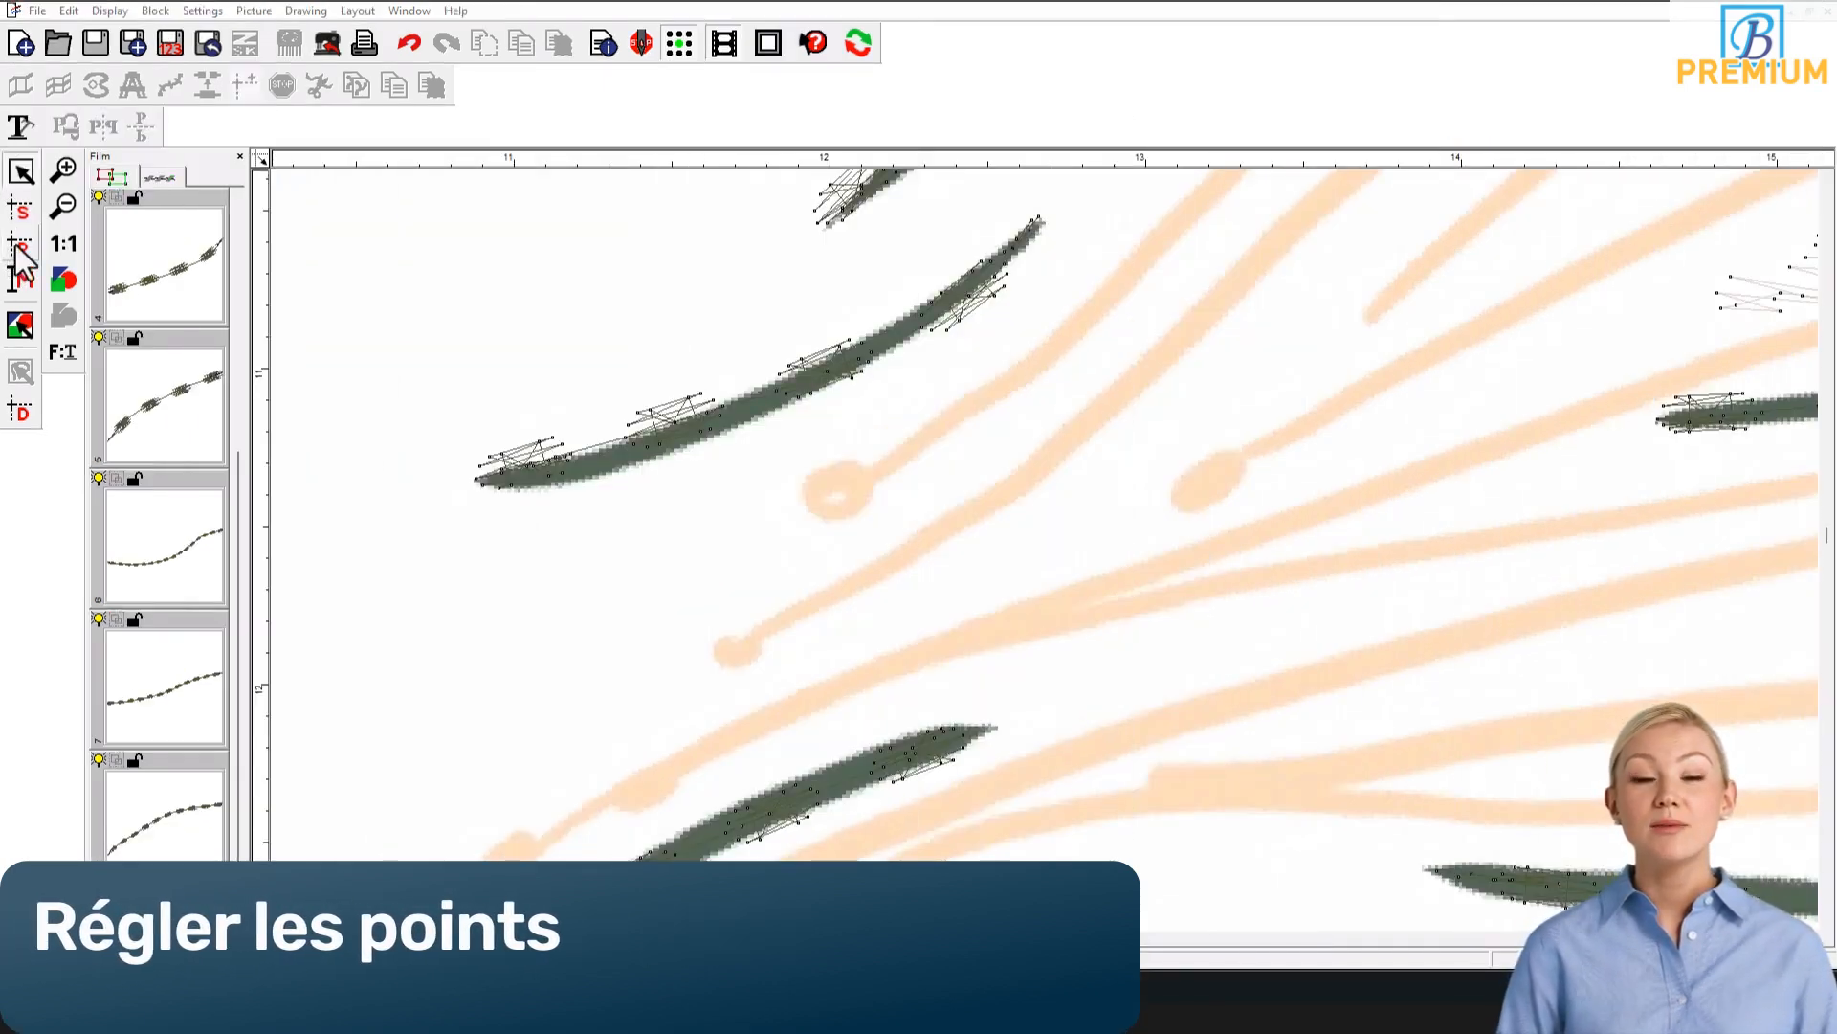
# Step: Switch to stitch point editing and set the thread to needle 12
pyautogui.click(18, 251)
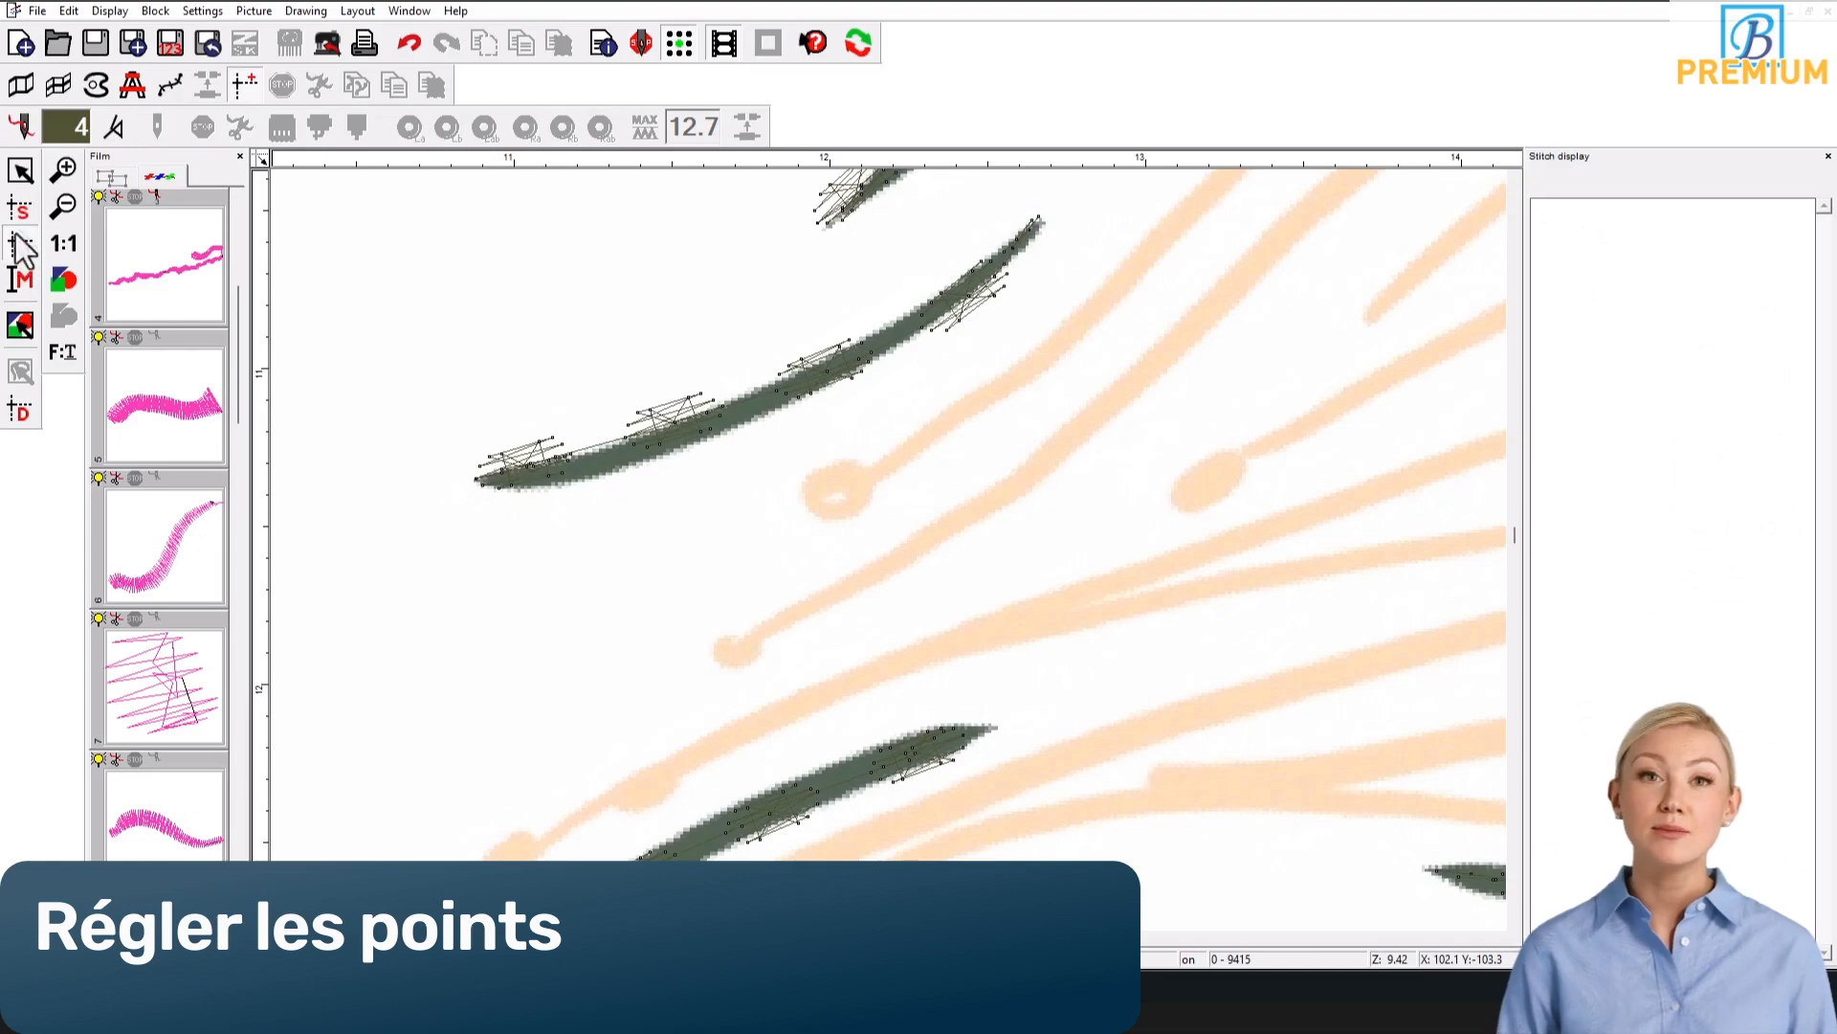
pyautogui.click(20, 125)
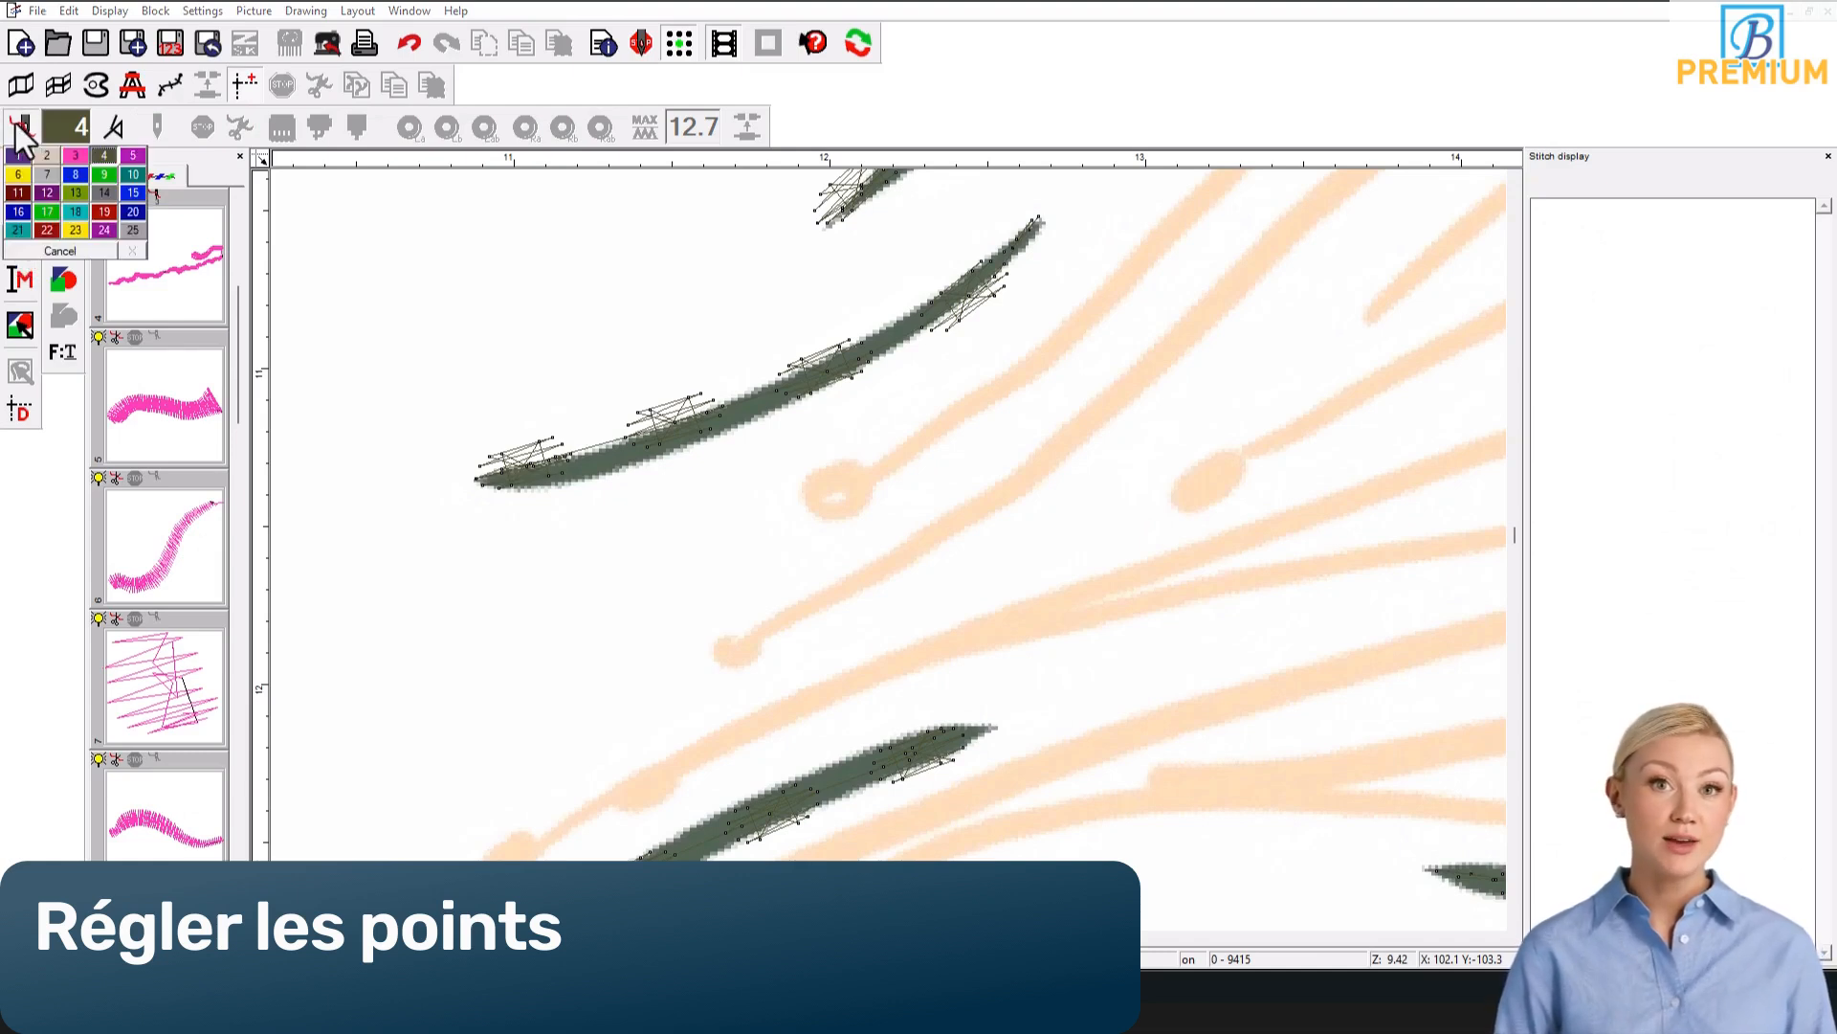
pyautogui.click(50, 193)
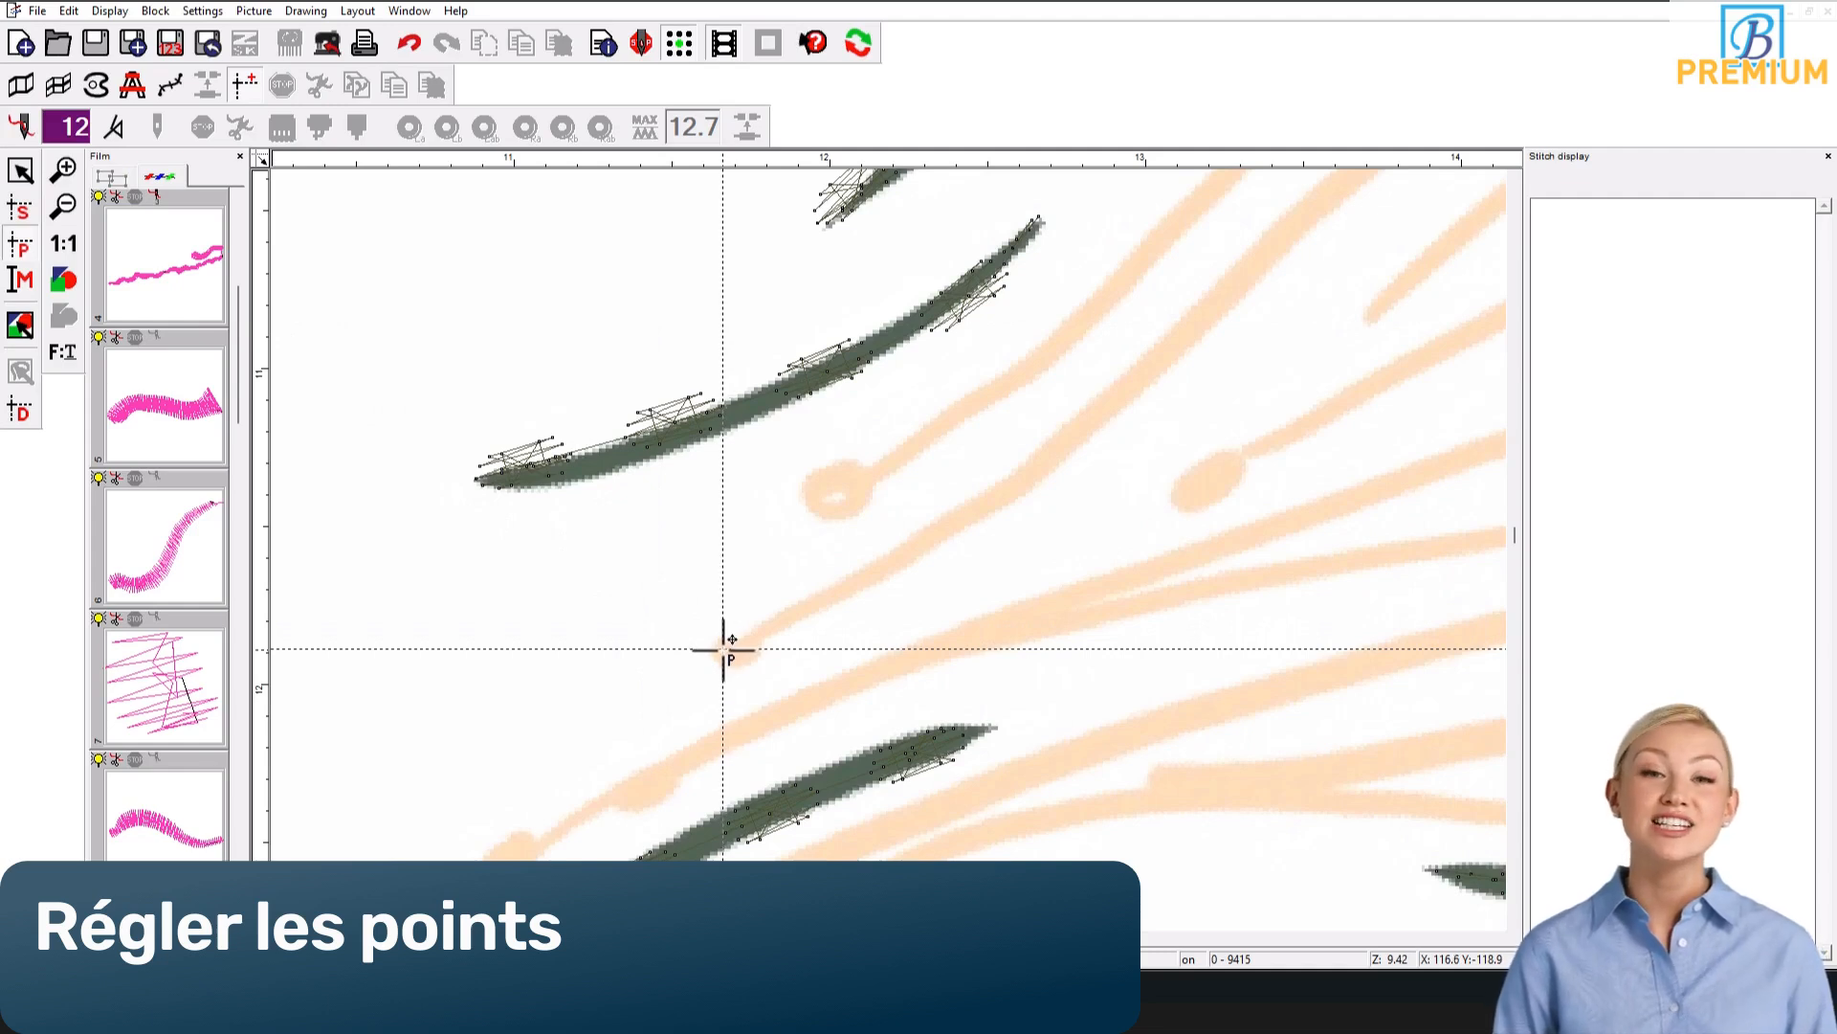
# Step: Place a few short securing stitches, each about 0.7 to 0.9 mm, at the rounded tip of the orange tentacle guide
pyautogui.click(723, 650)
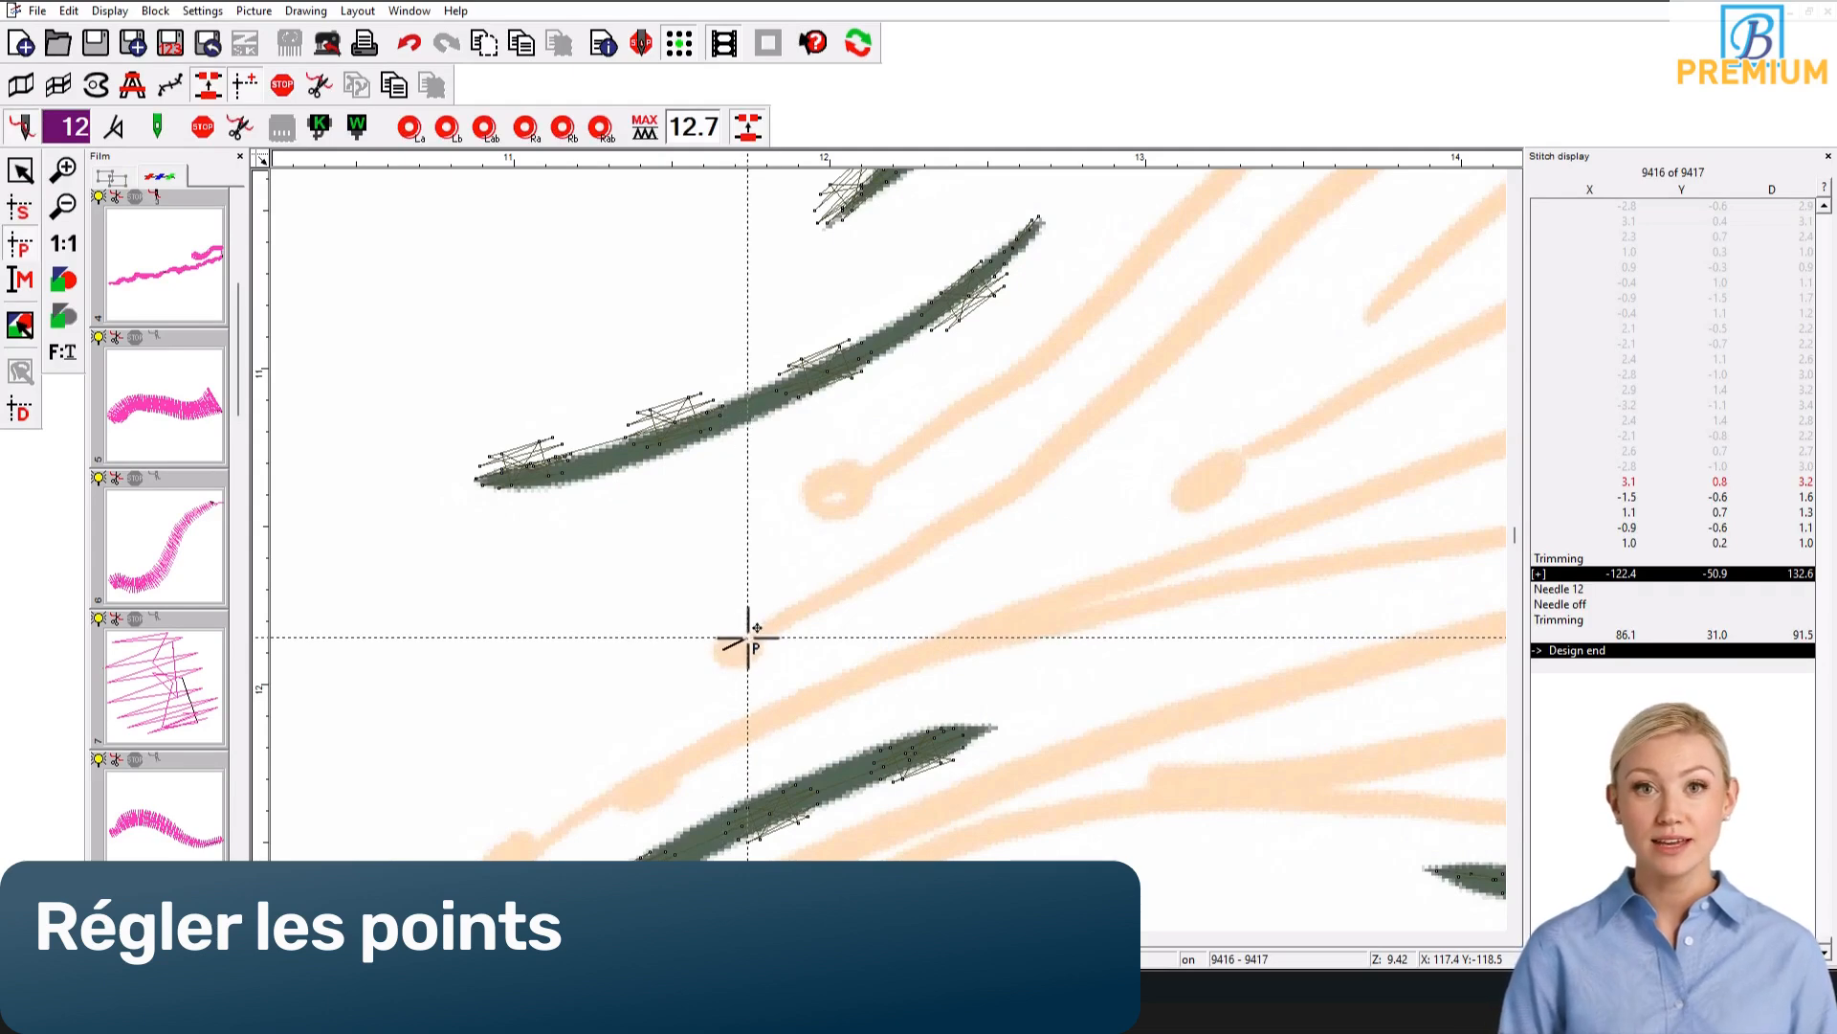
pyautogui.click(749, 637)
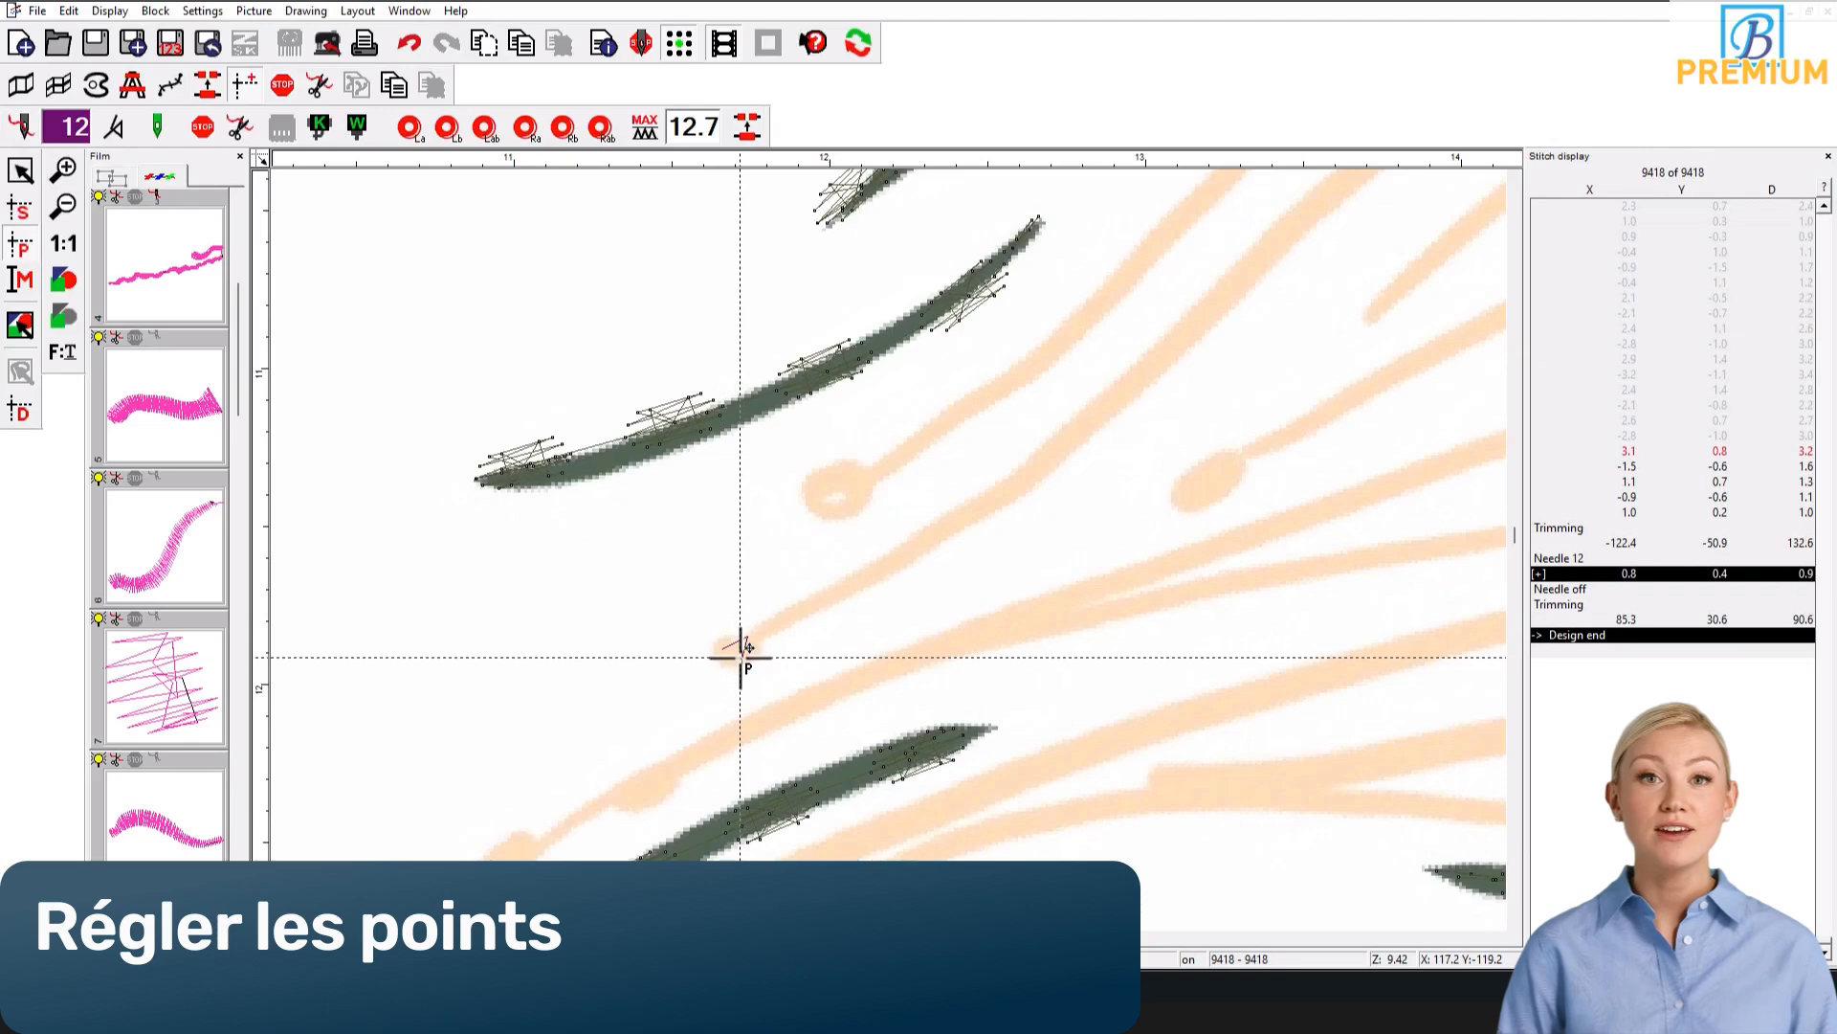
pyautogui.click(727, 643)
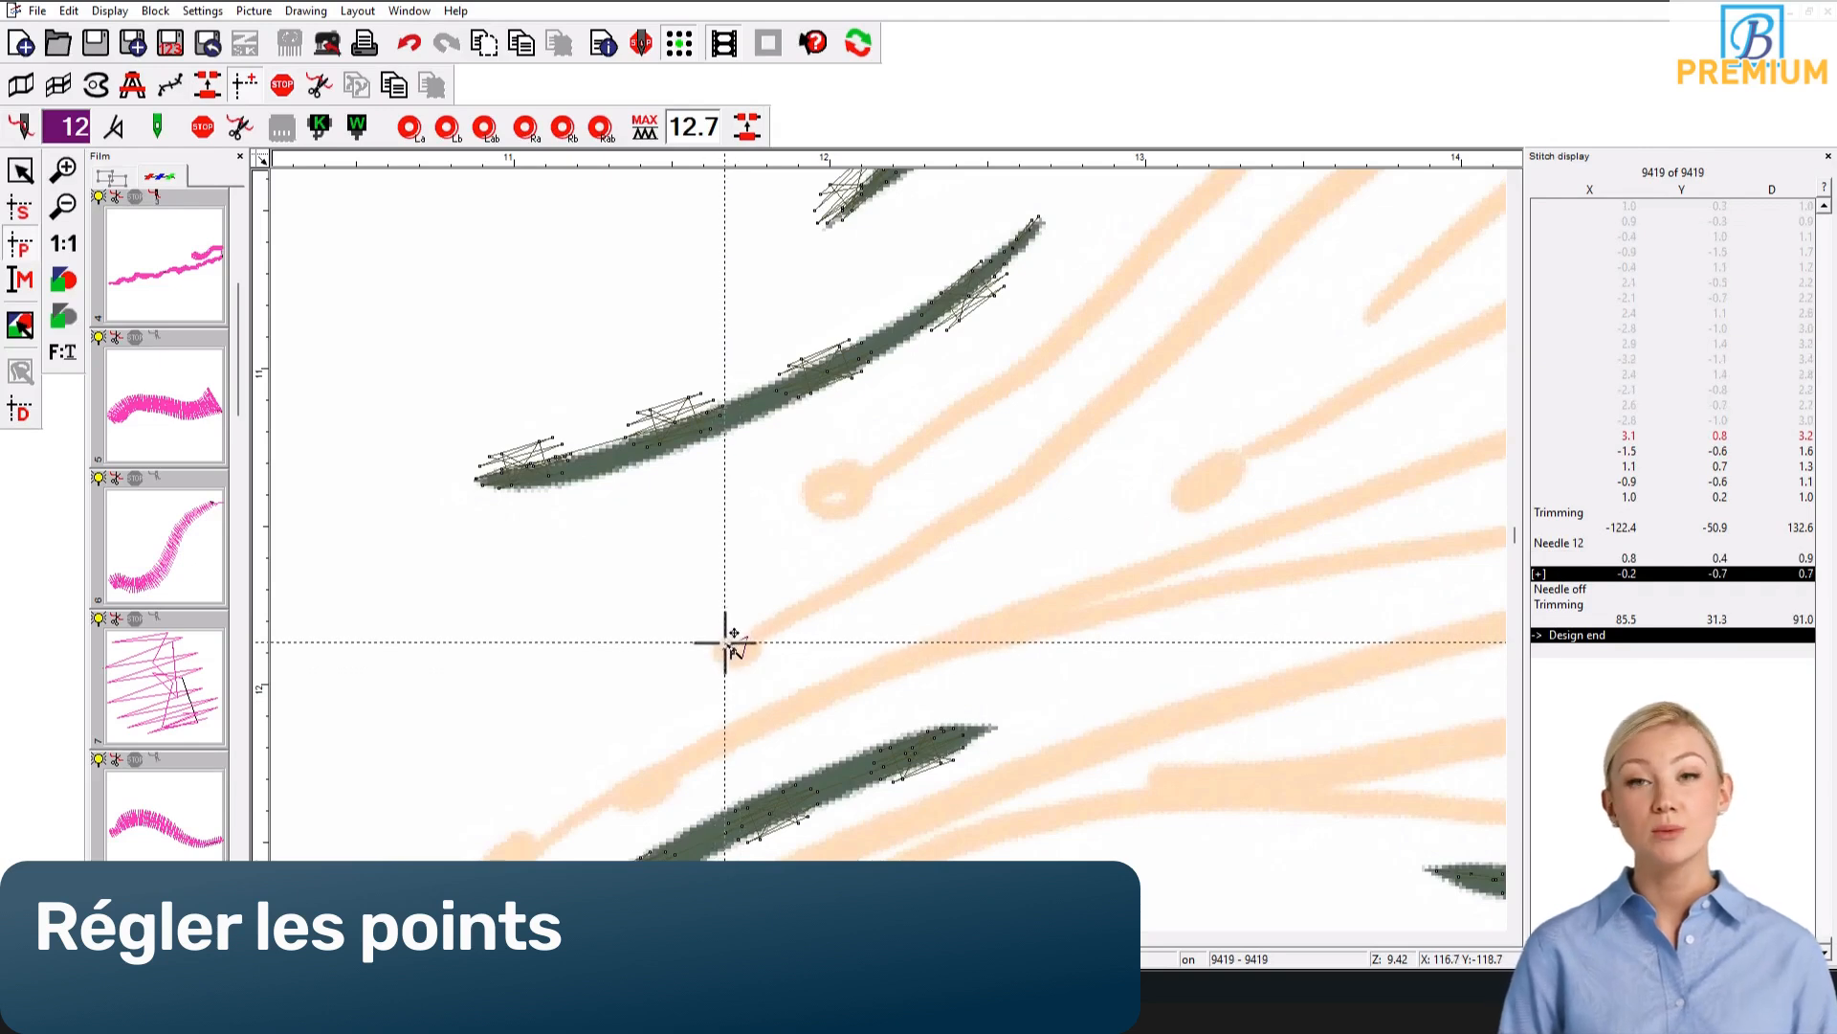
pyautogui.click(724, 643)
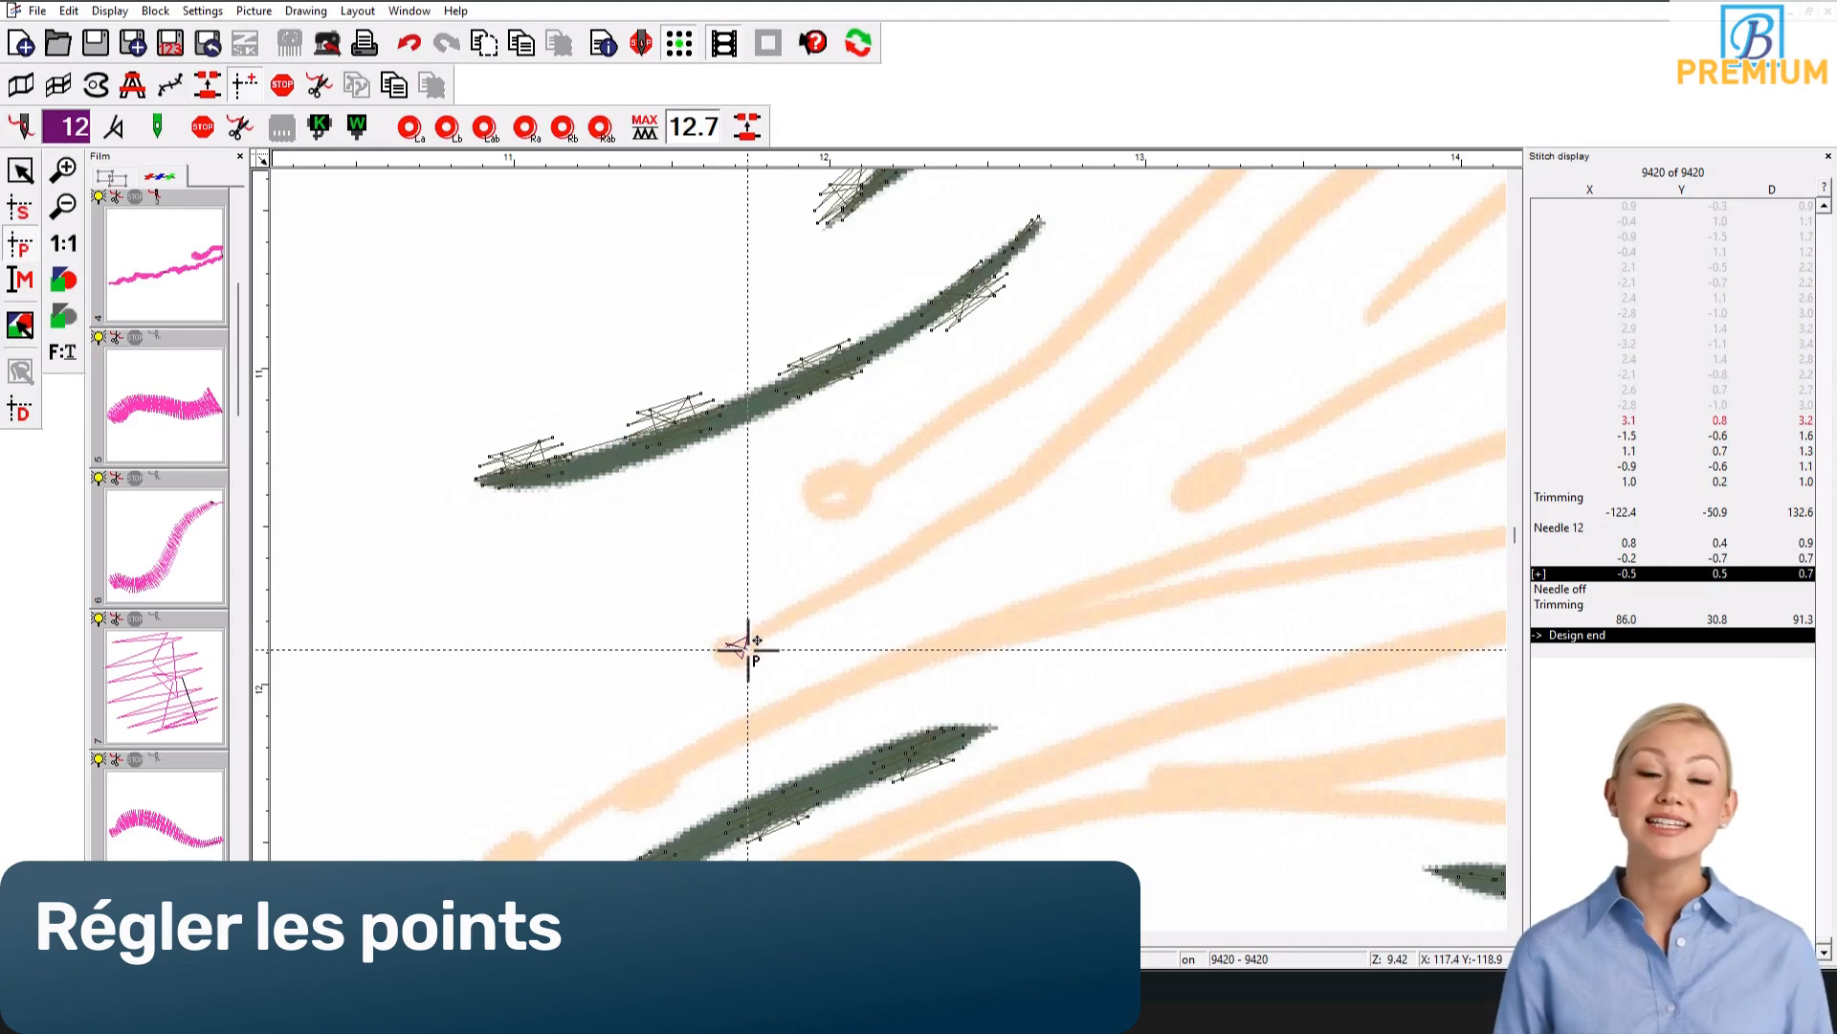
pyautogui.click(748, 649)
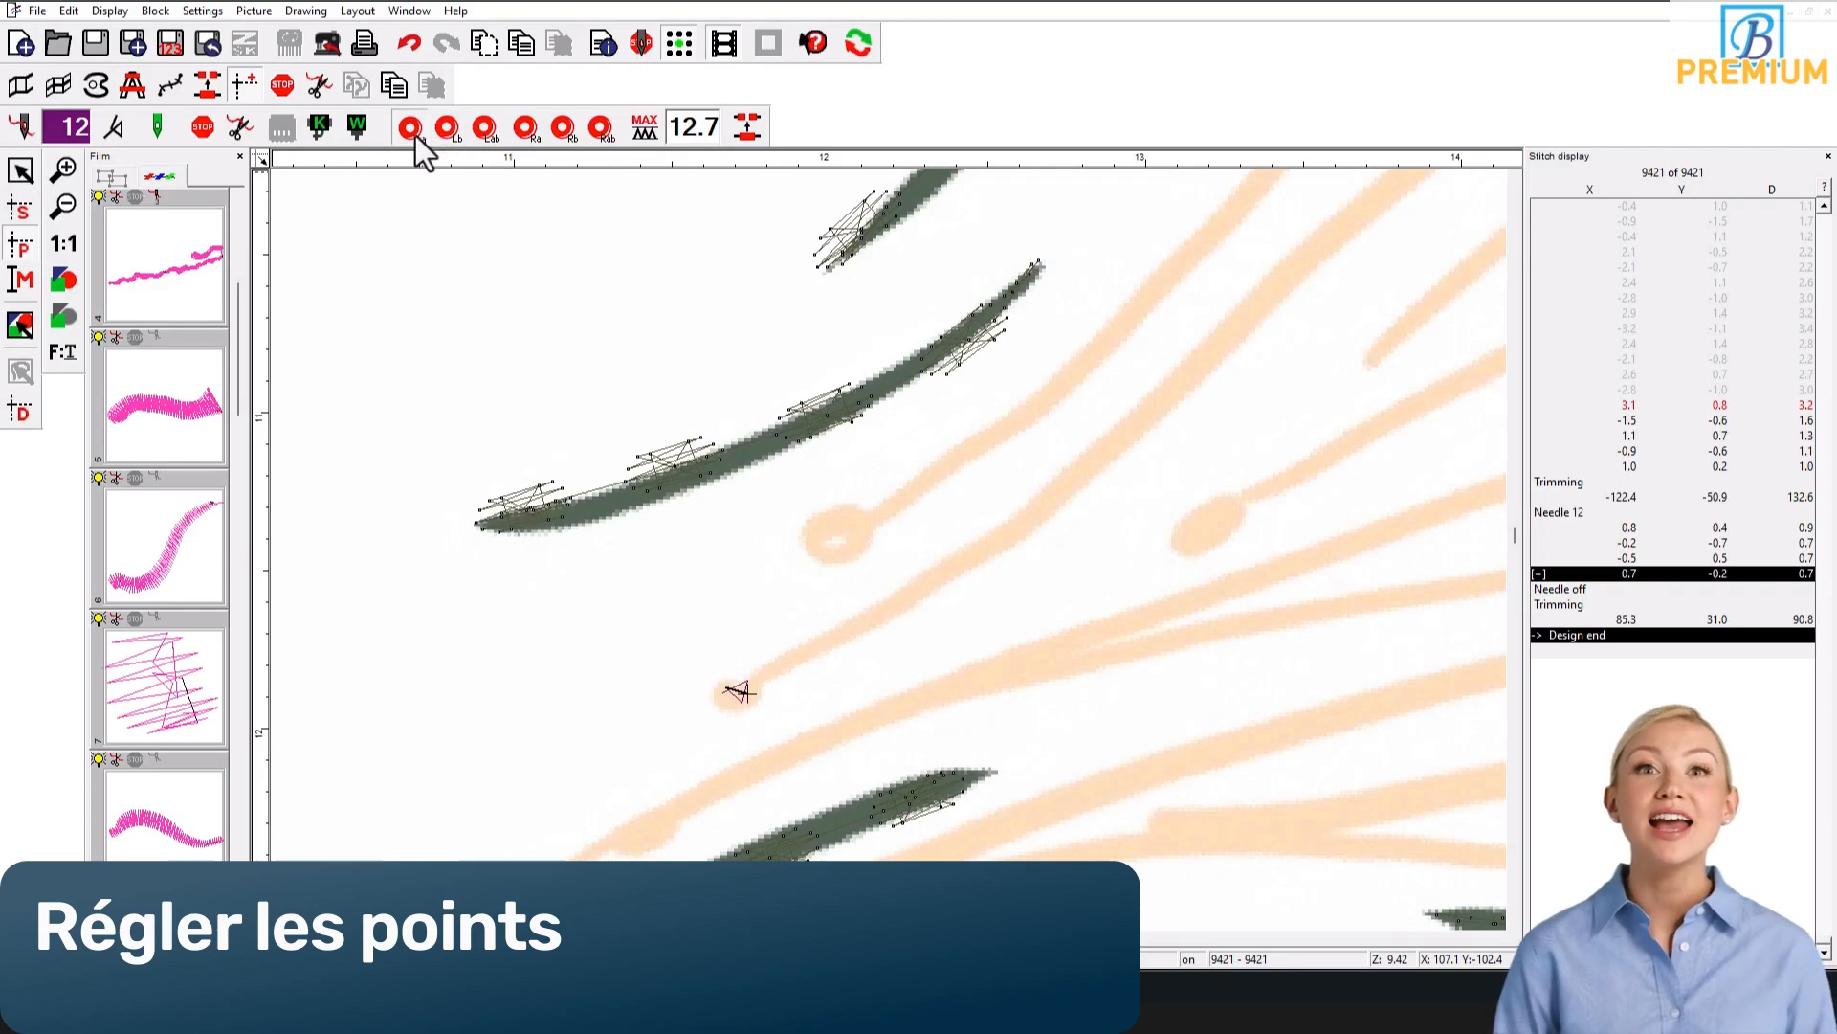
# Step: Turn on sequin L a and place three round sequins along the orange tentacle, with a connecting stitch between neighbours
pyautogui.click(415, 135)
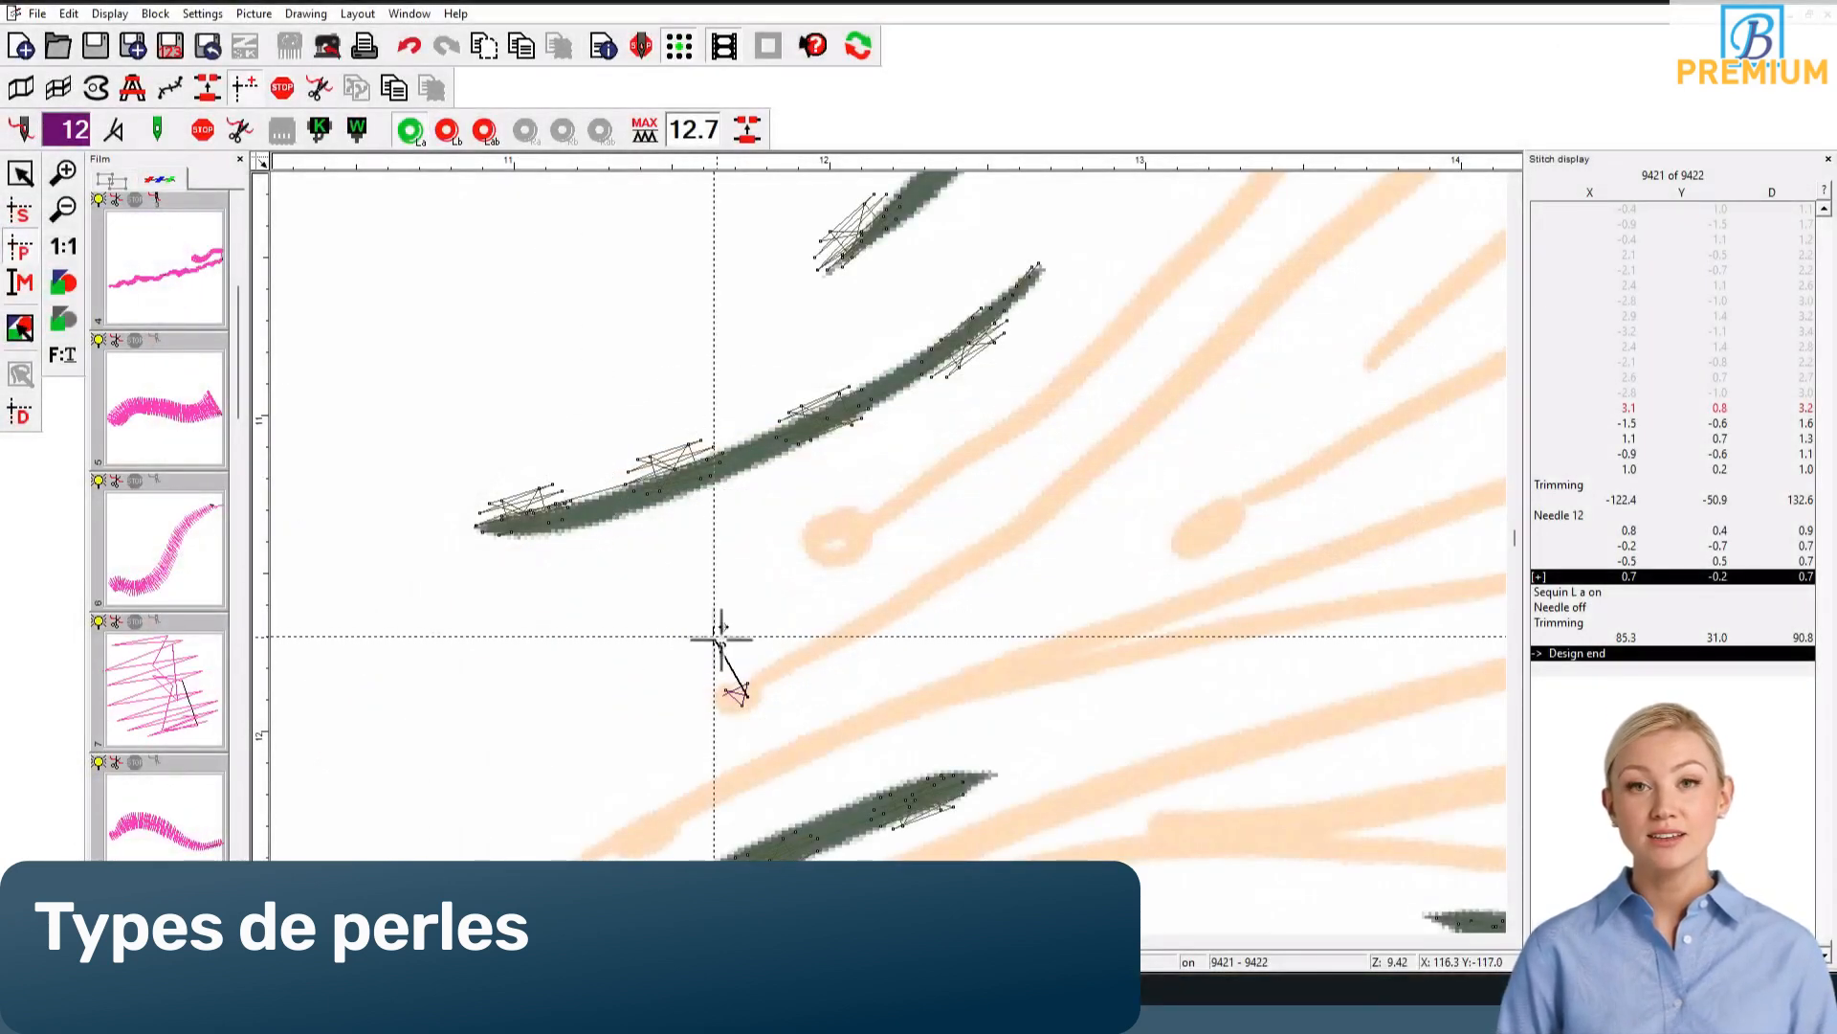
pyautogui.click(773, 674)
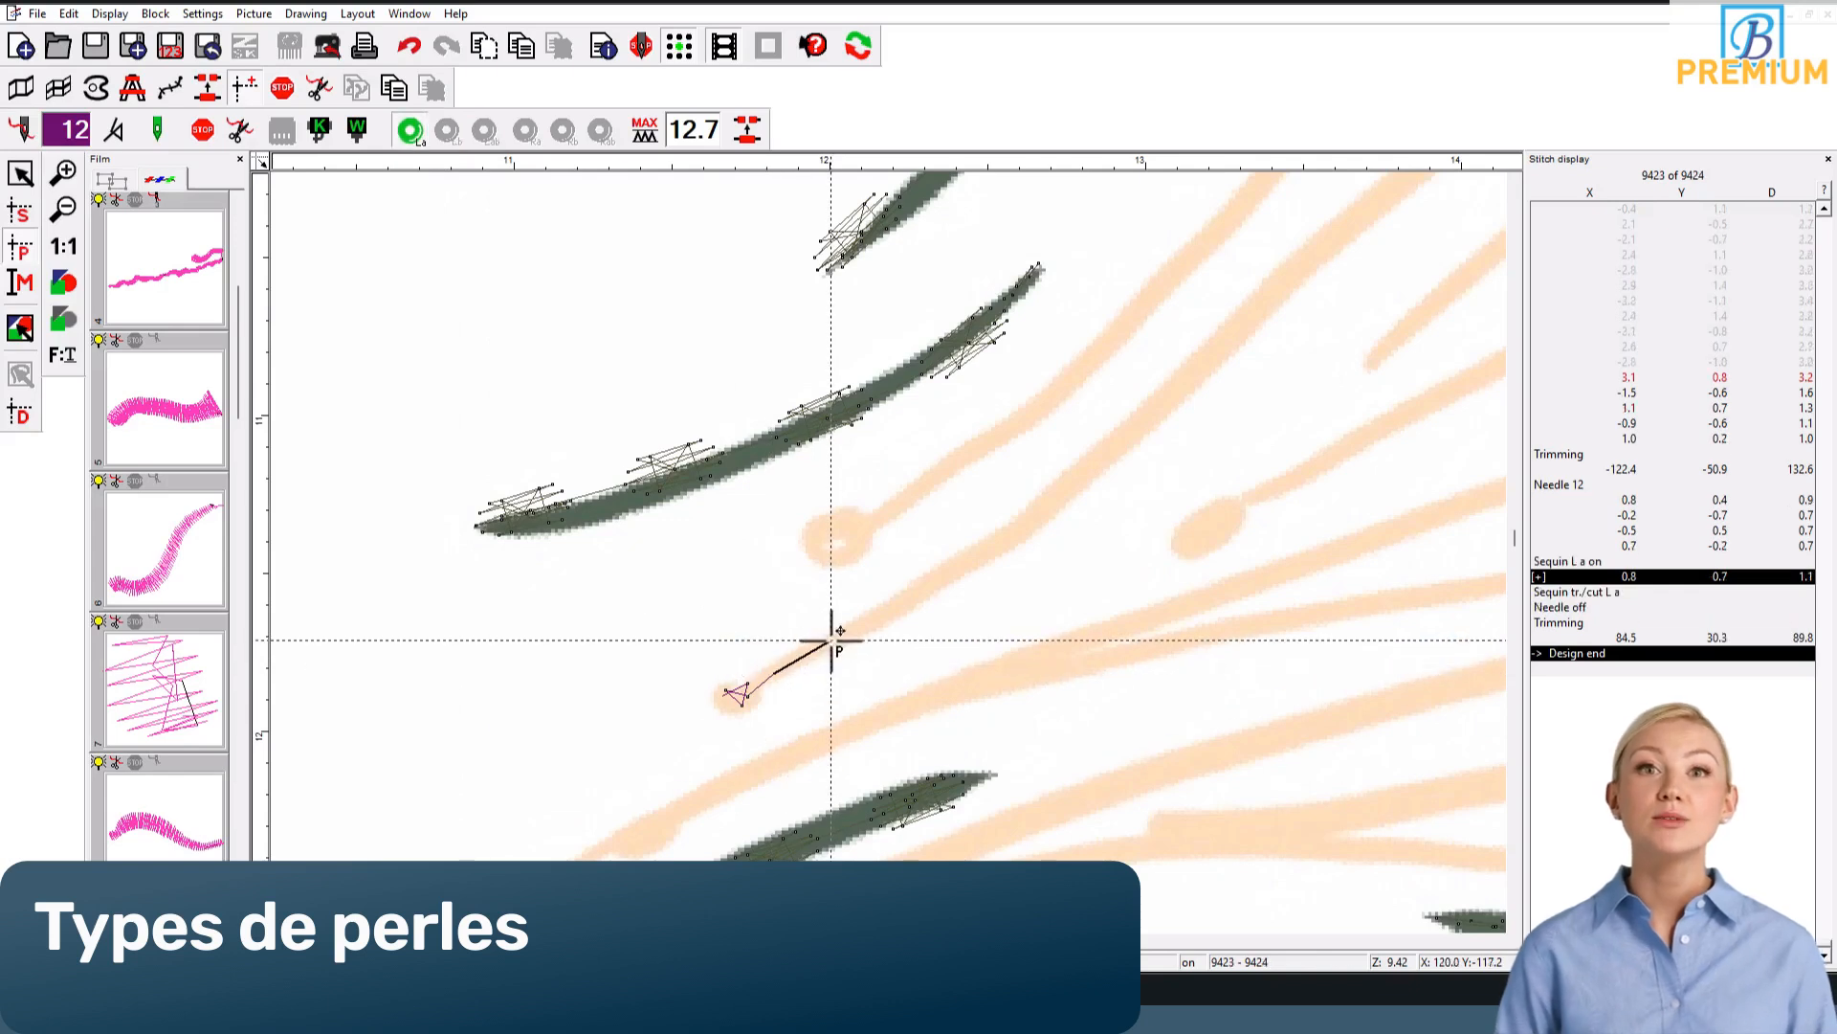
pyautogui.click(829, 641)
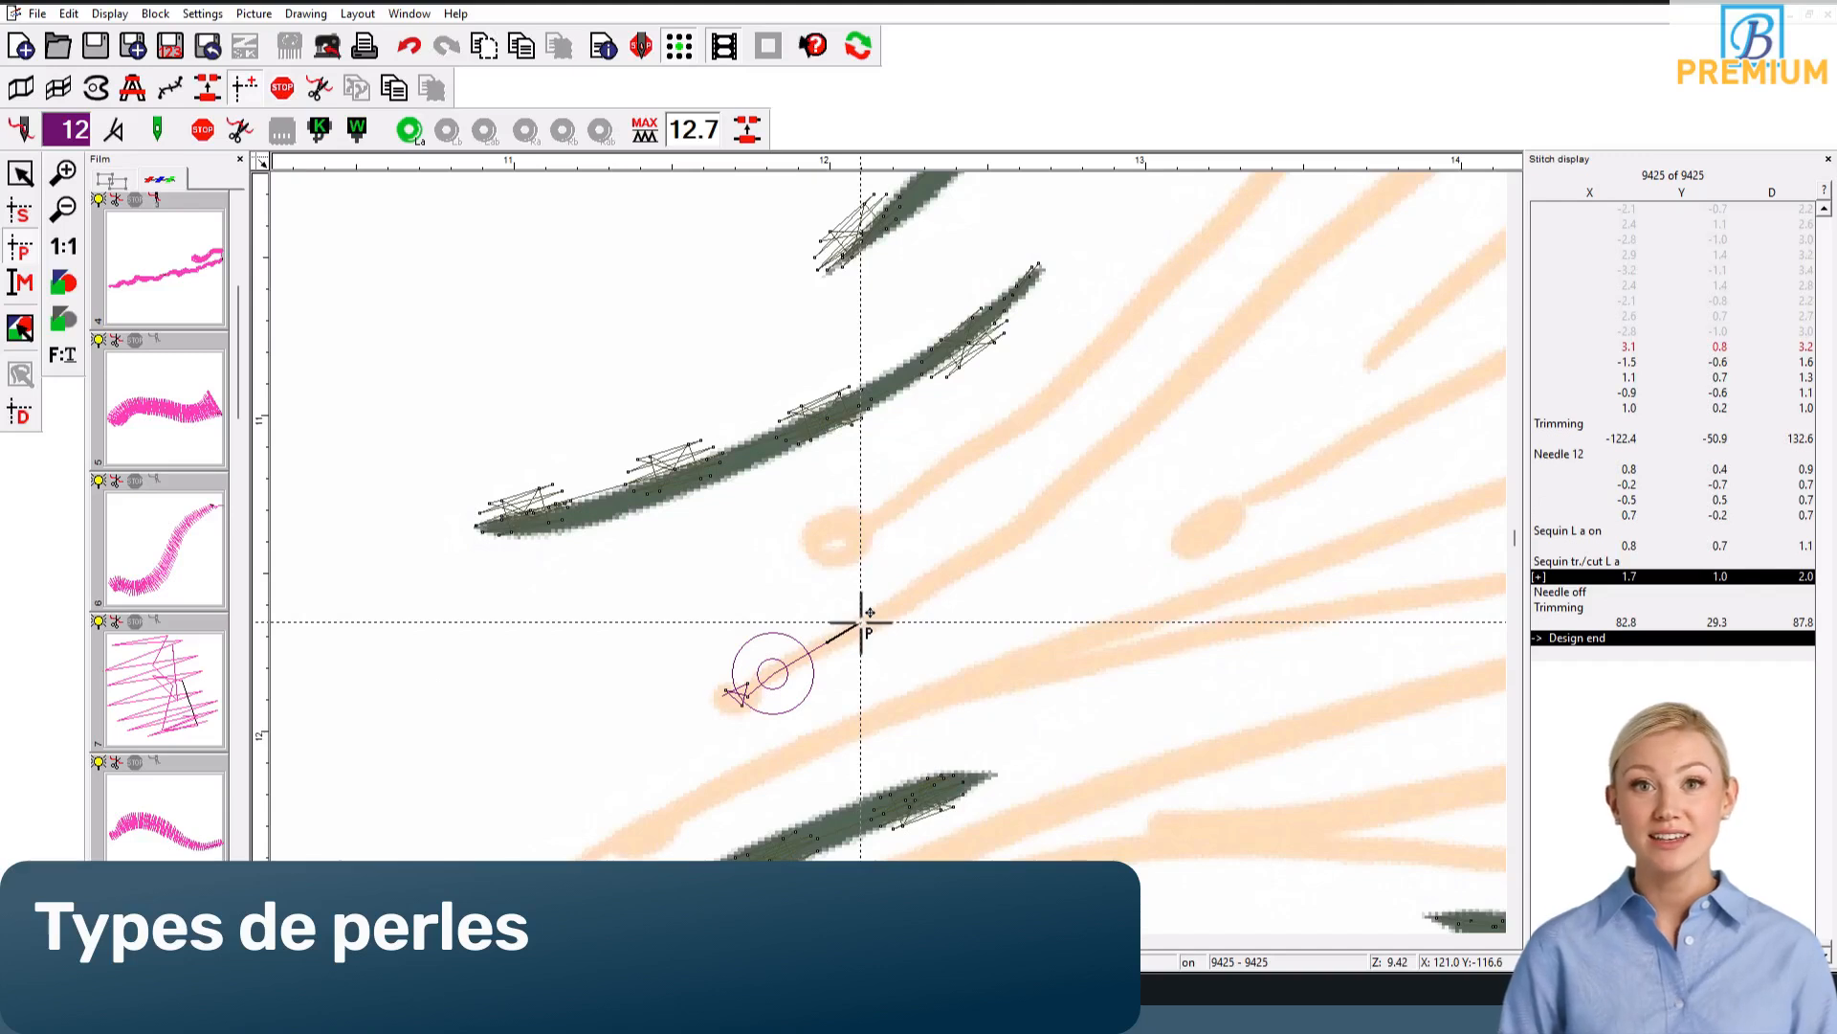
pyautogui.click(861, 622)
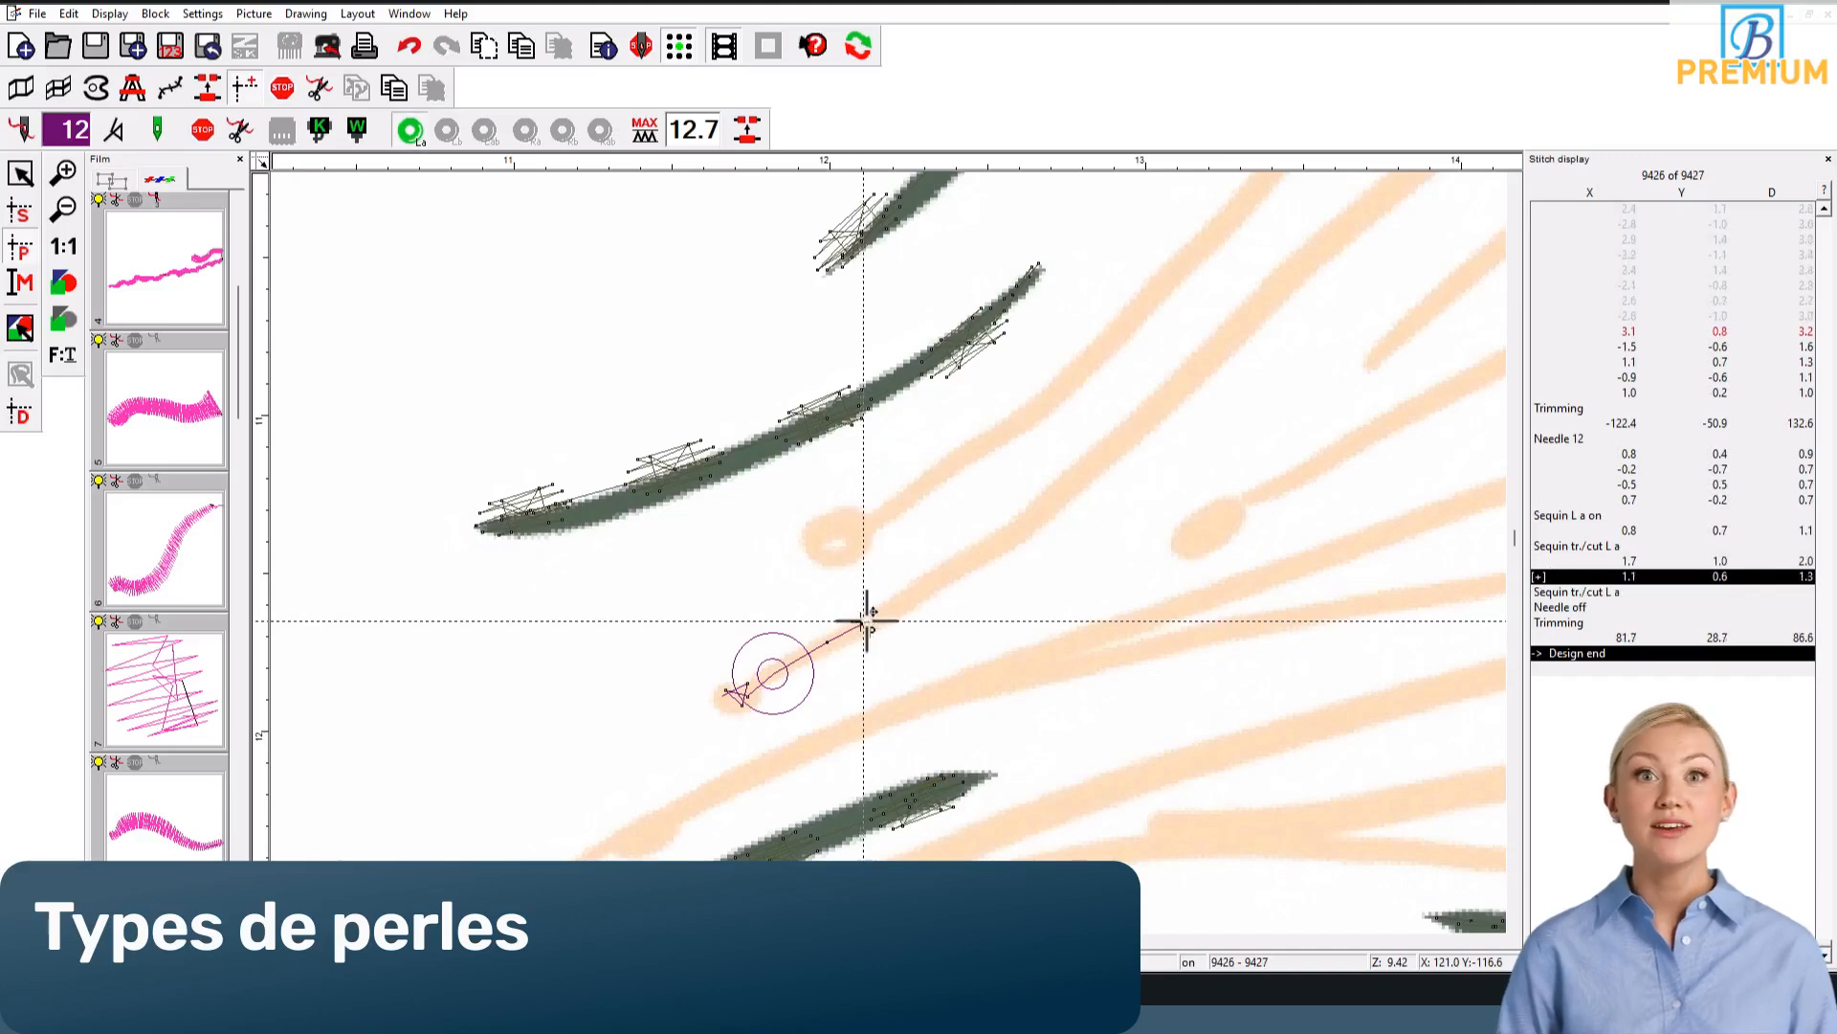
pyautogui.click(914, 589)
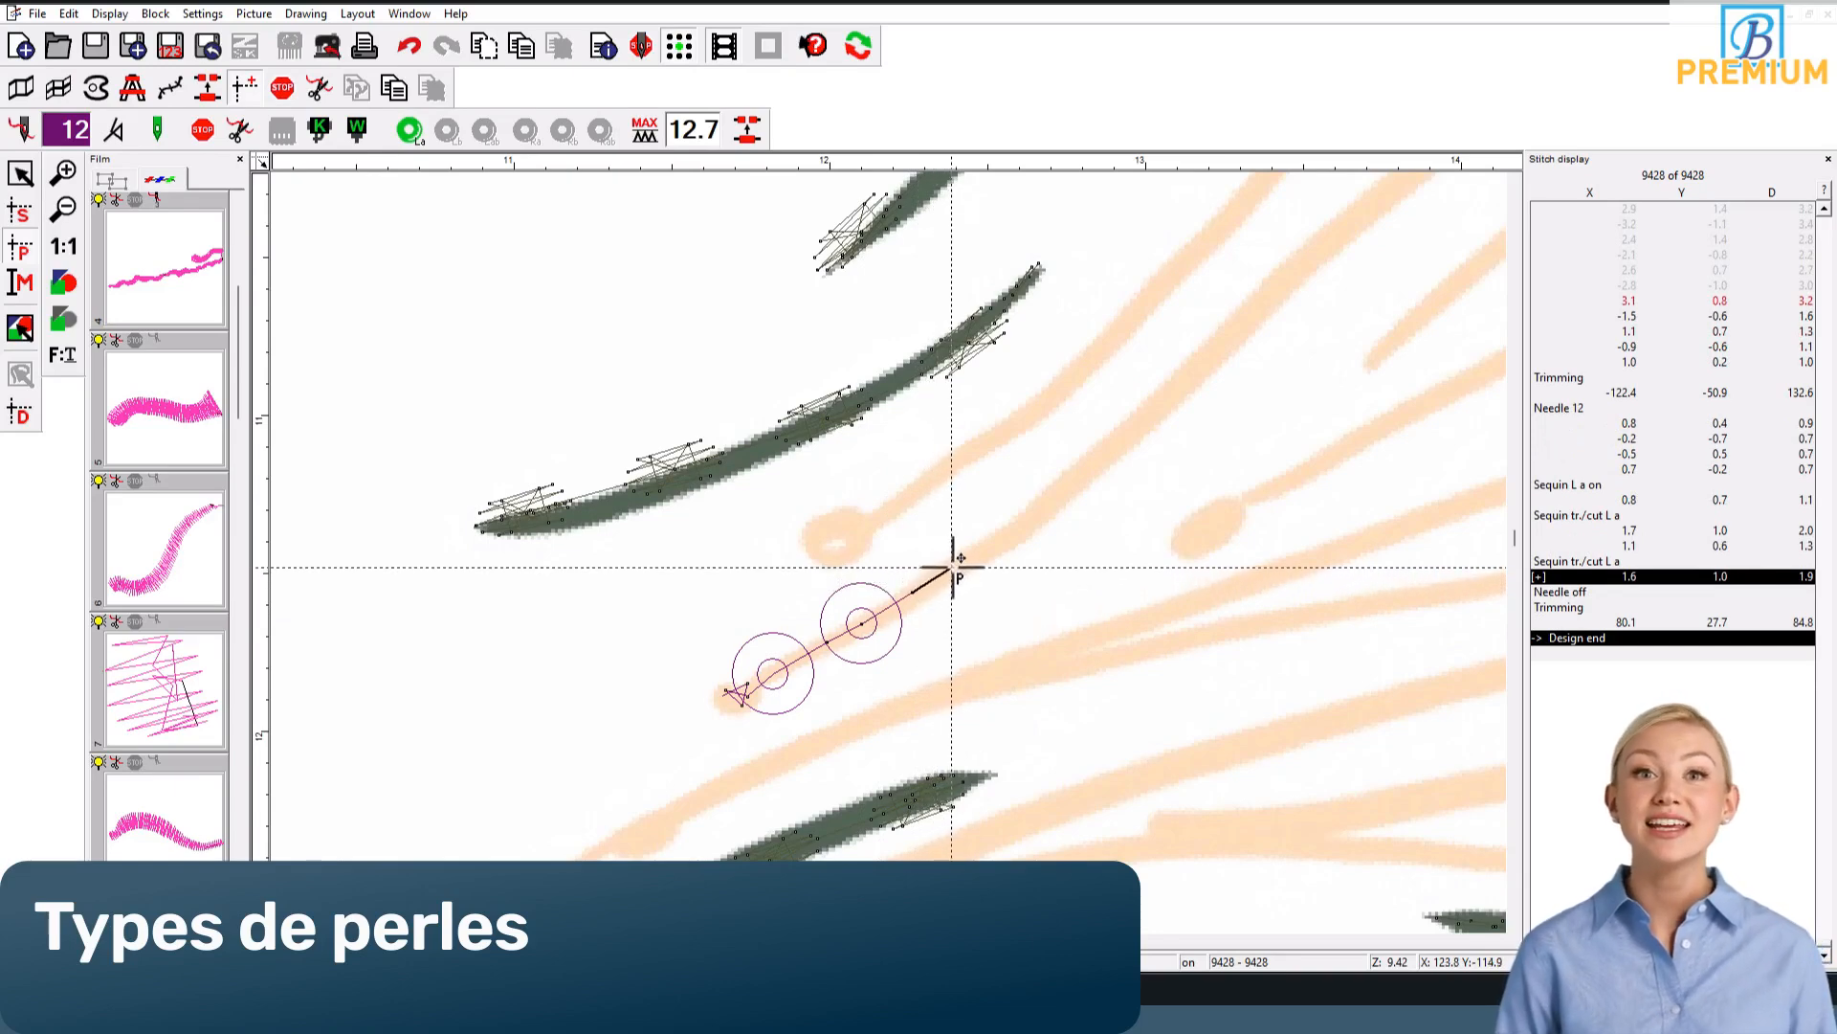
pyautogui.click(953, 566)
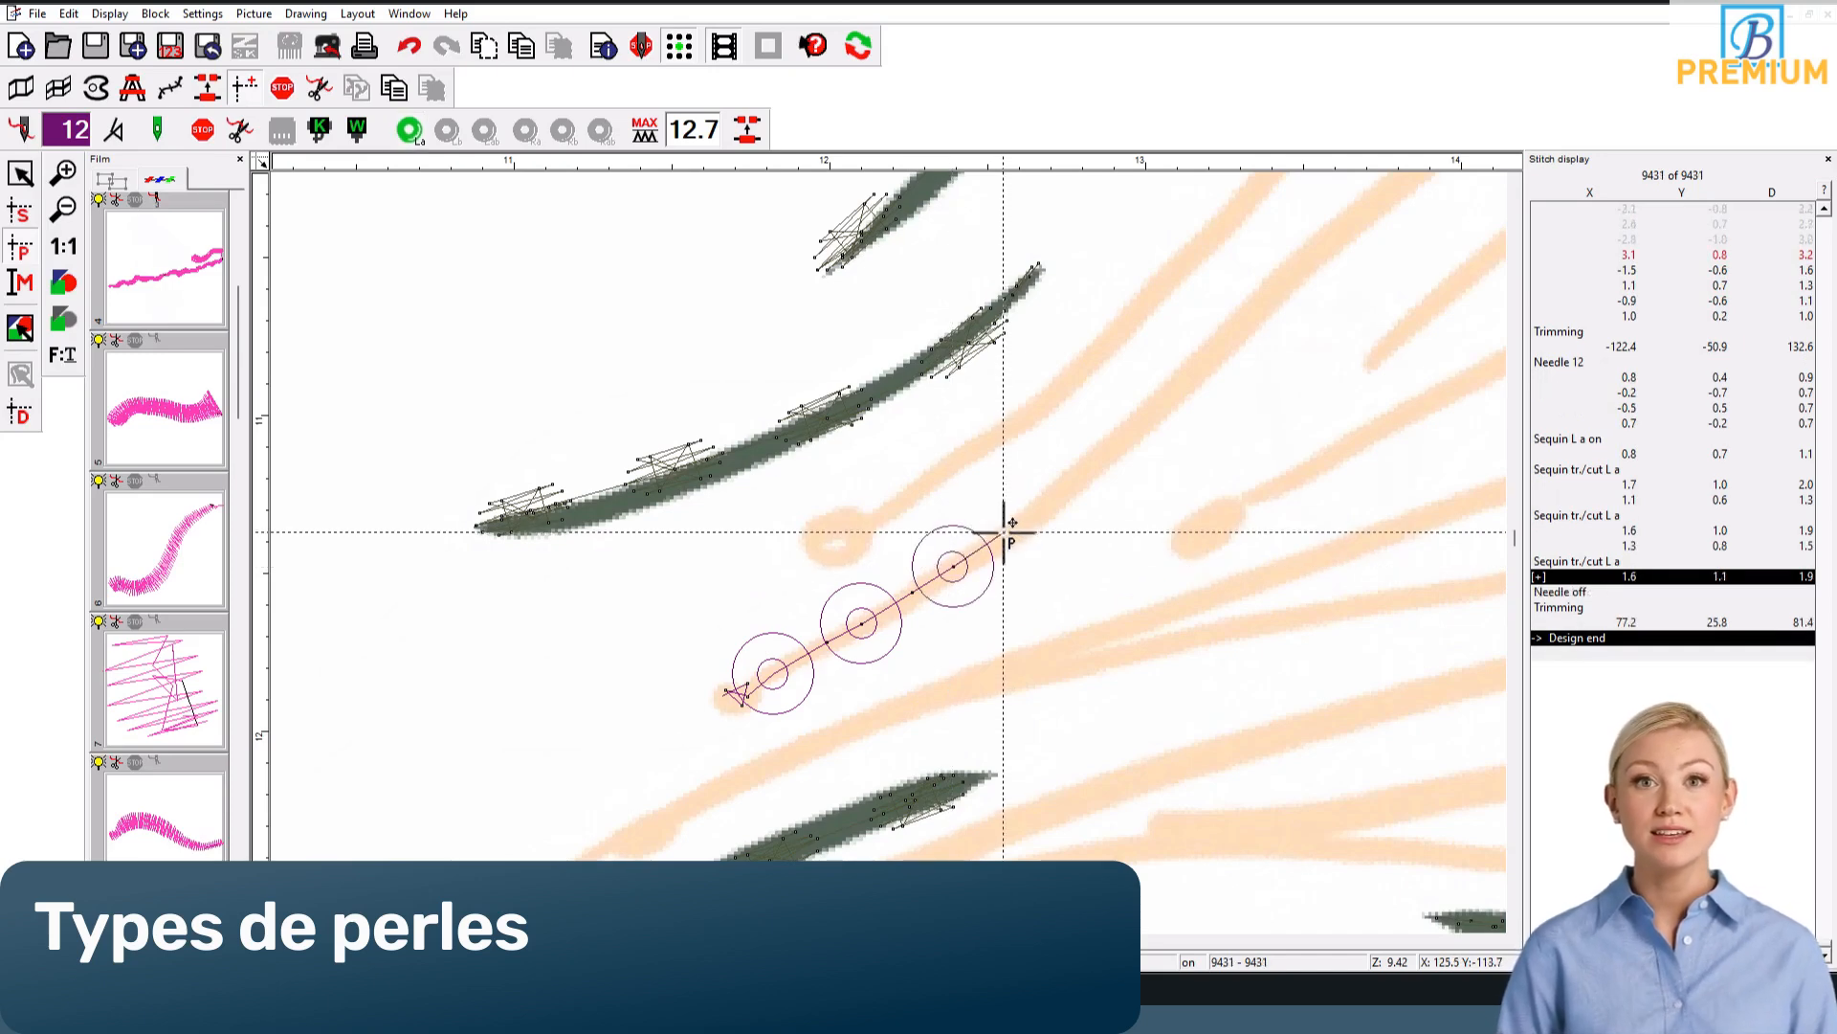
# Step: Move the second and third round sequins and their connecting stitches closer to the first one along the tentacle
pyautogui.click(859, 627)
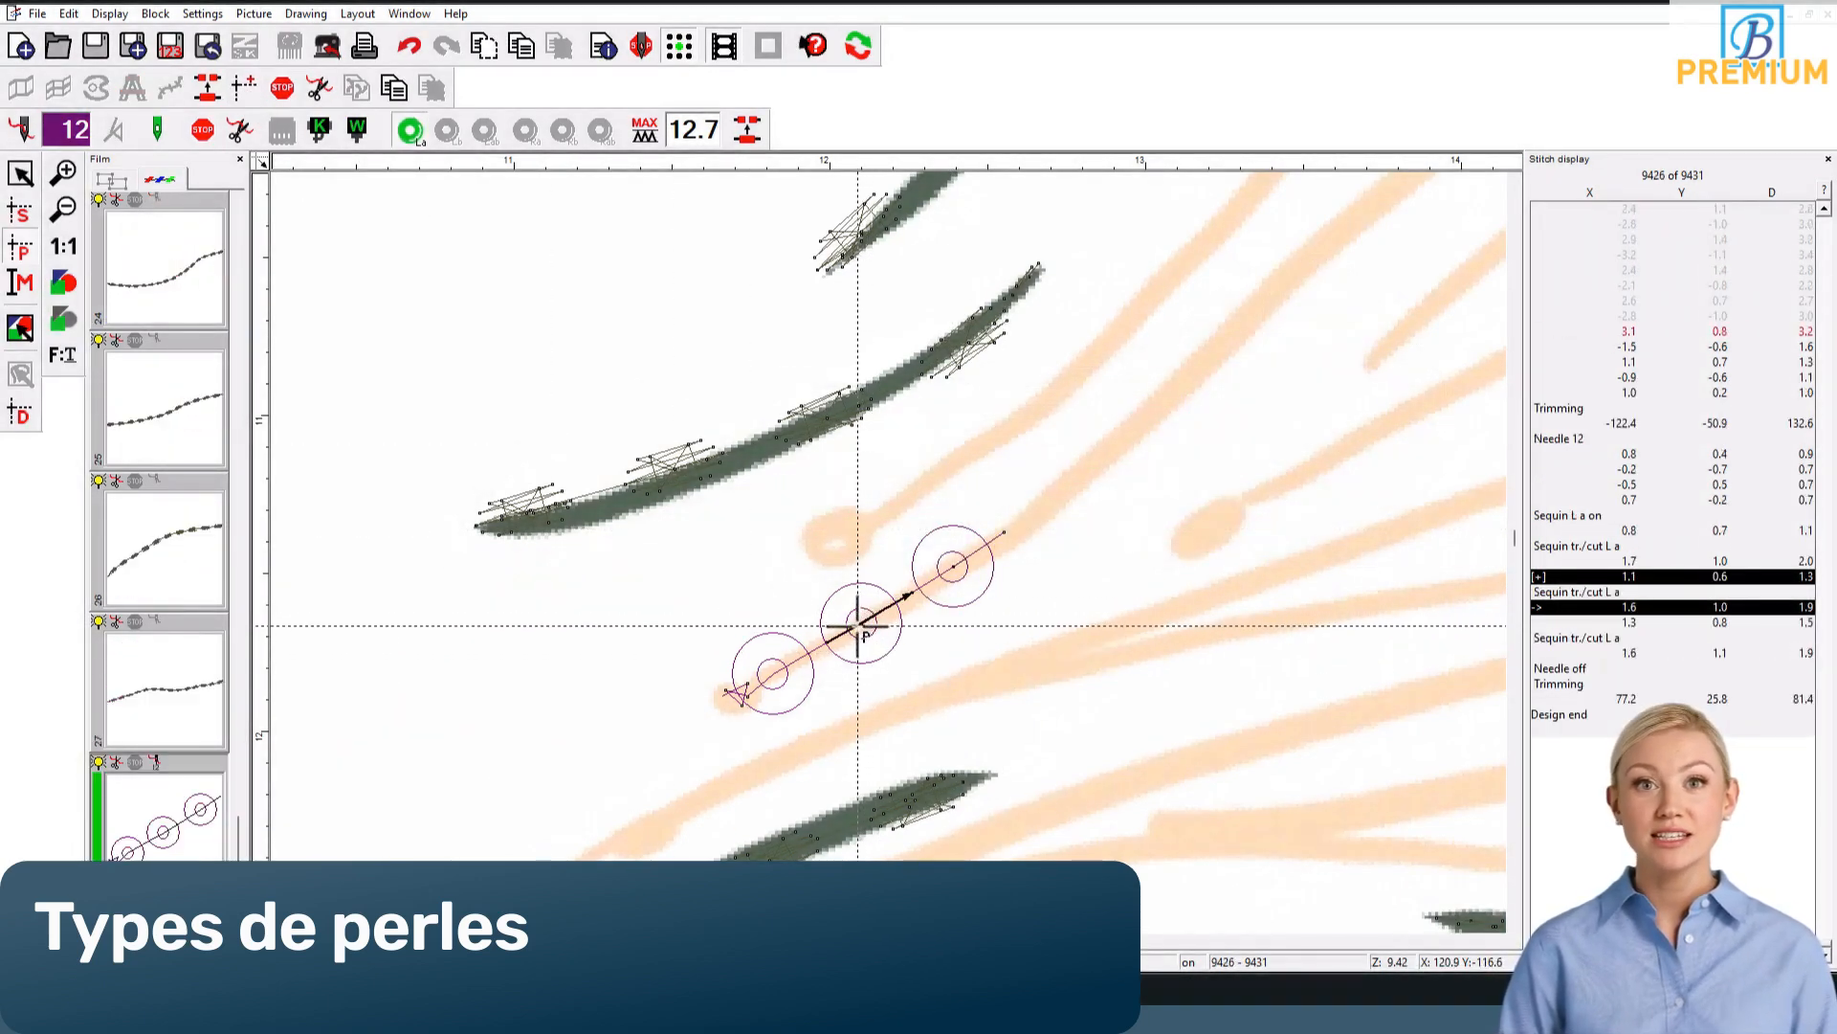
pyautogui.moveTo(857, 626); pyautogui.dragTo(852, 630)
pyautogui.moveTo(954, 566); pyautogui.dragTo(900, 602)
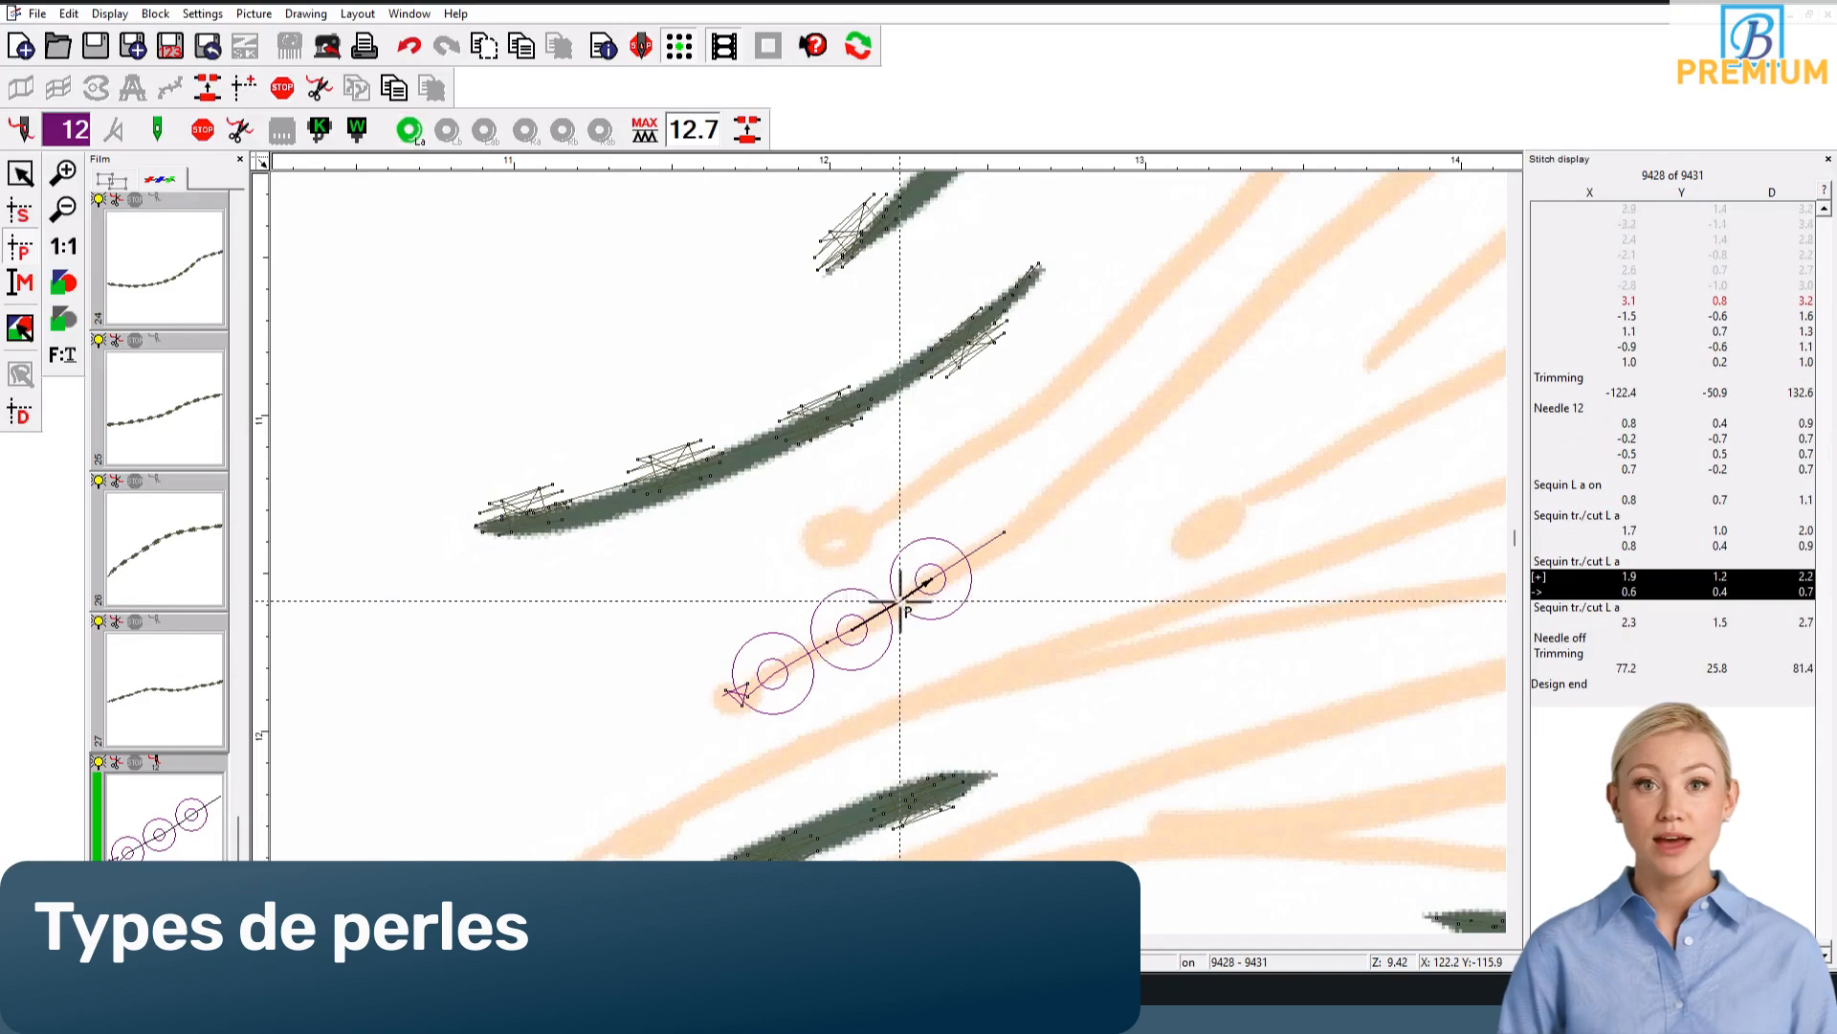
pyautogui.click(815, 651)
pyautogui.click(933, 576)
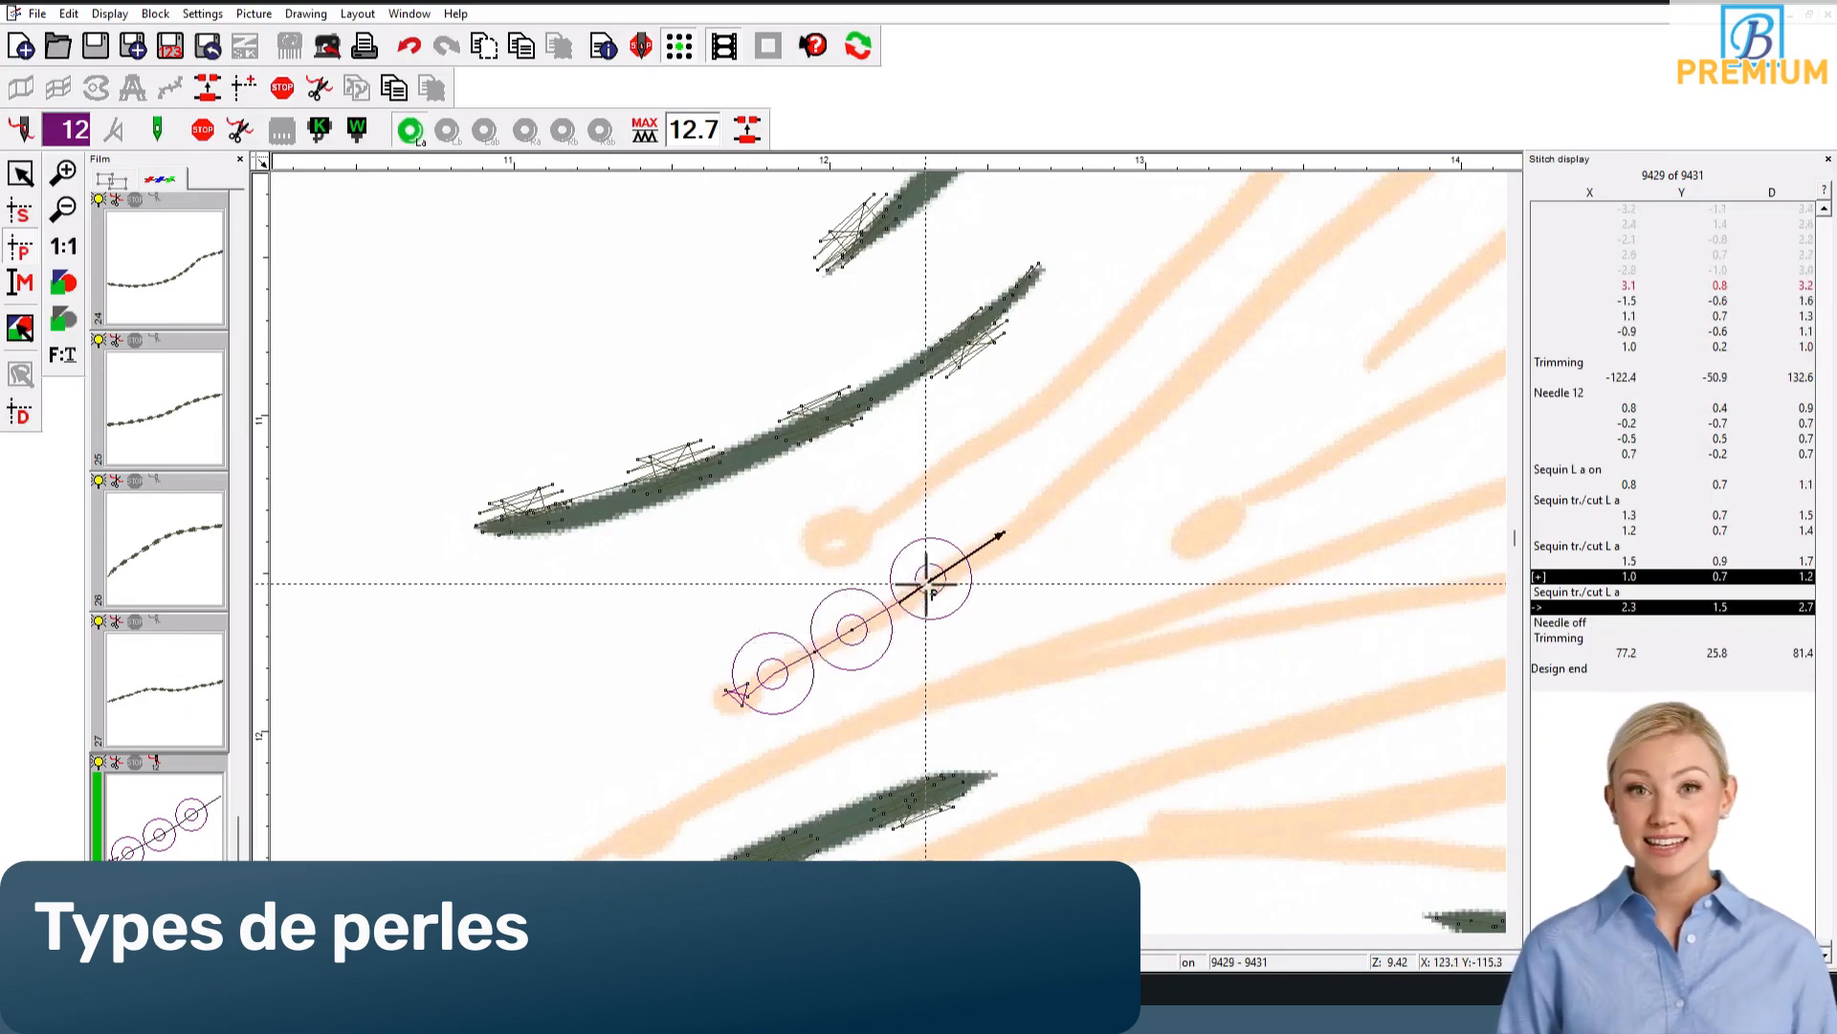
pyautogui.moveTo(922, 586); pyautogui.dragTo(925, 584)
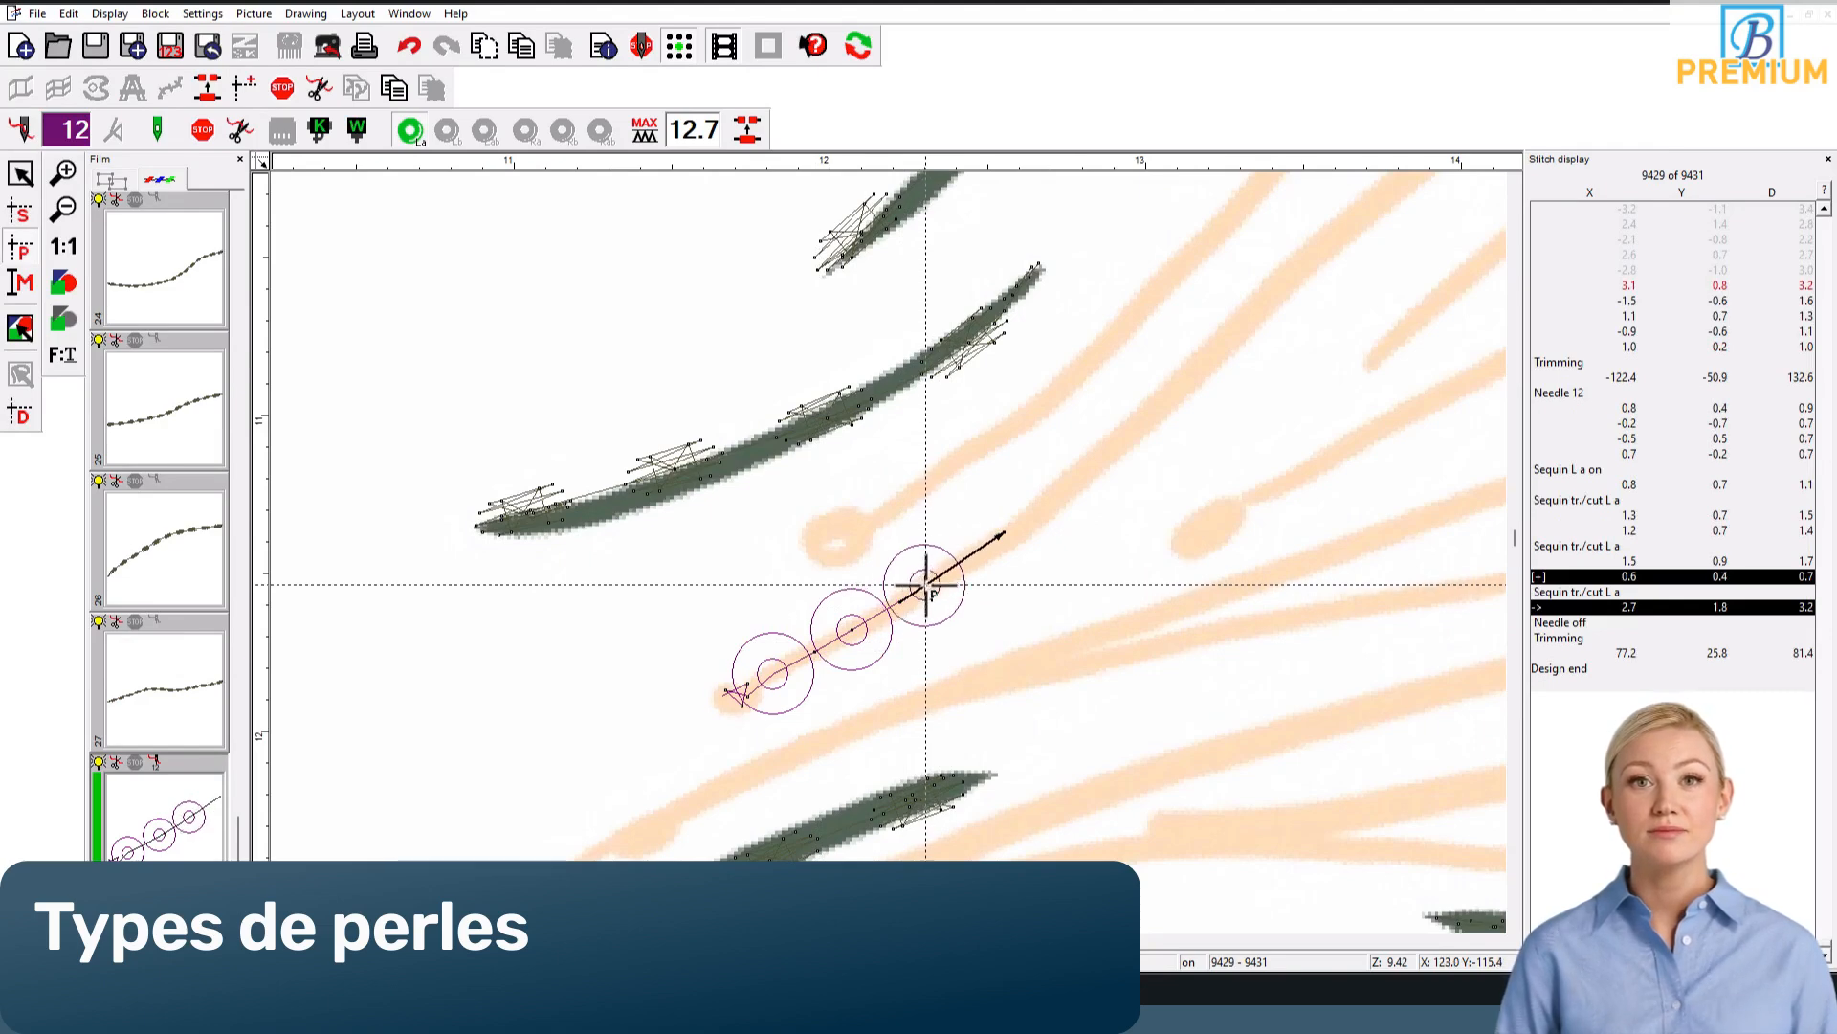
# Step: Continue from the end of the stitch line with three square sequins lengthwise along the tentacle, each fixed by a back-and-forth stitch
pyautogui.click(1004, 532)
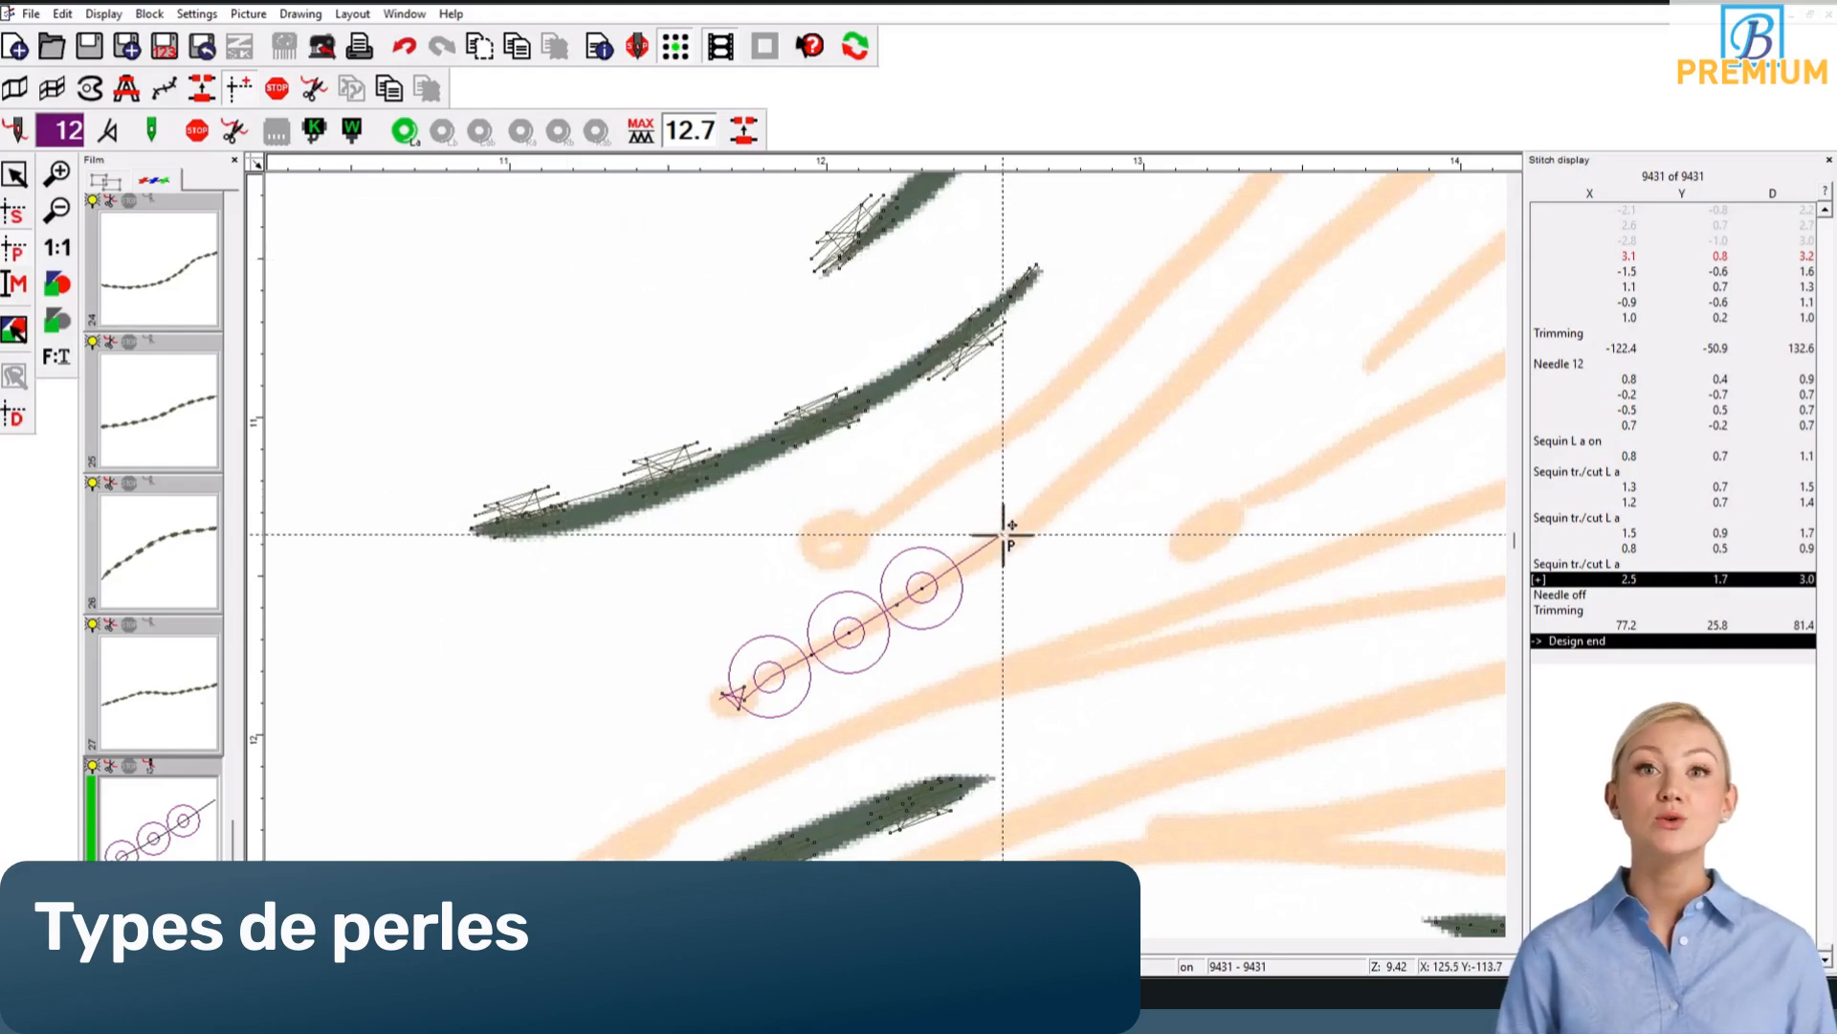
pyautogui.click(1056, 495)
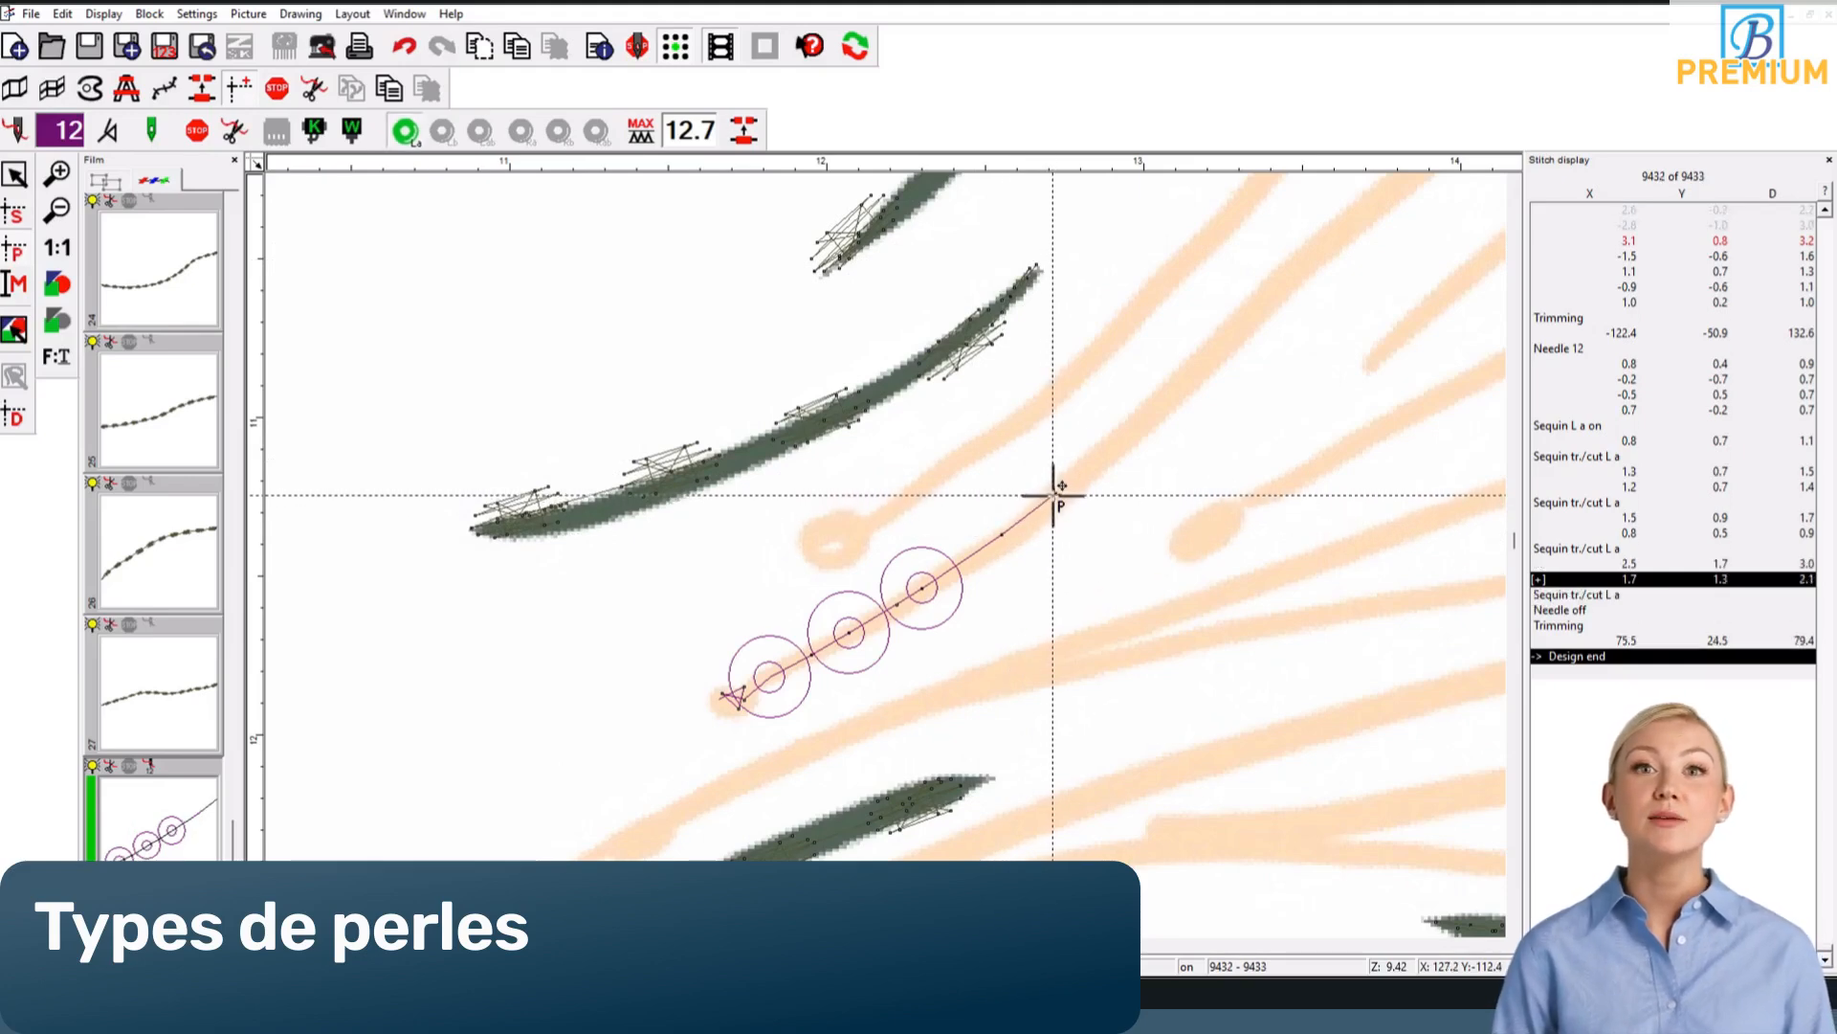
pyautogui.click(995, 533)
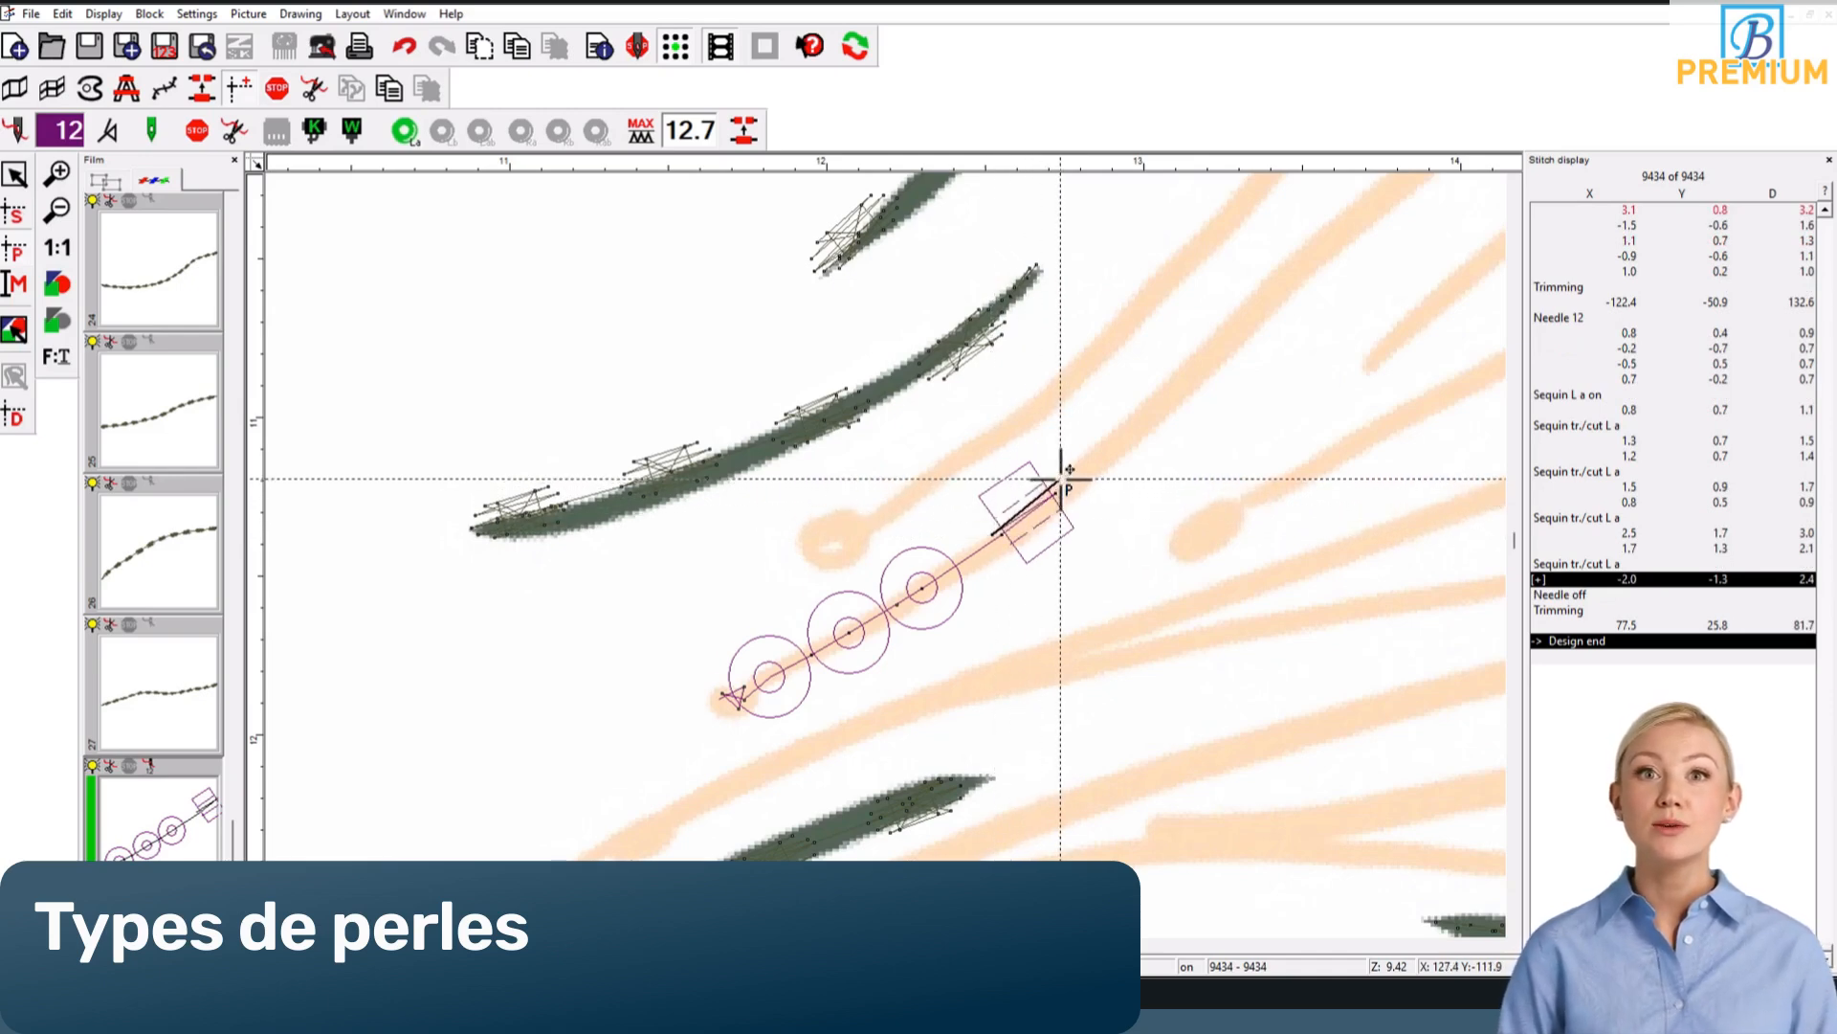
pyautogui.click(1060, 478)
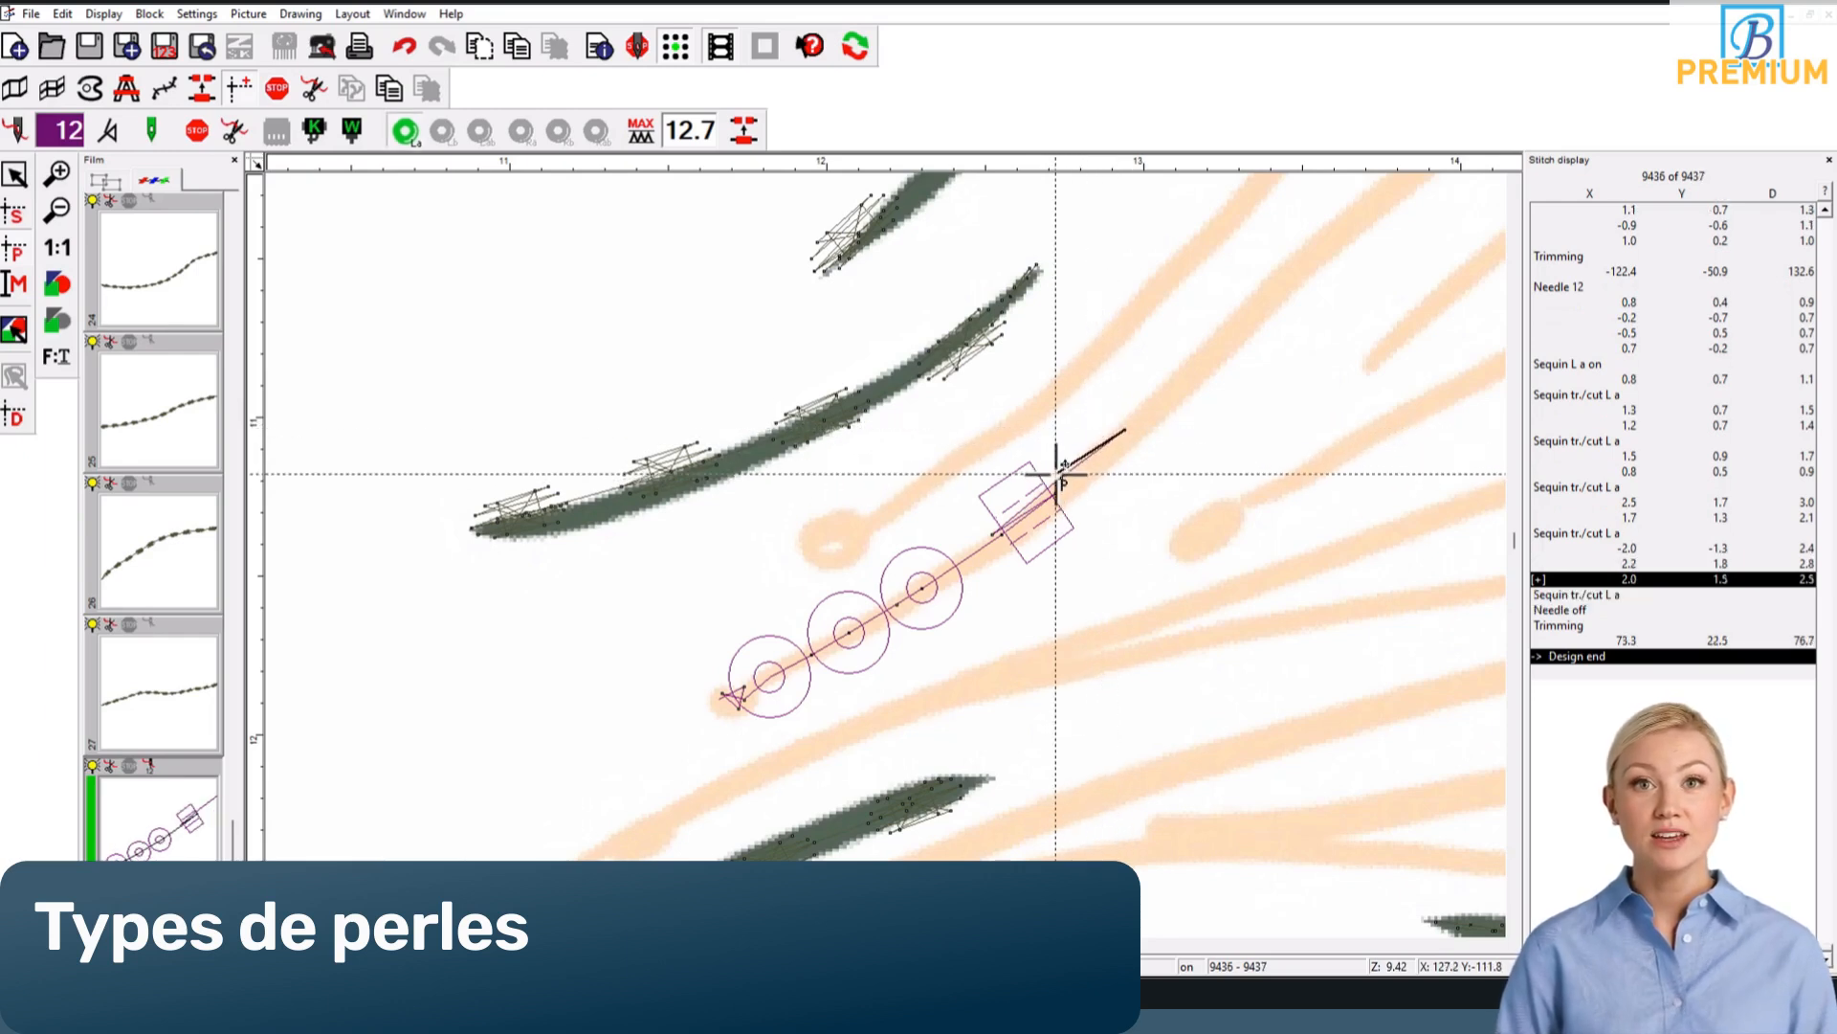
pyautogui.click(1127, 421)
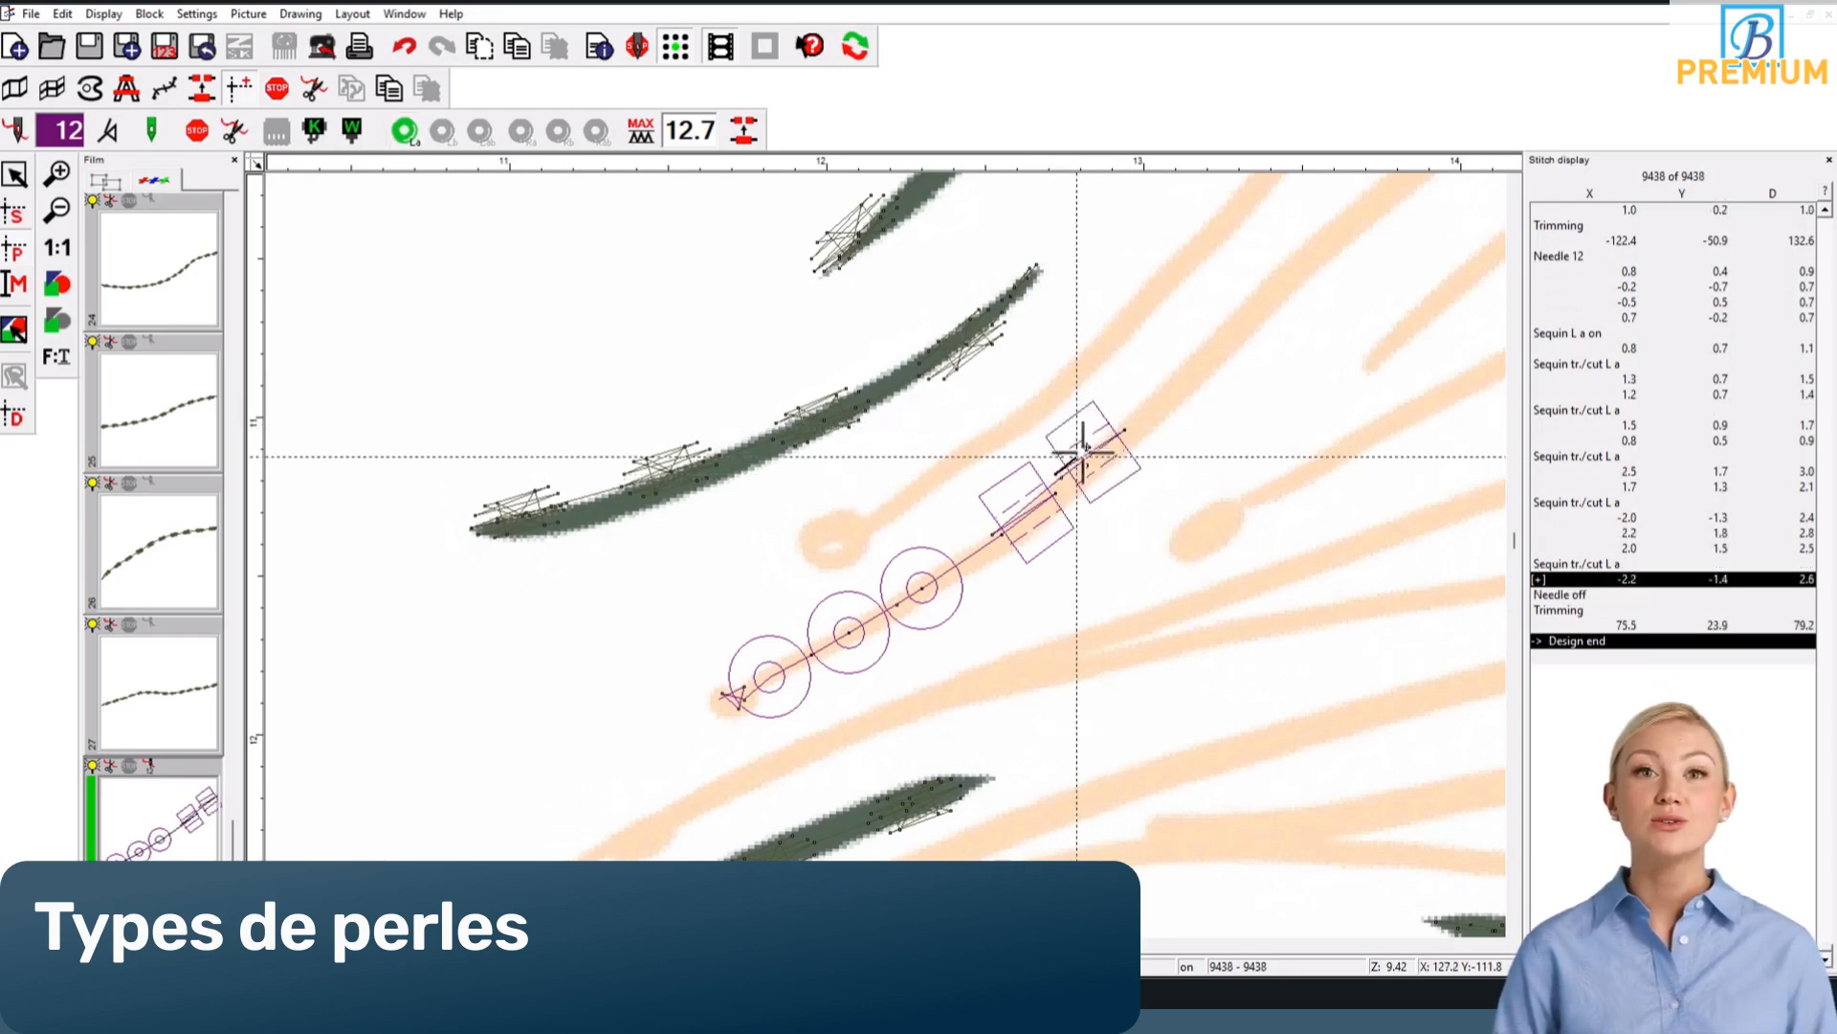
pyautogui.click(1128, 423)
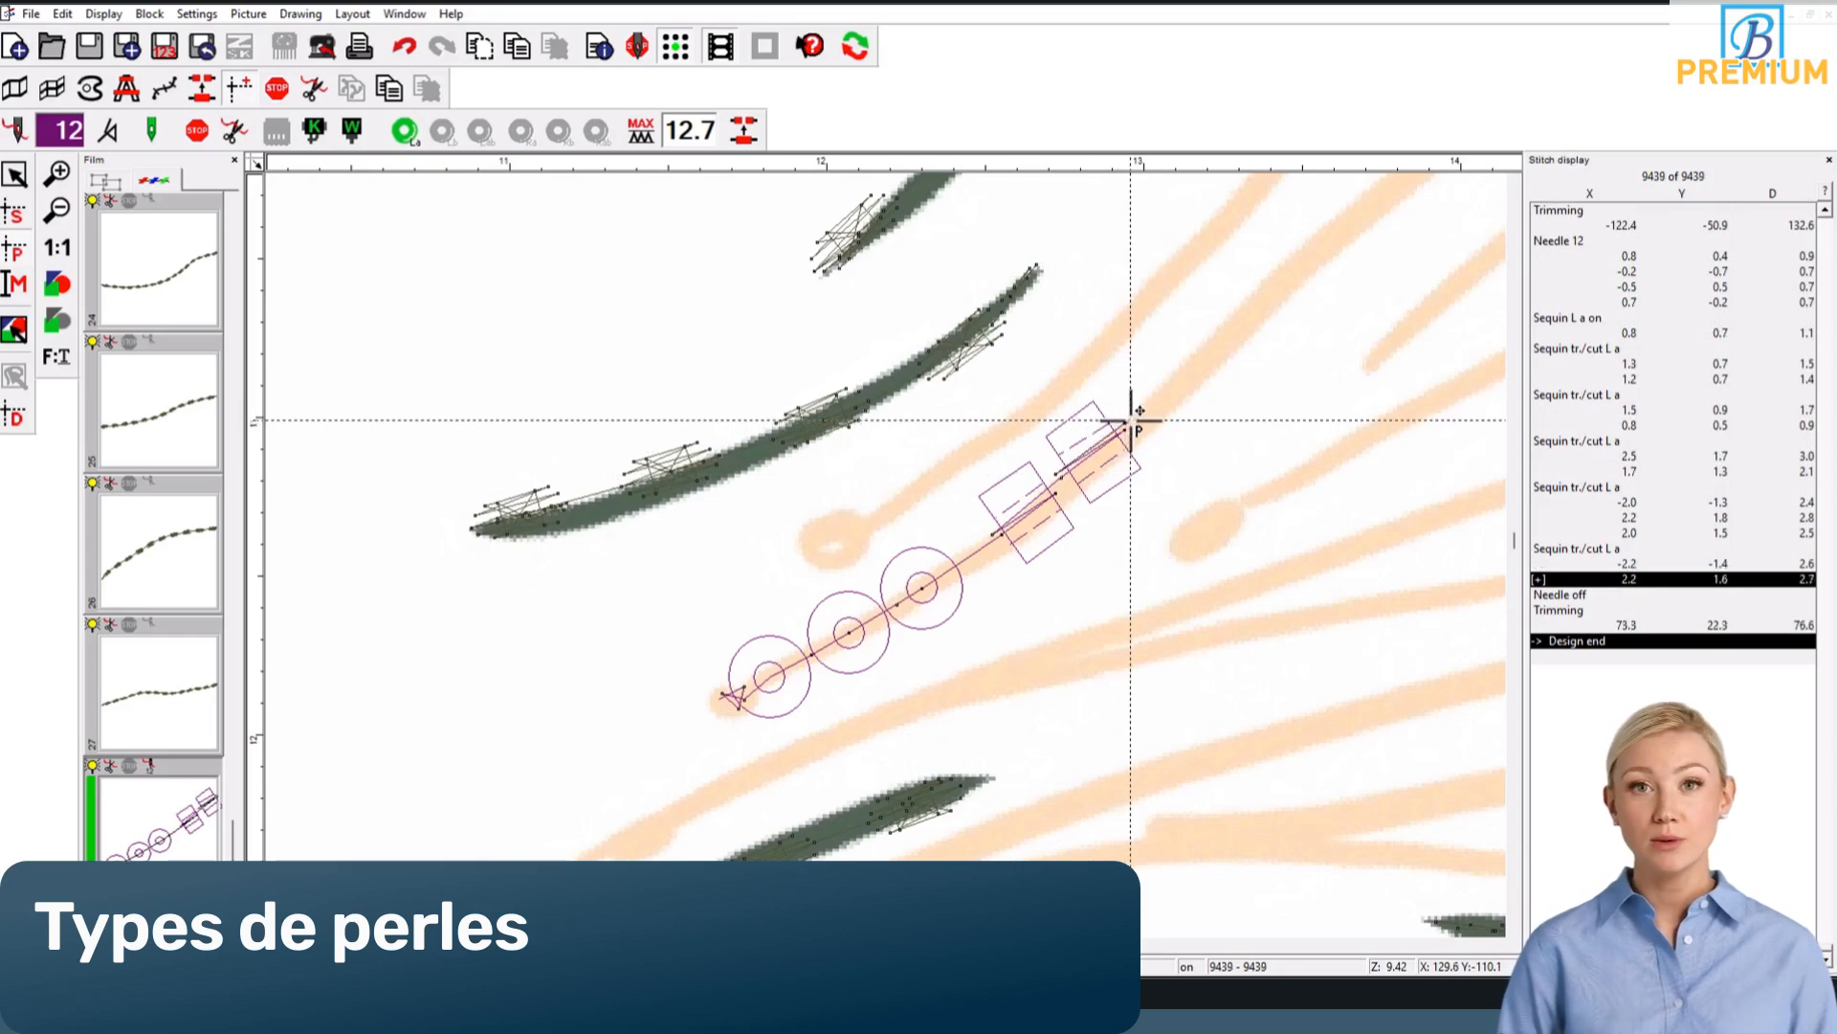
pyautogui.click(1182, 381)
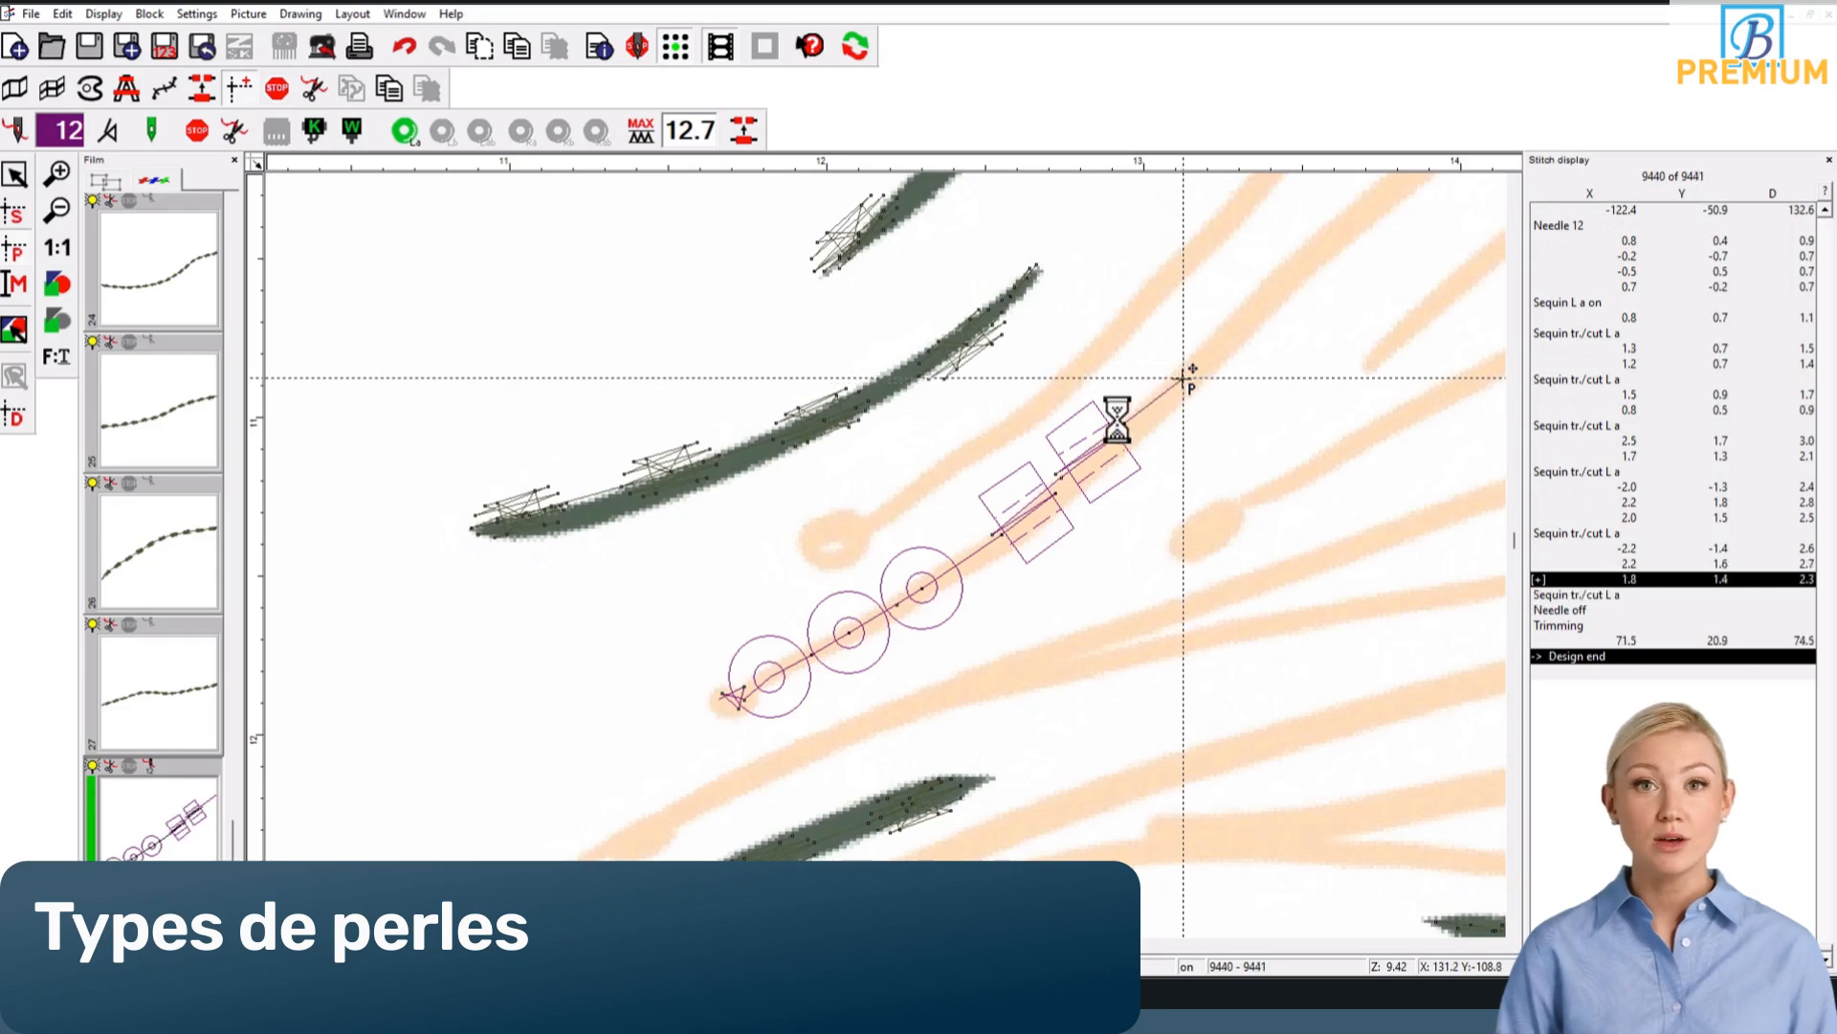
pyautogui.click(1120, 419)
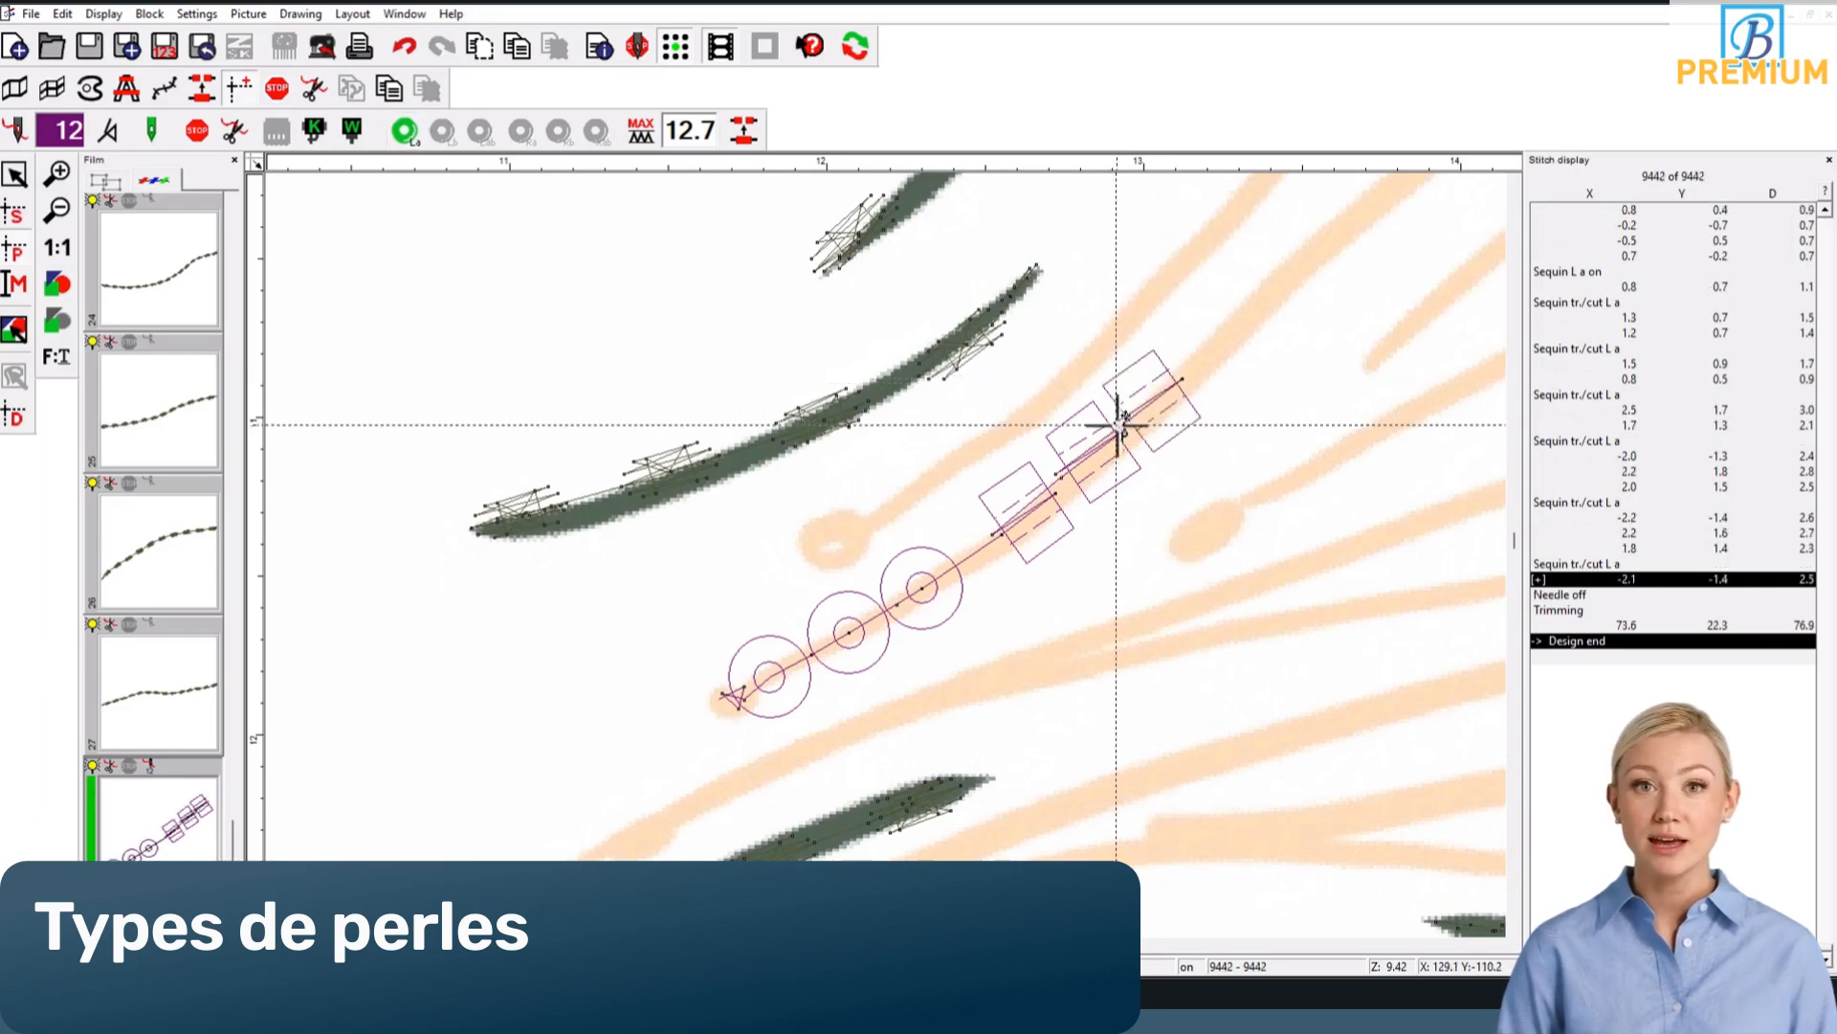
pyautogui.click(1187, 369)
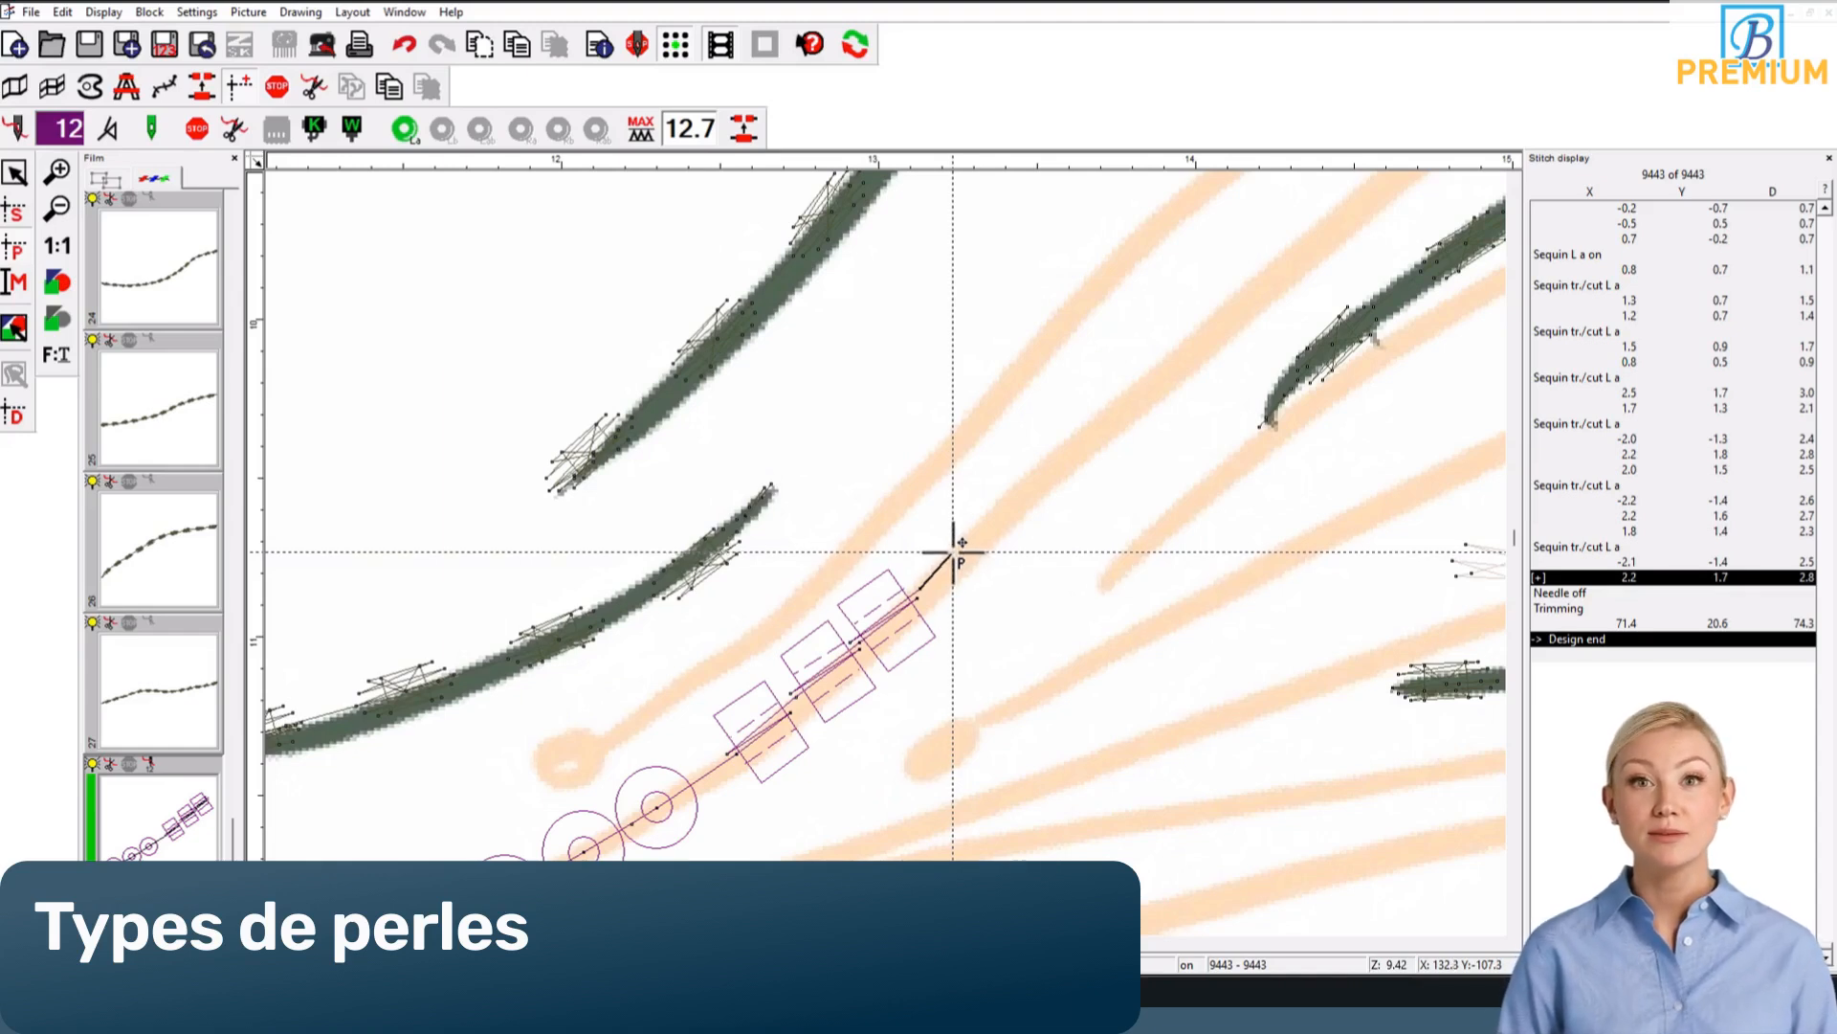
# Step: Add two more square sequins further along the tentacle, each fixed by stitches running across the guide line
pyautogui.click(953, 553)
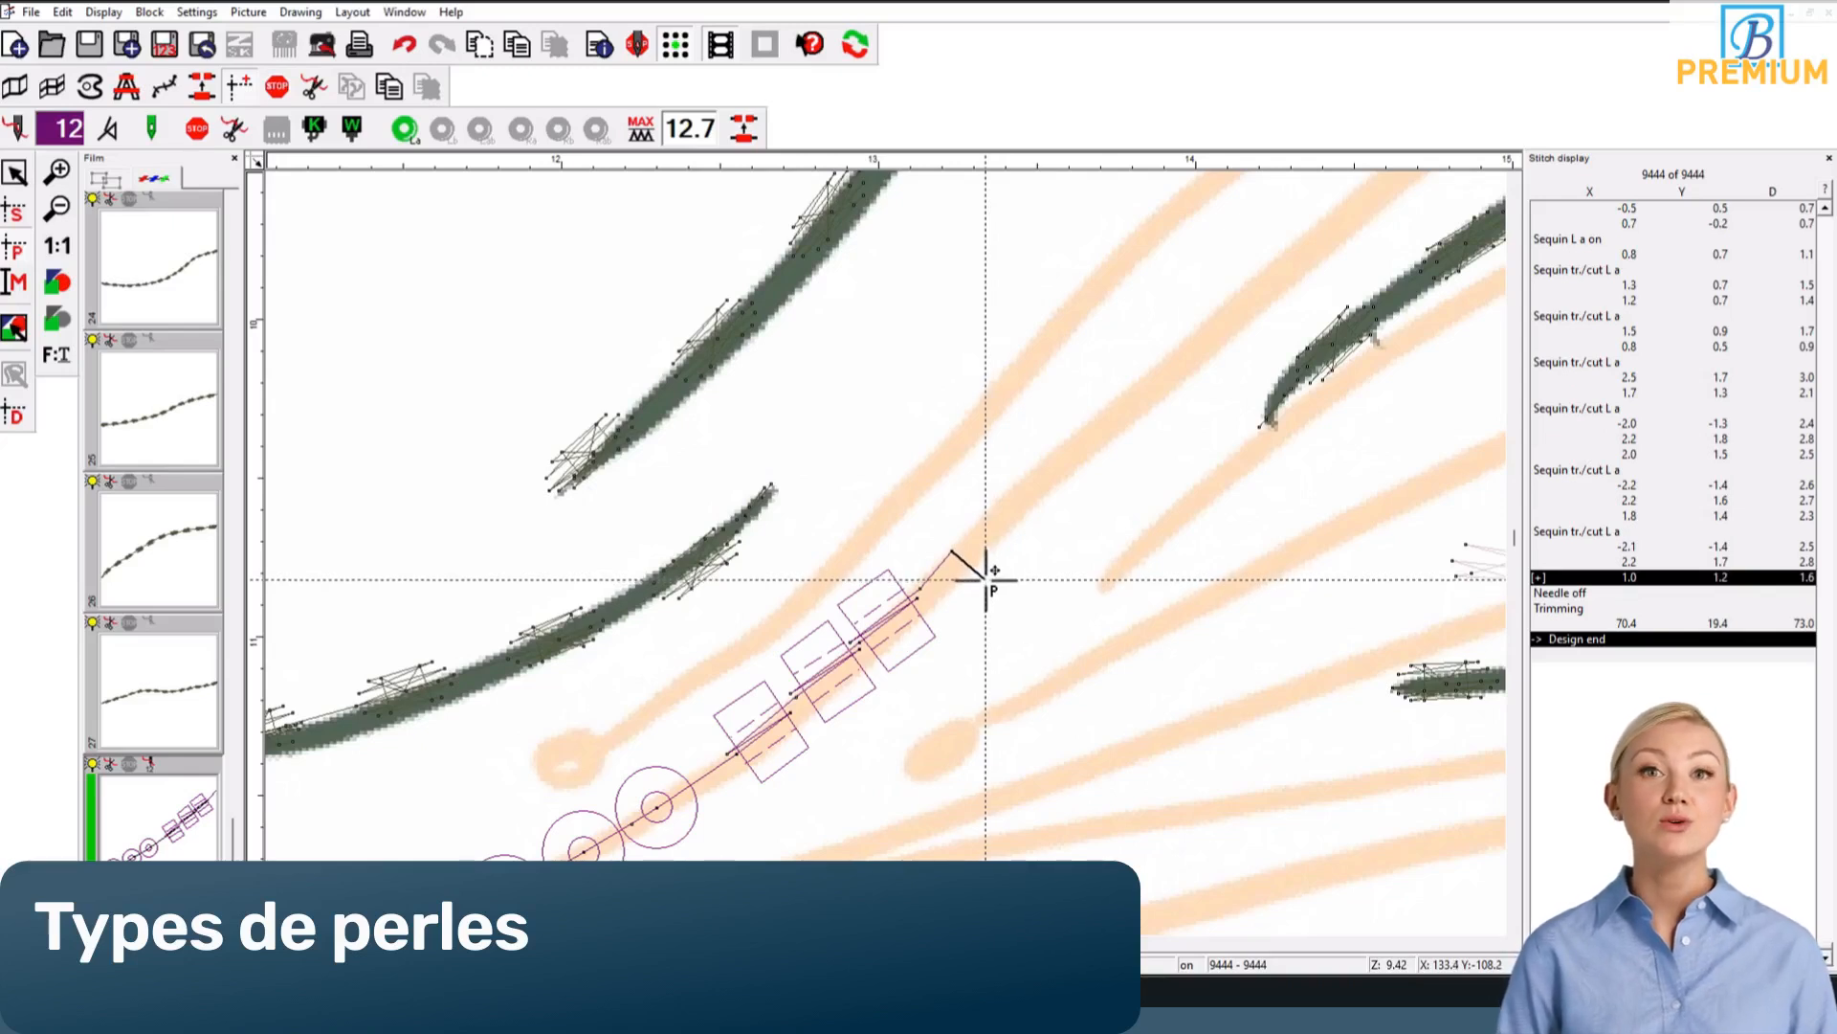
pyautogui.click(986, 579)
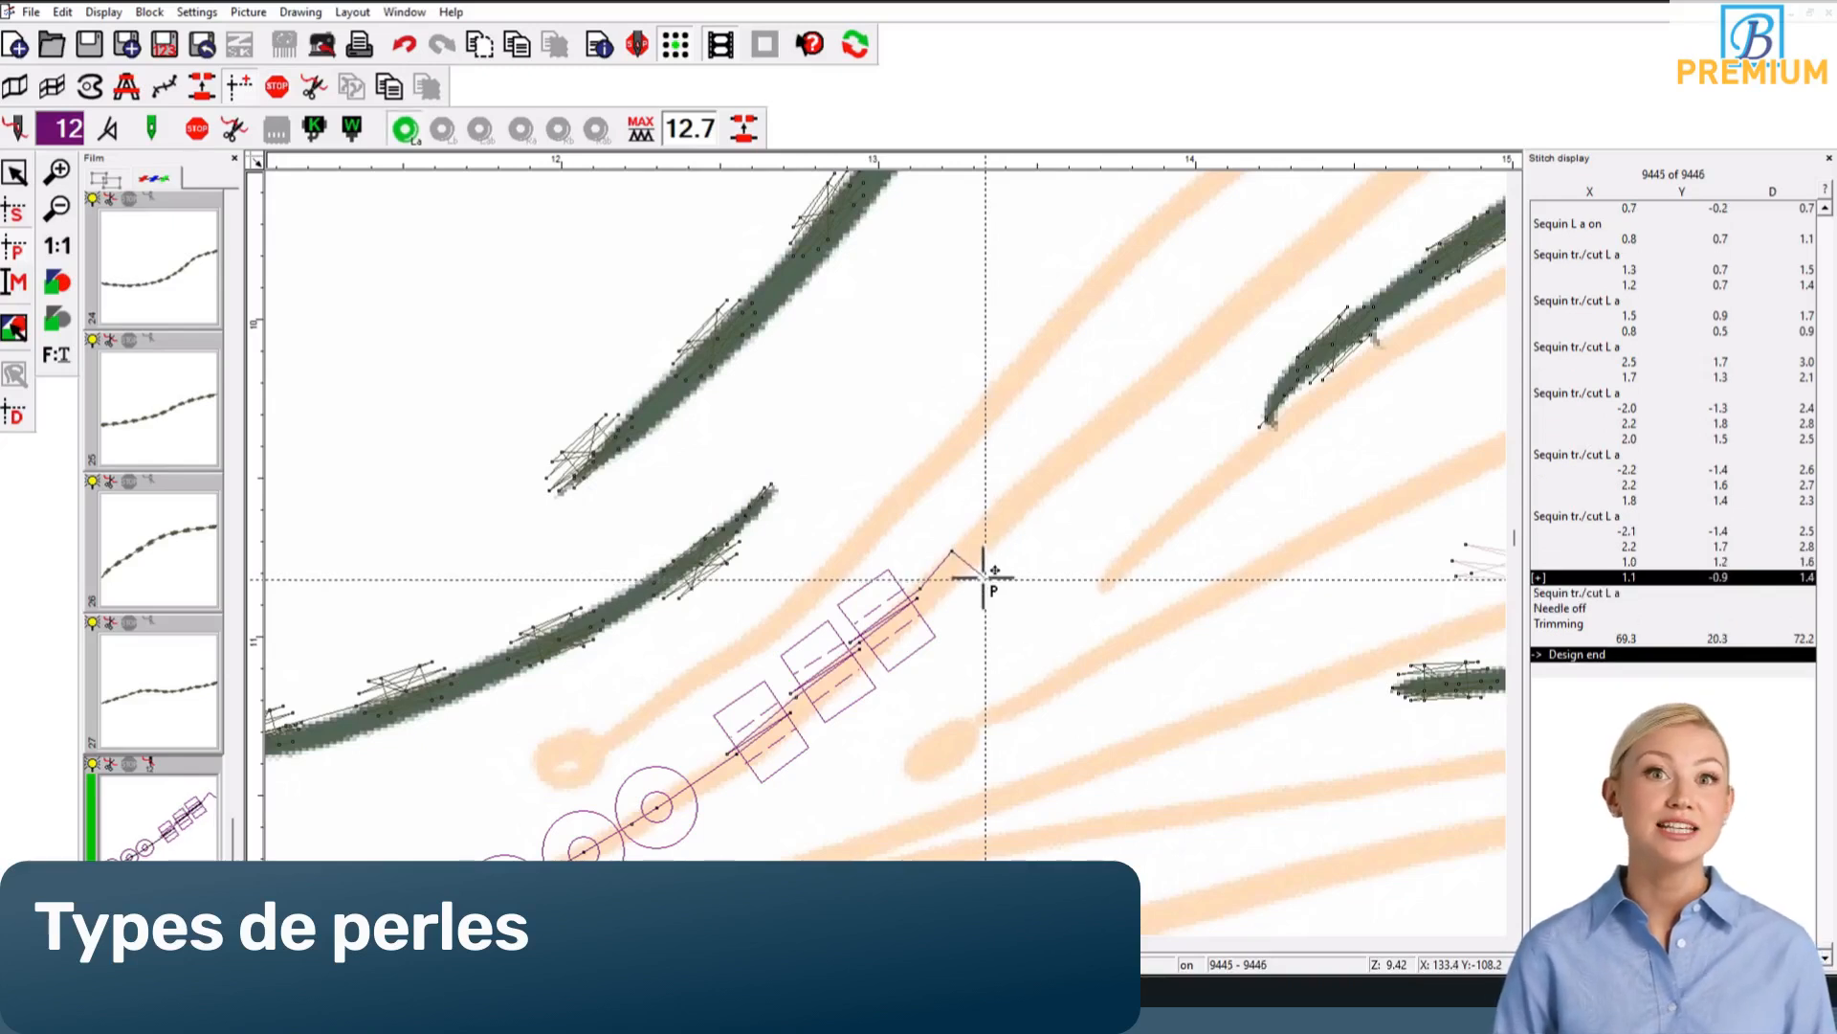
pyautogui.click(924, 518)
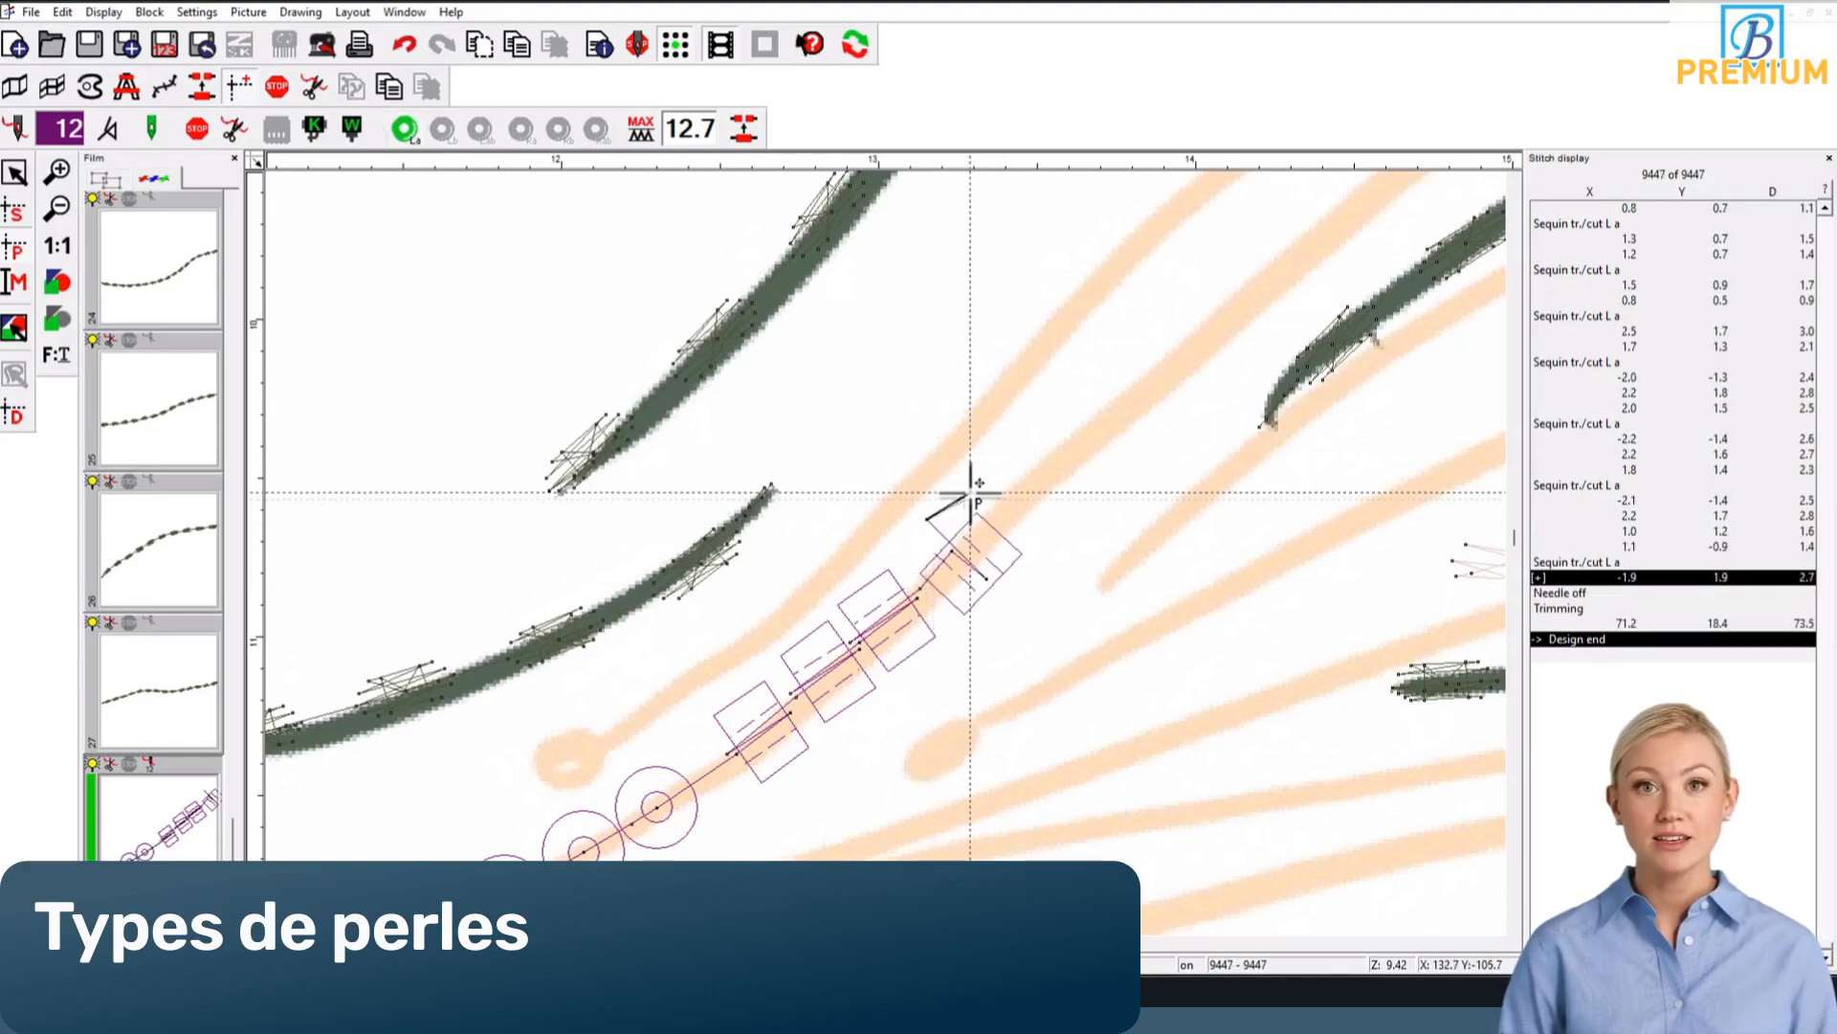
pyautogui.click(1016, 448)
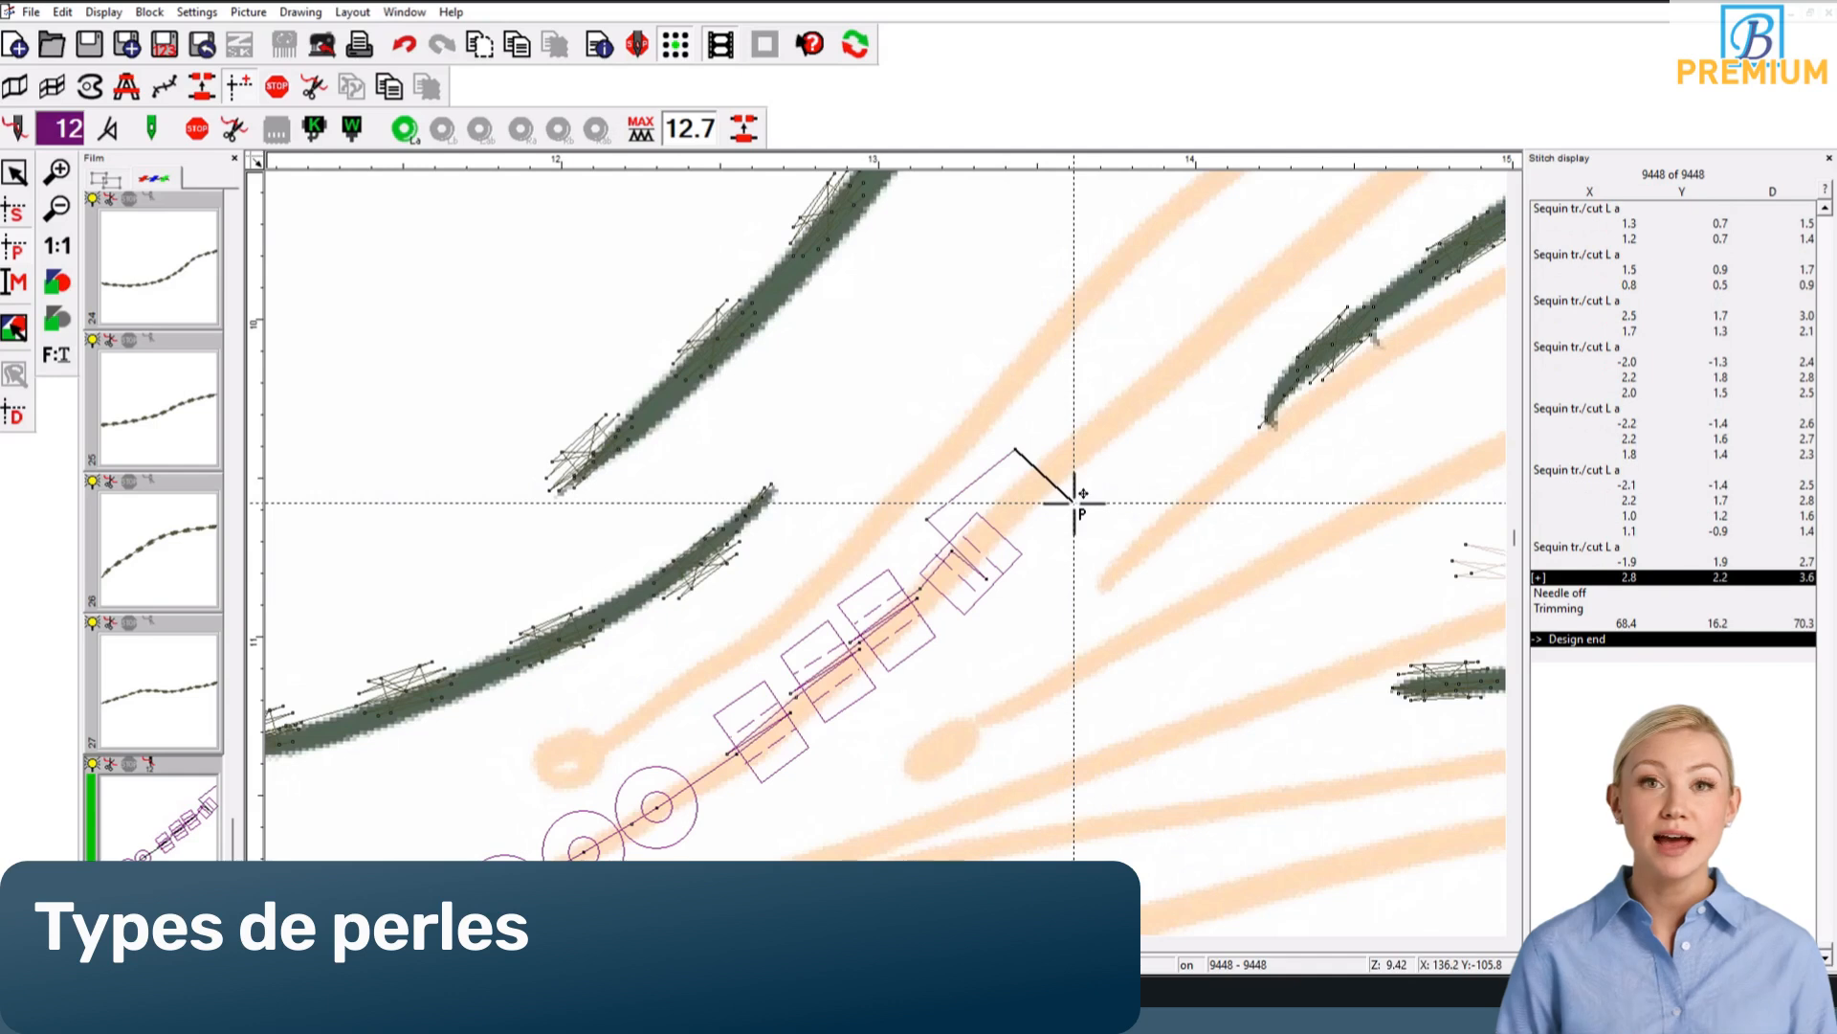
pyautogui.click(1075, 500)
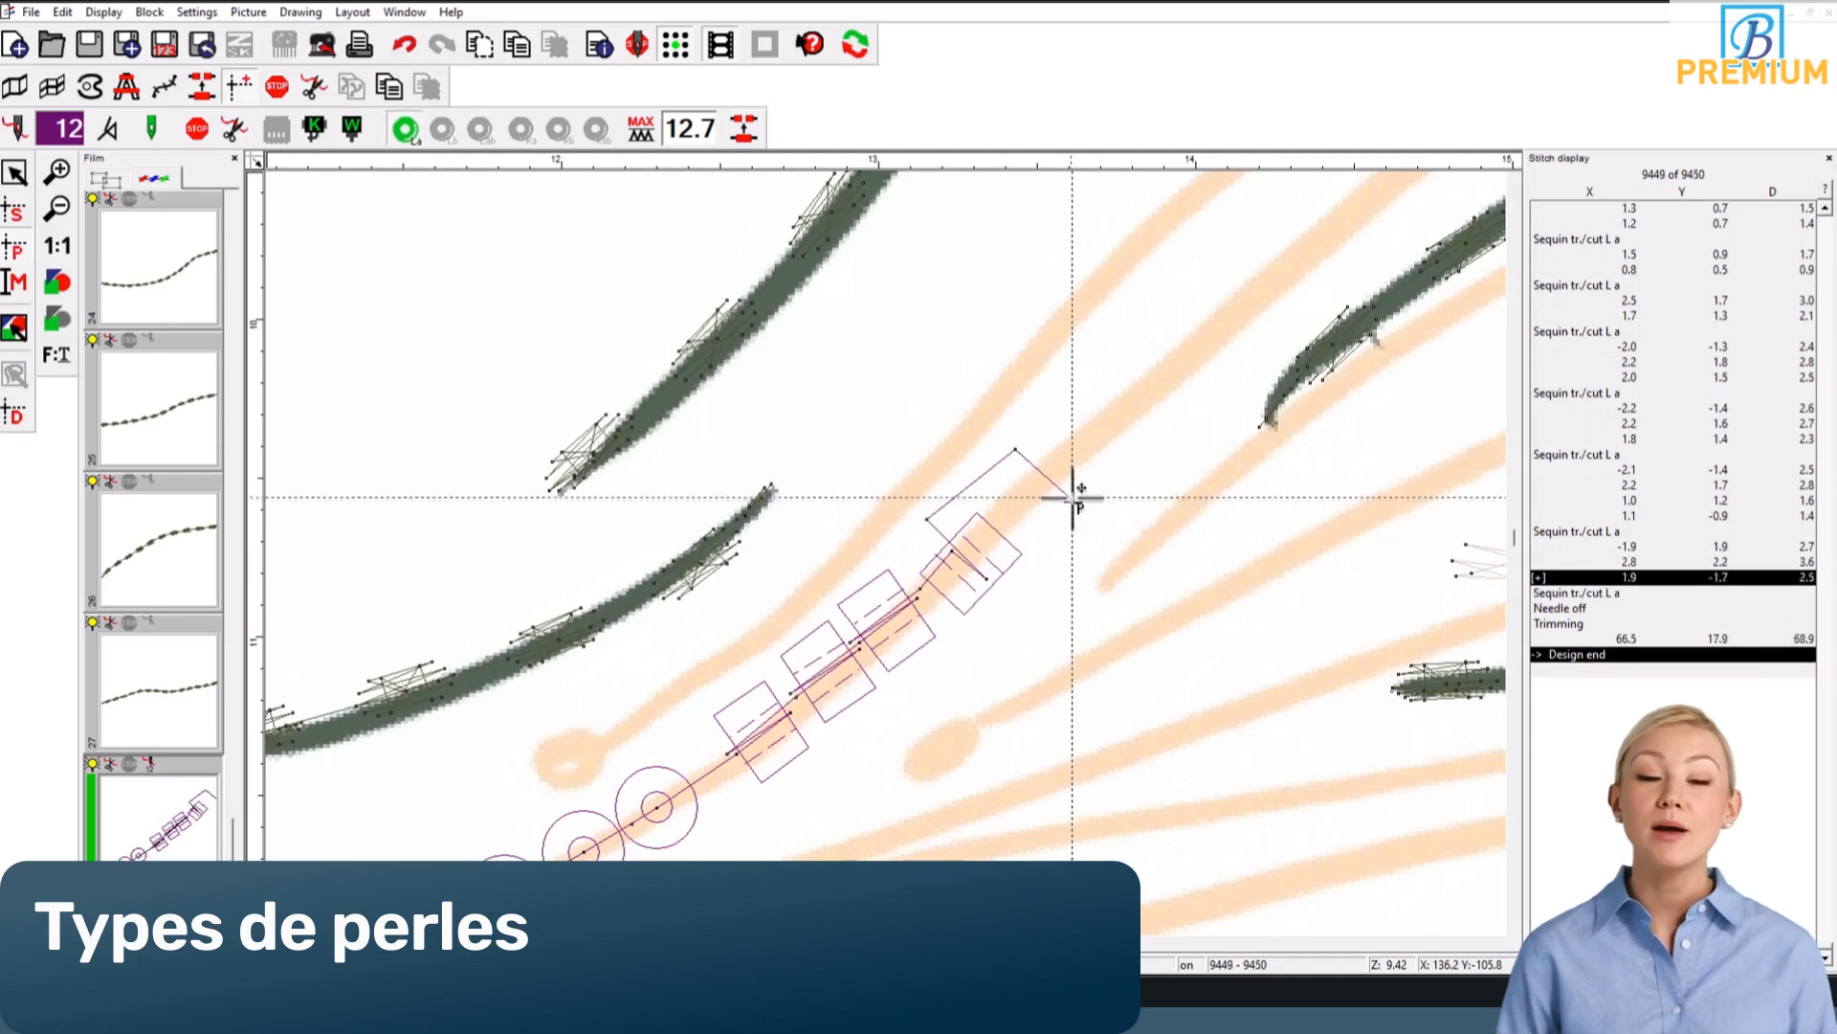
pyautogui.click(1020, 444)
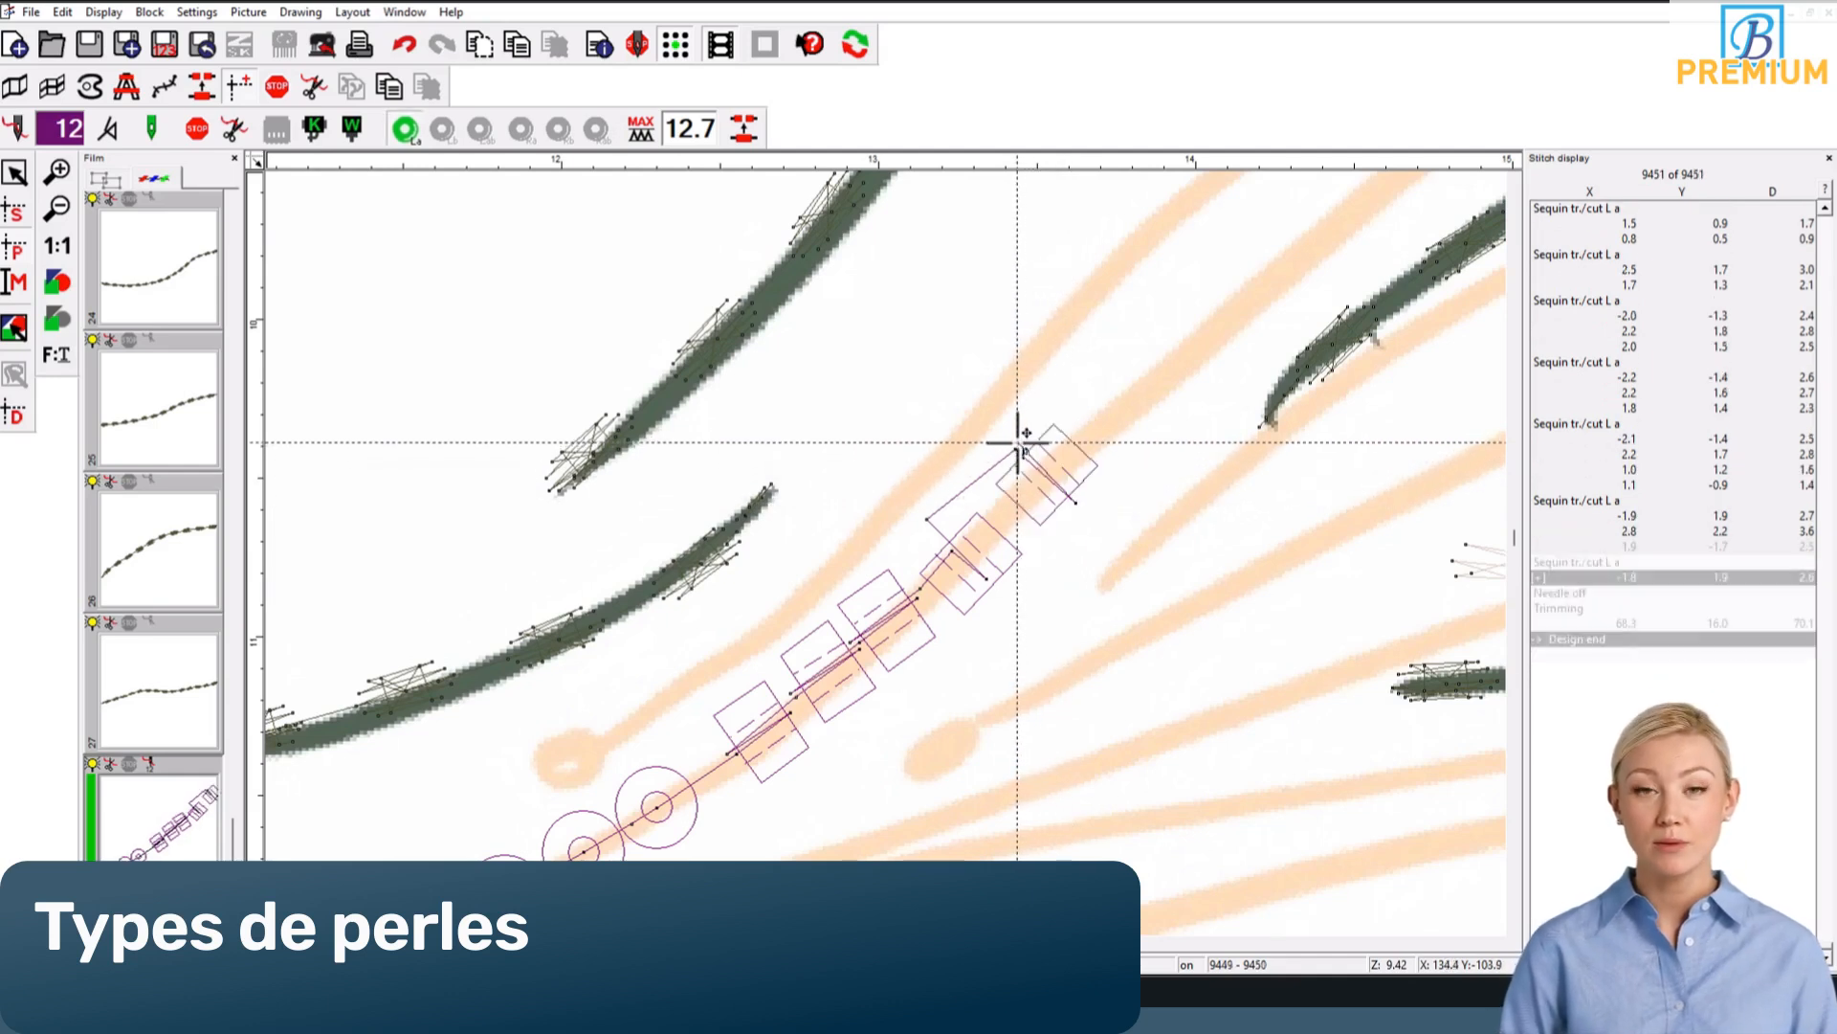
# Step: Place one more square sequin further along the tentacle, fix it with stitches across the guide line, and continue the stitch line beyond it
pyautogui.click(1096, 382)
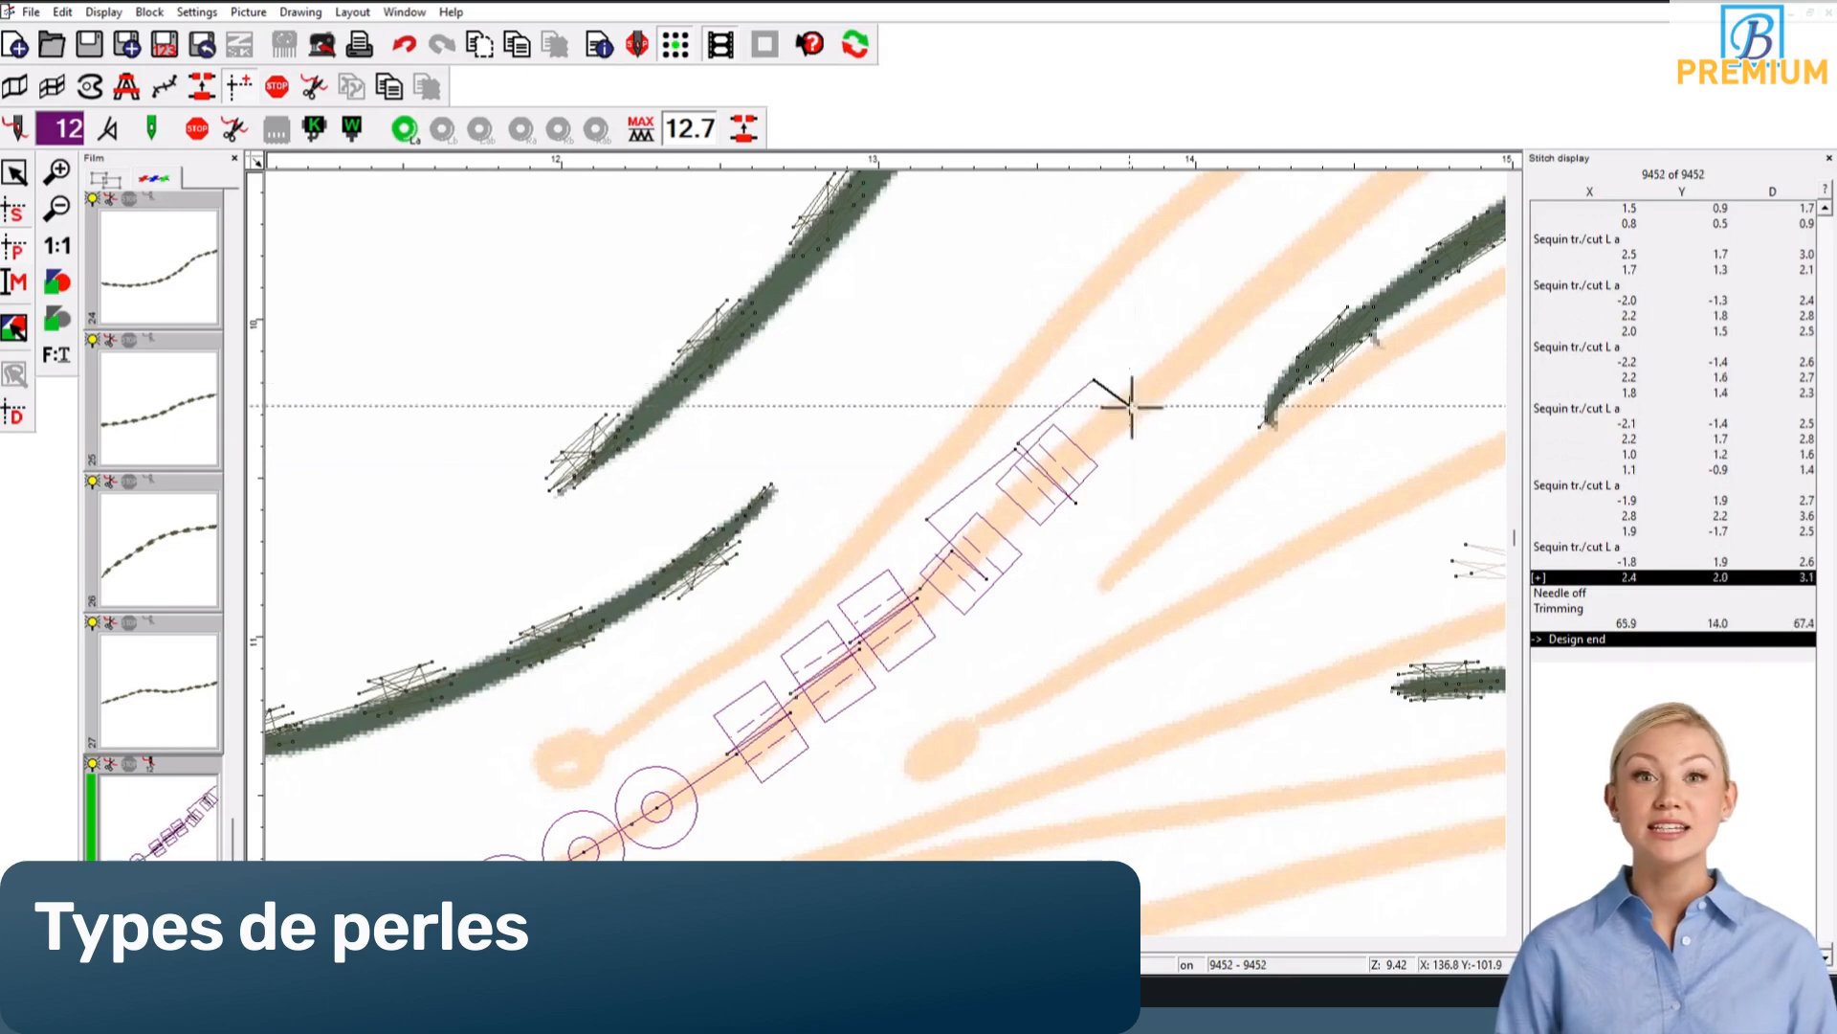
pyautogui.click(1165, 431)
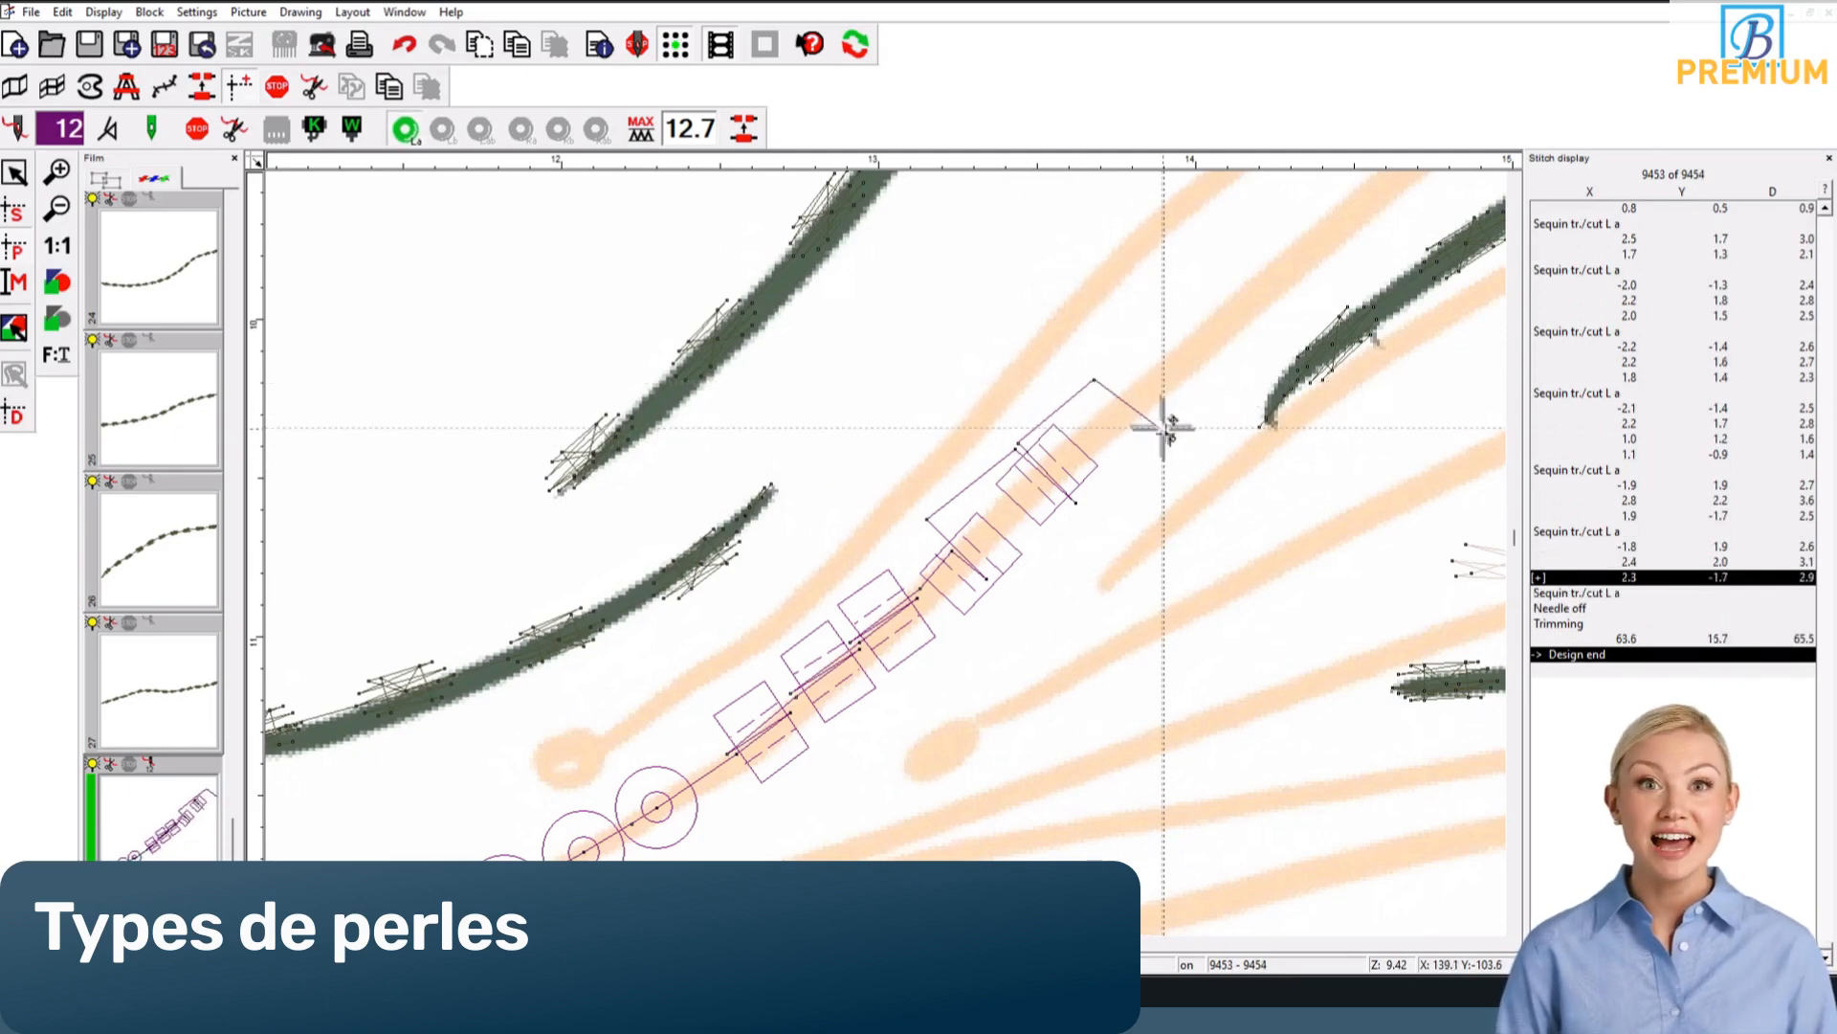
pyautogui.click(1098, 378)
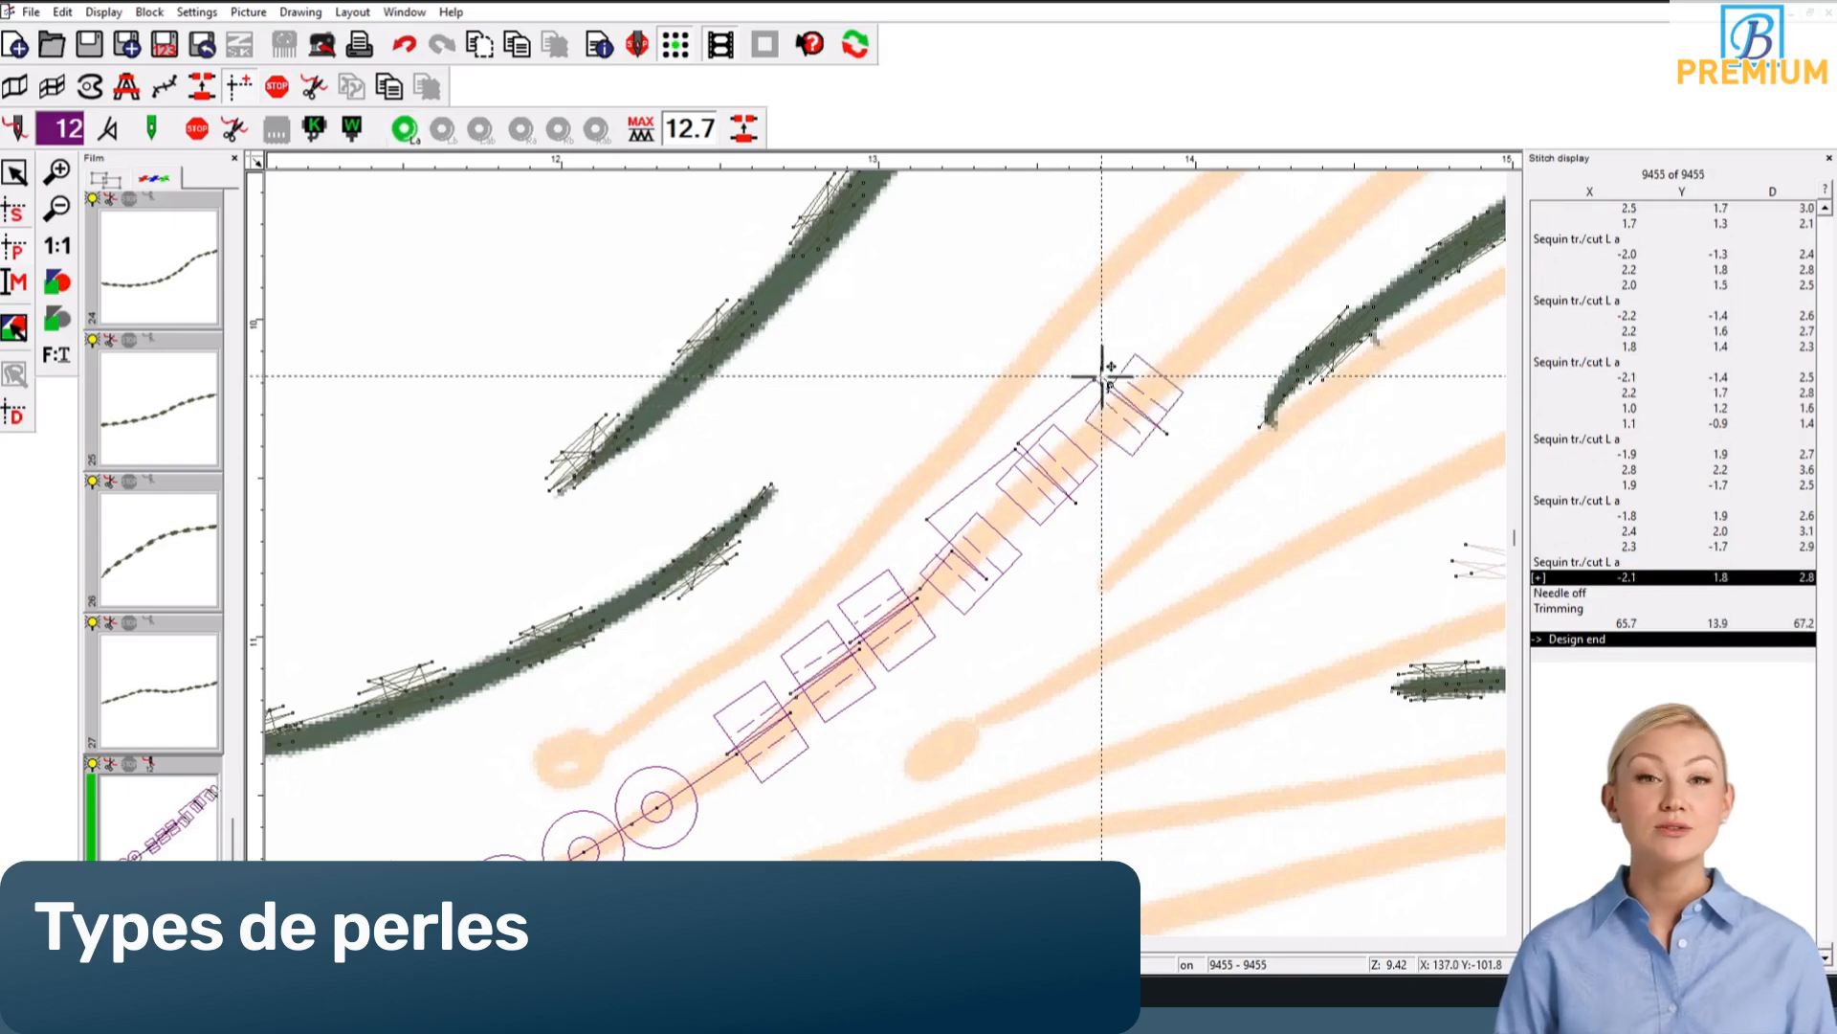
pyautogui.click(1158, 323)
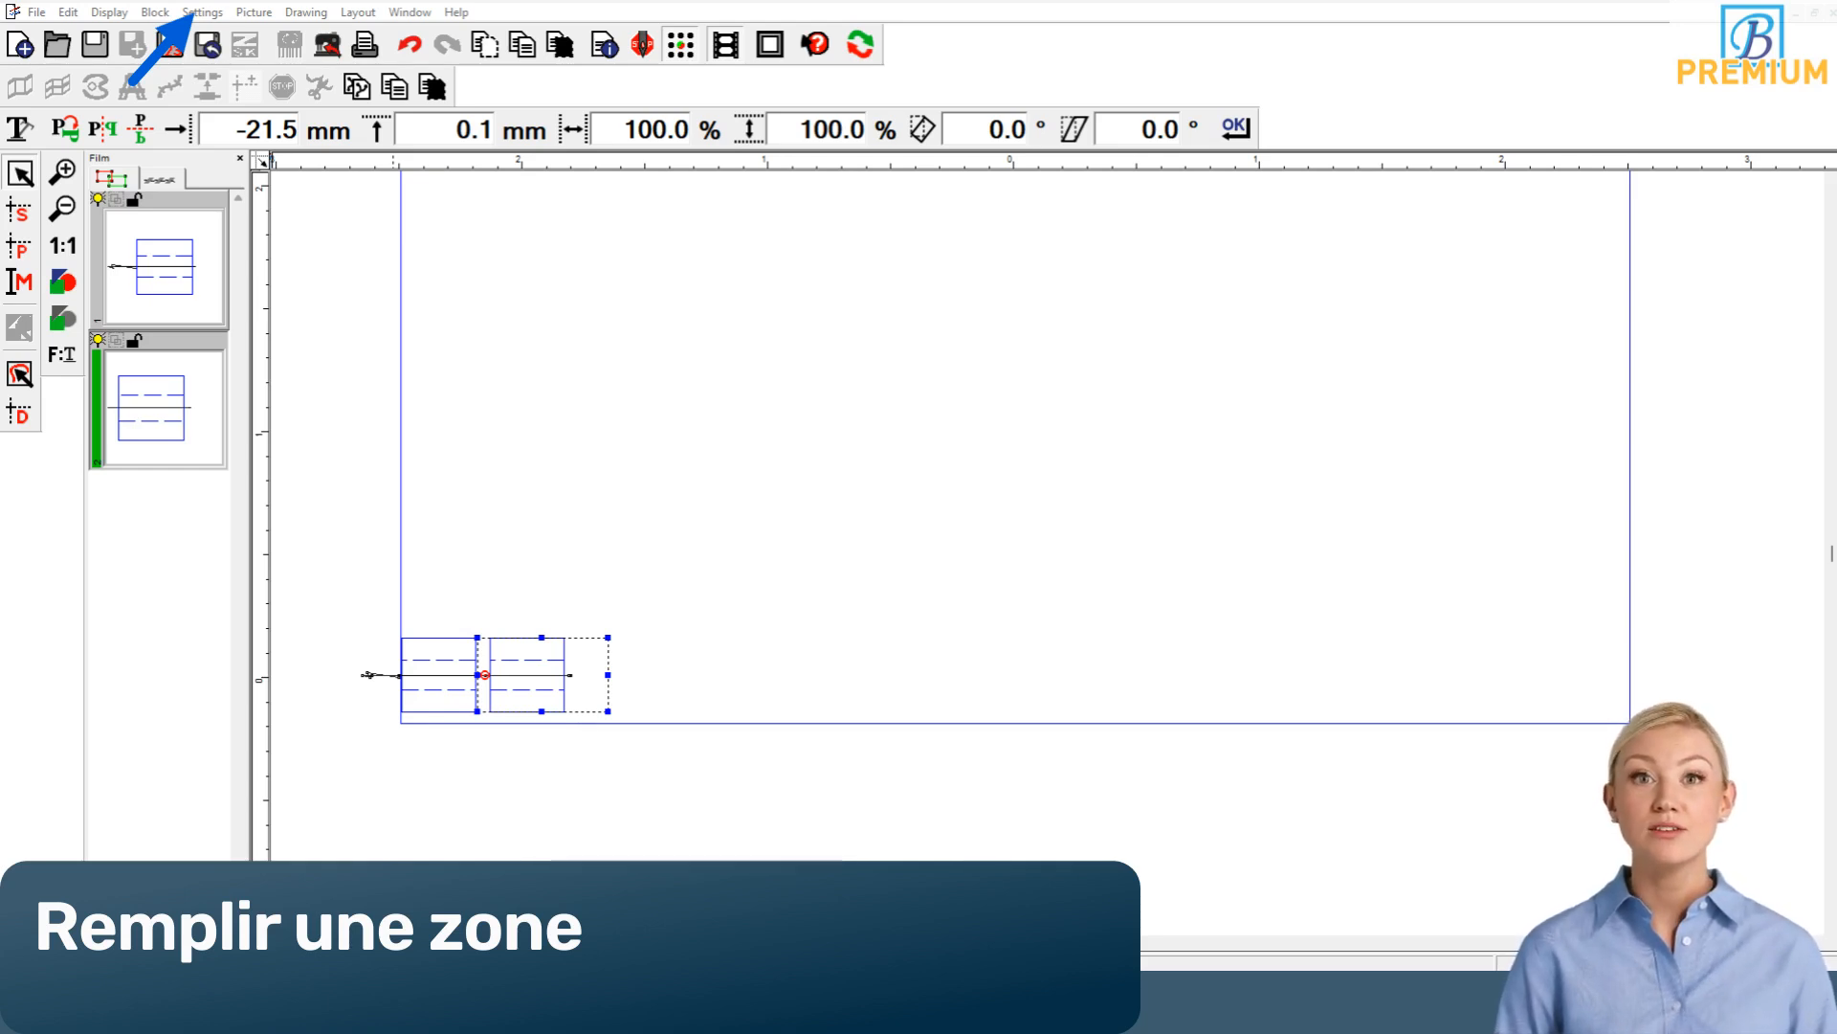
# Step: Set the duplication shift to 3.6 mm horizontal, 0 mm vertical and 0.0° rotation, and duplicate the selected square sequin block
pyautogui.click(201, 12)
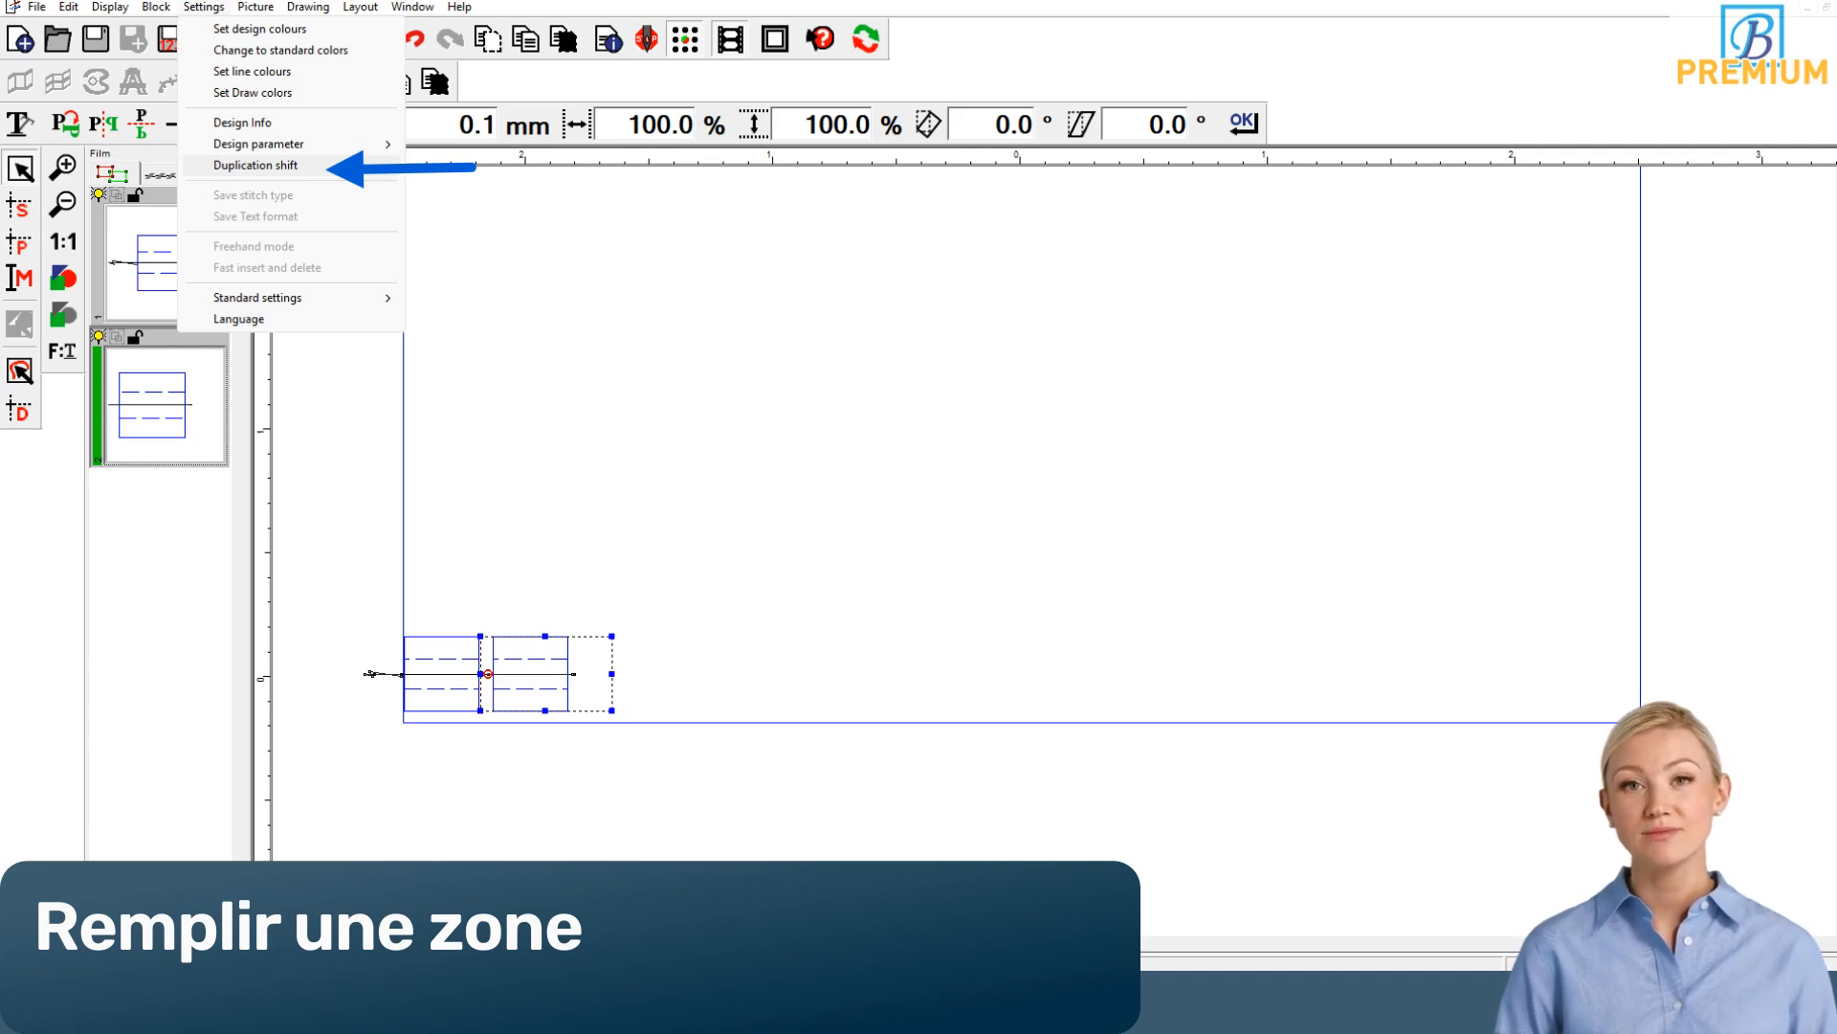
pyautogui.click(256, 164)
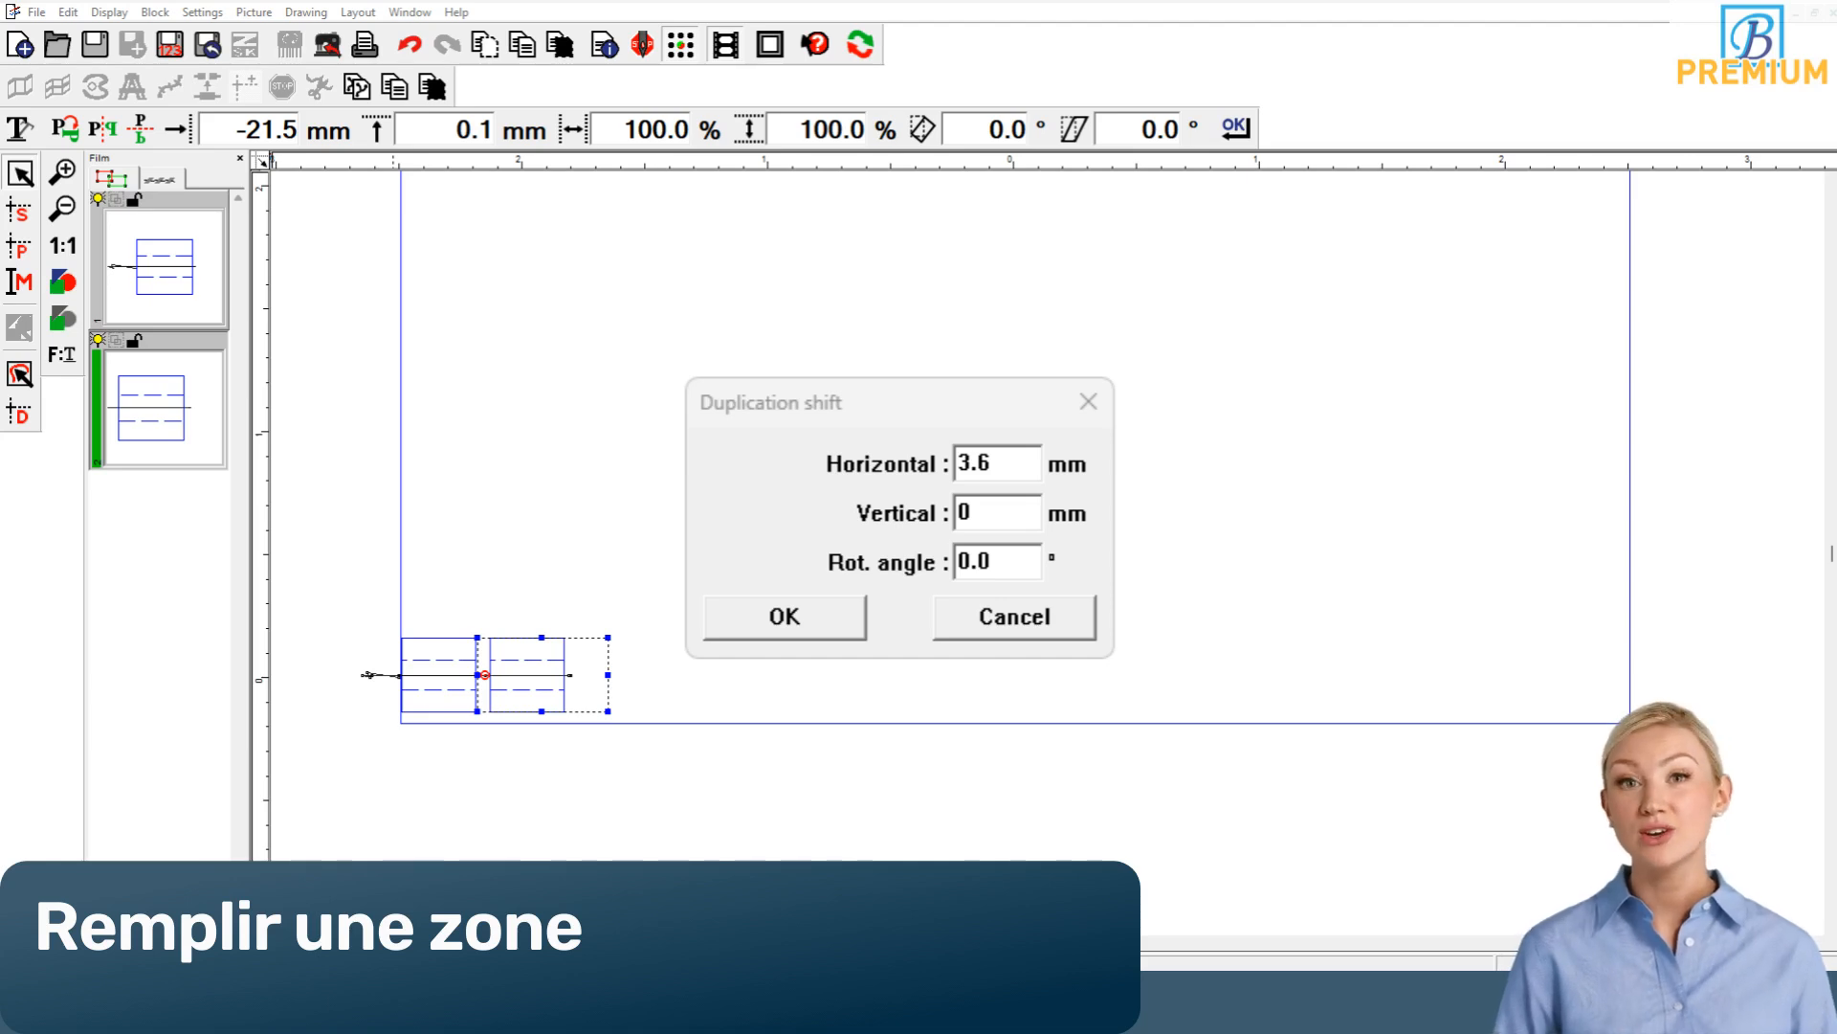
pyautogui.press('Return')
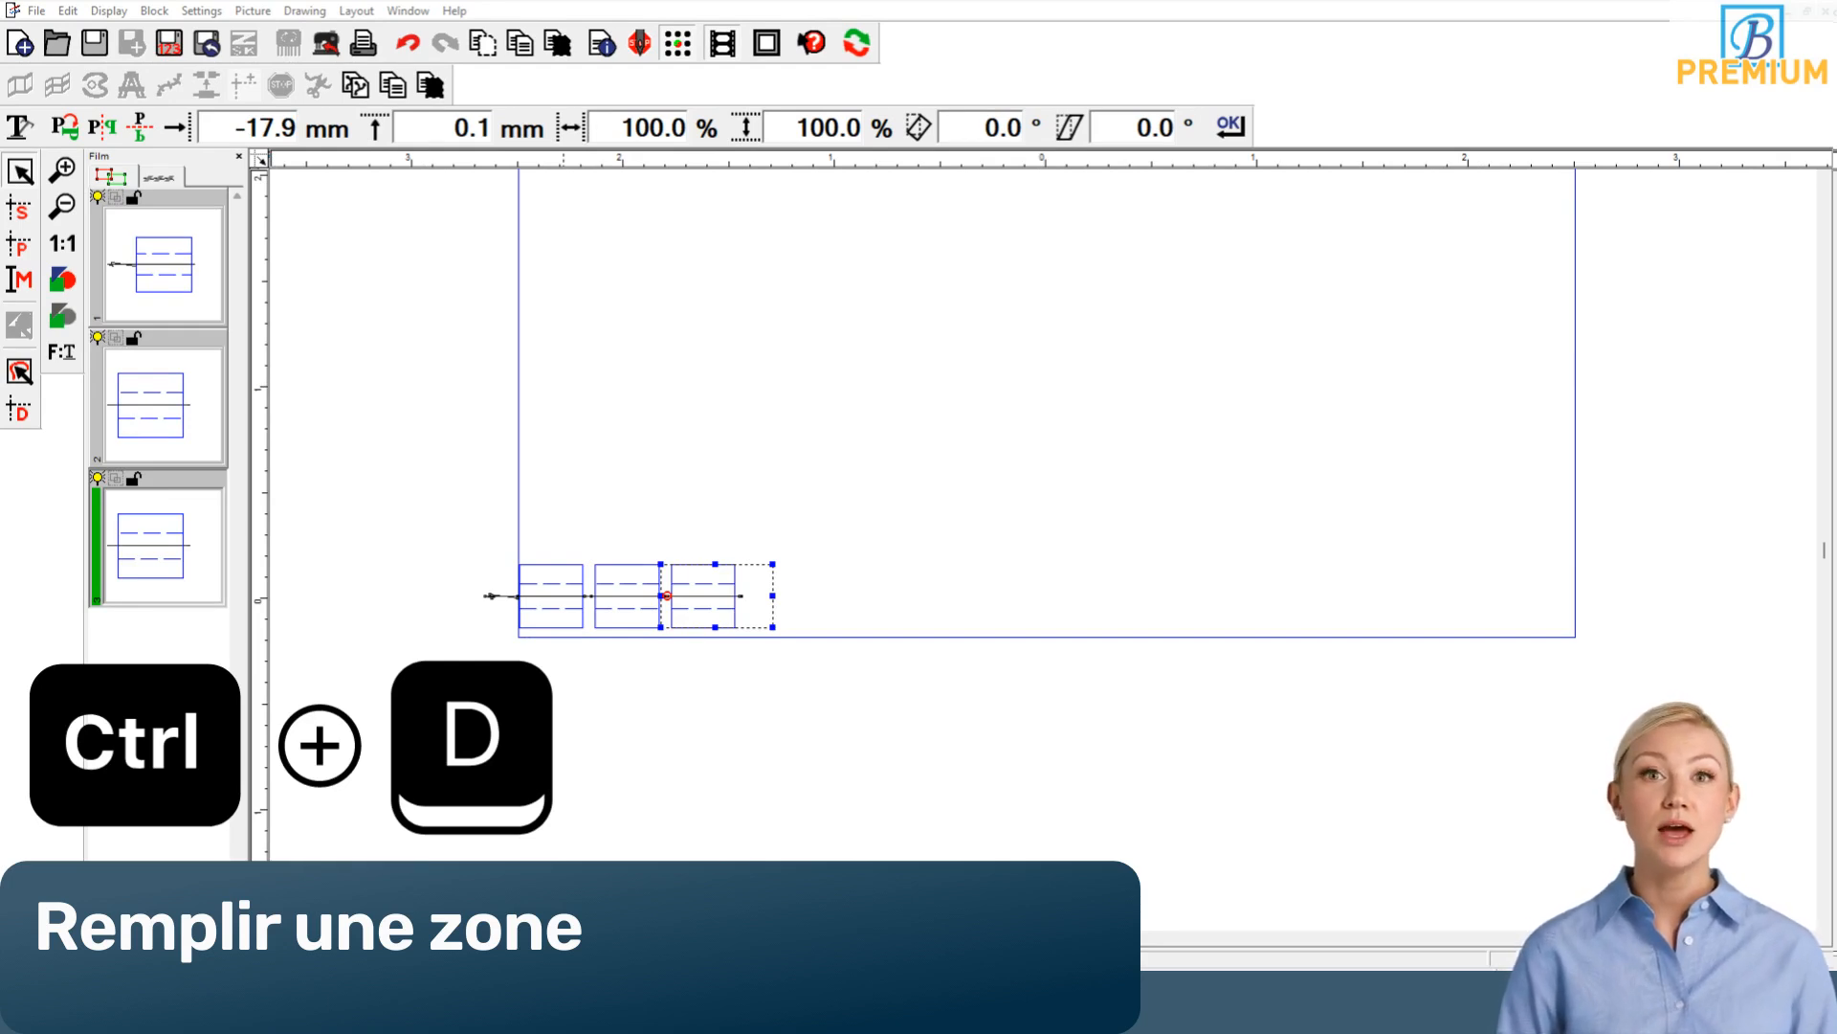
pyautogui.hotkey('ctrl', 'd')
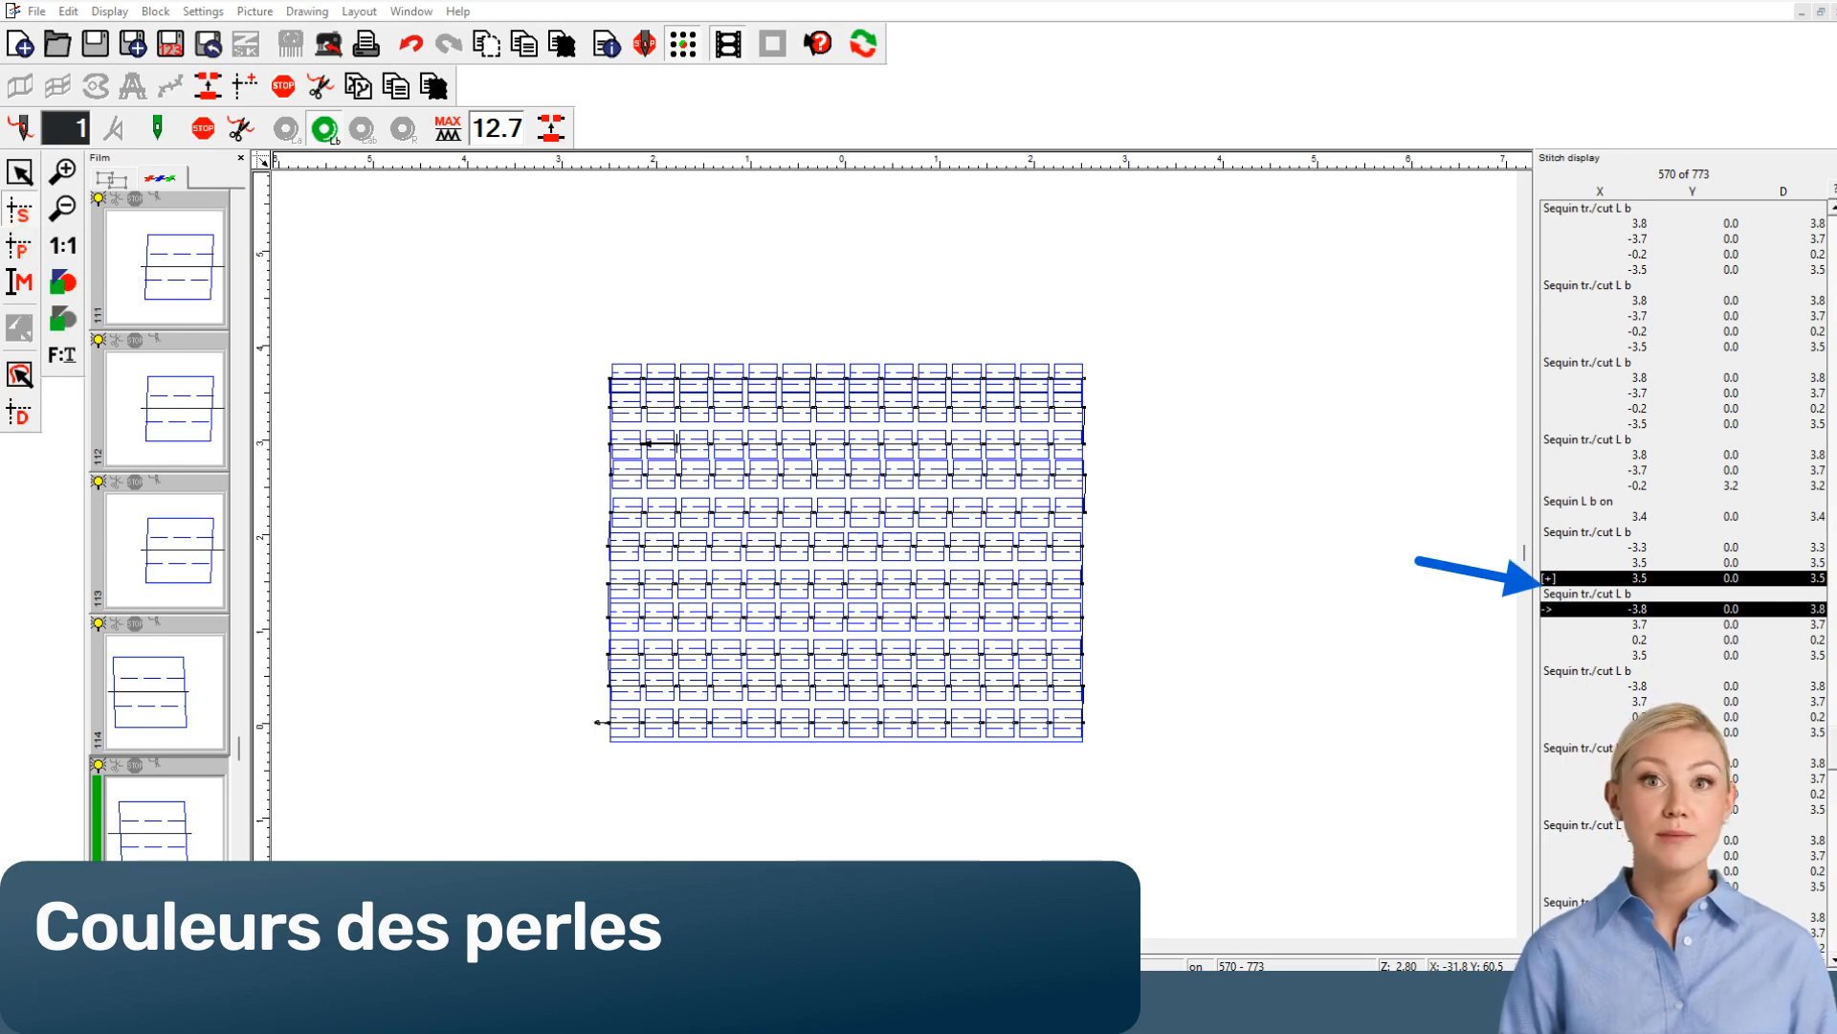
# Step: Switch the sequin colour to L b at stitch 570 of the rectangular sequin fill
pyautogui.press('b')
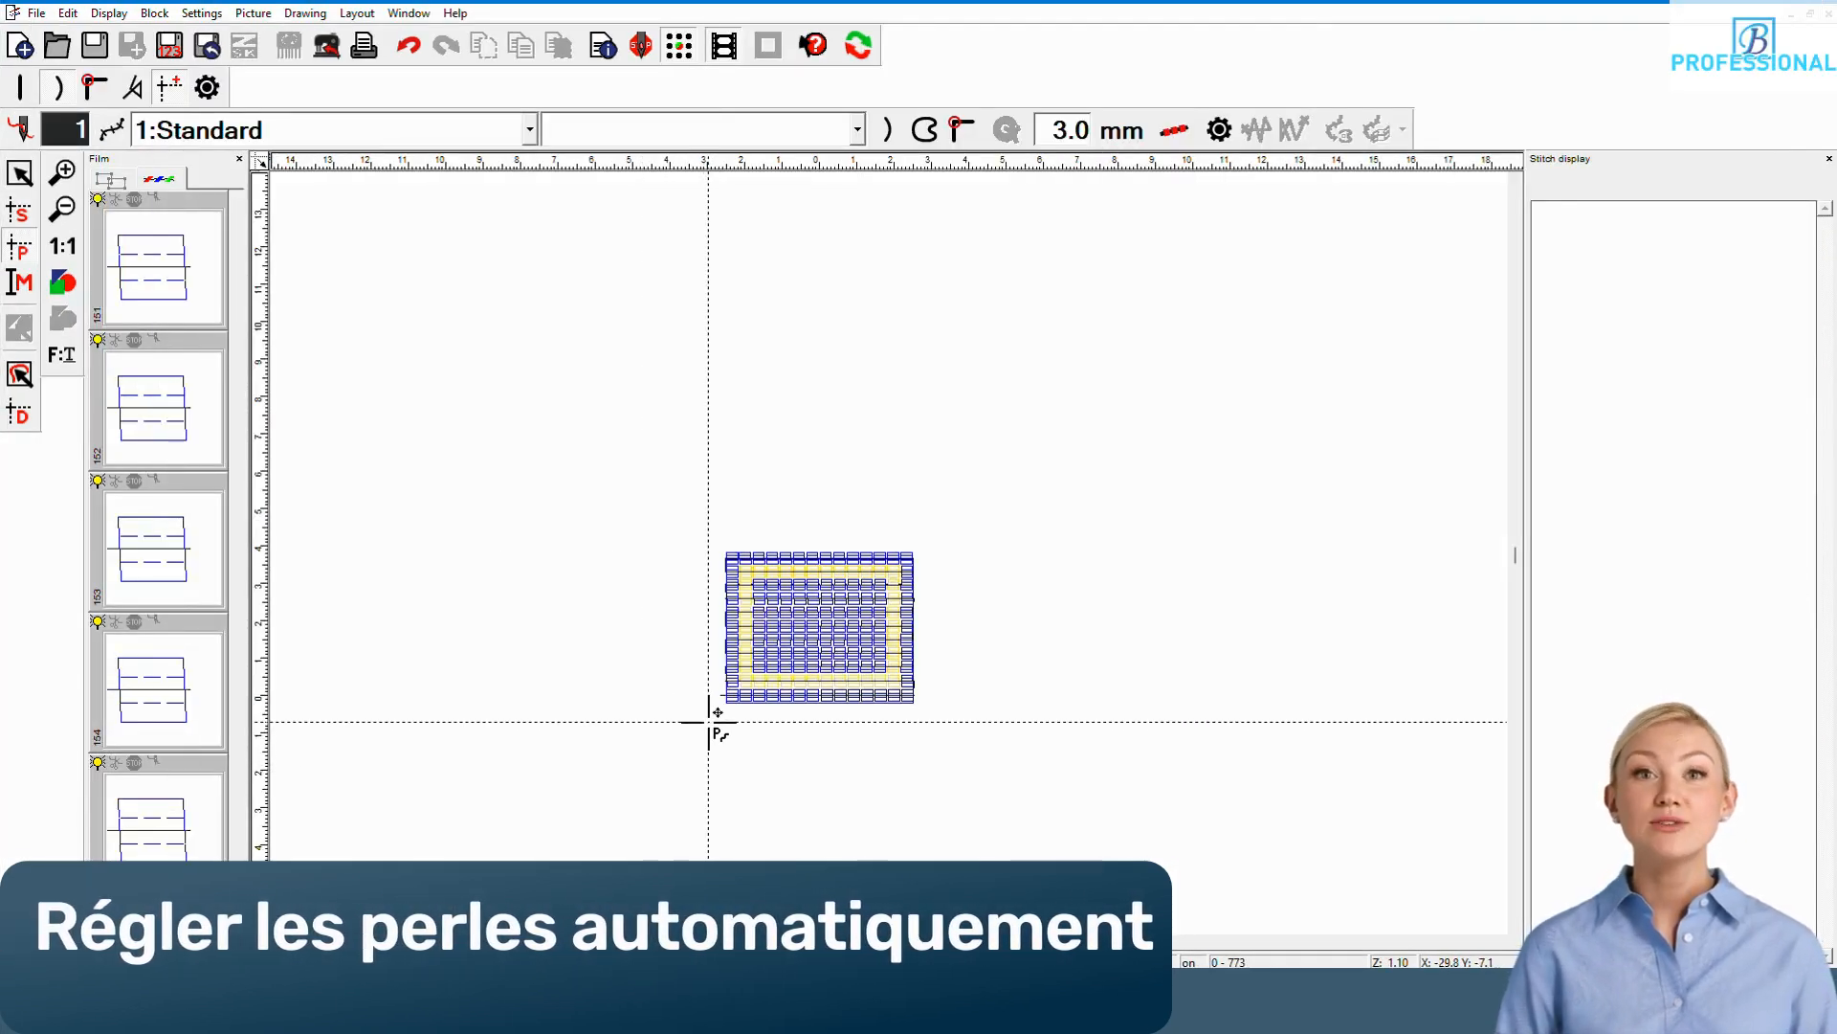
# Step: Turn on automatic sequins and draw a closed rectangular outline around the whole sequin fill, starting and ending at its lower-left corner
pyautogui.click(708, 722)
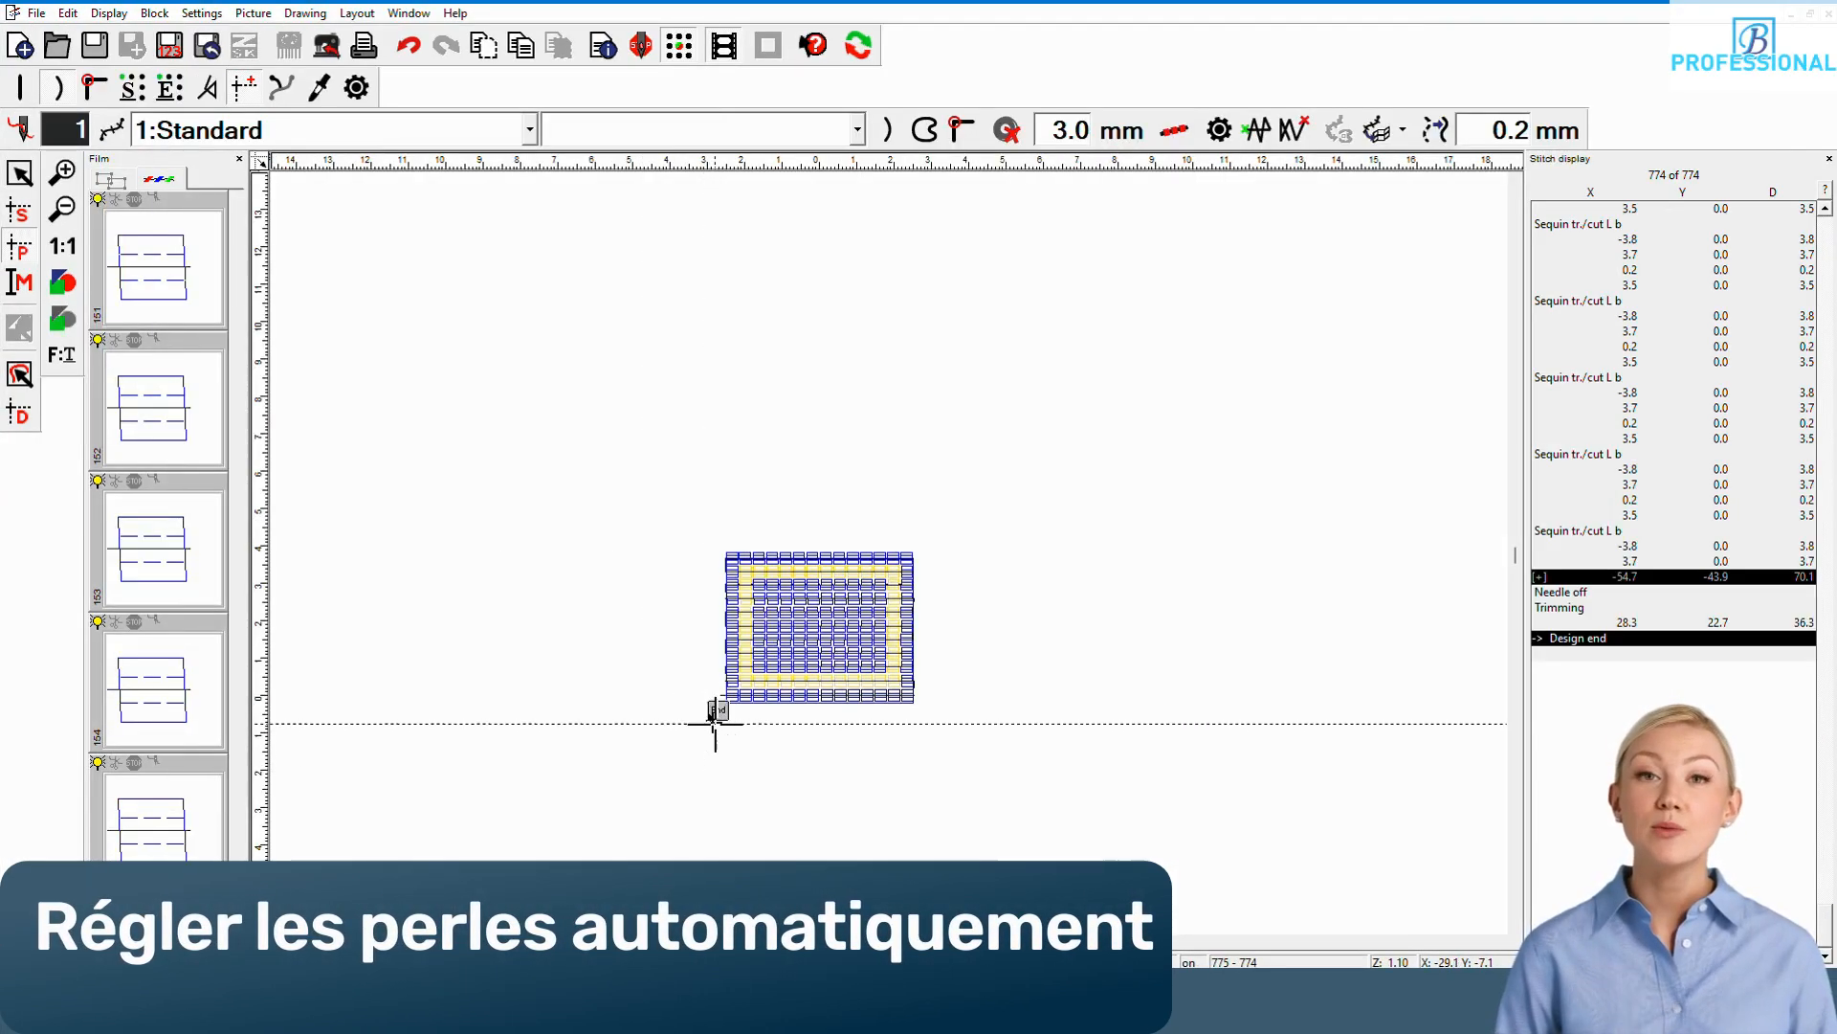
pyautogui.click(1006, 129)
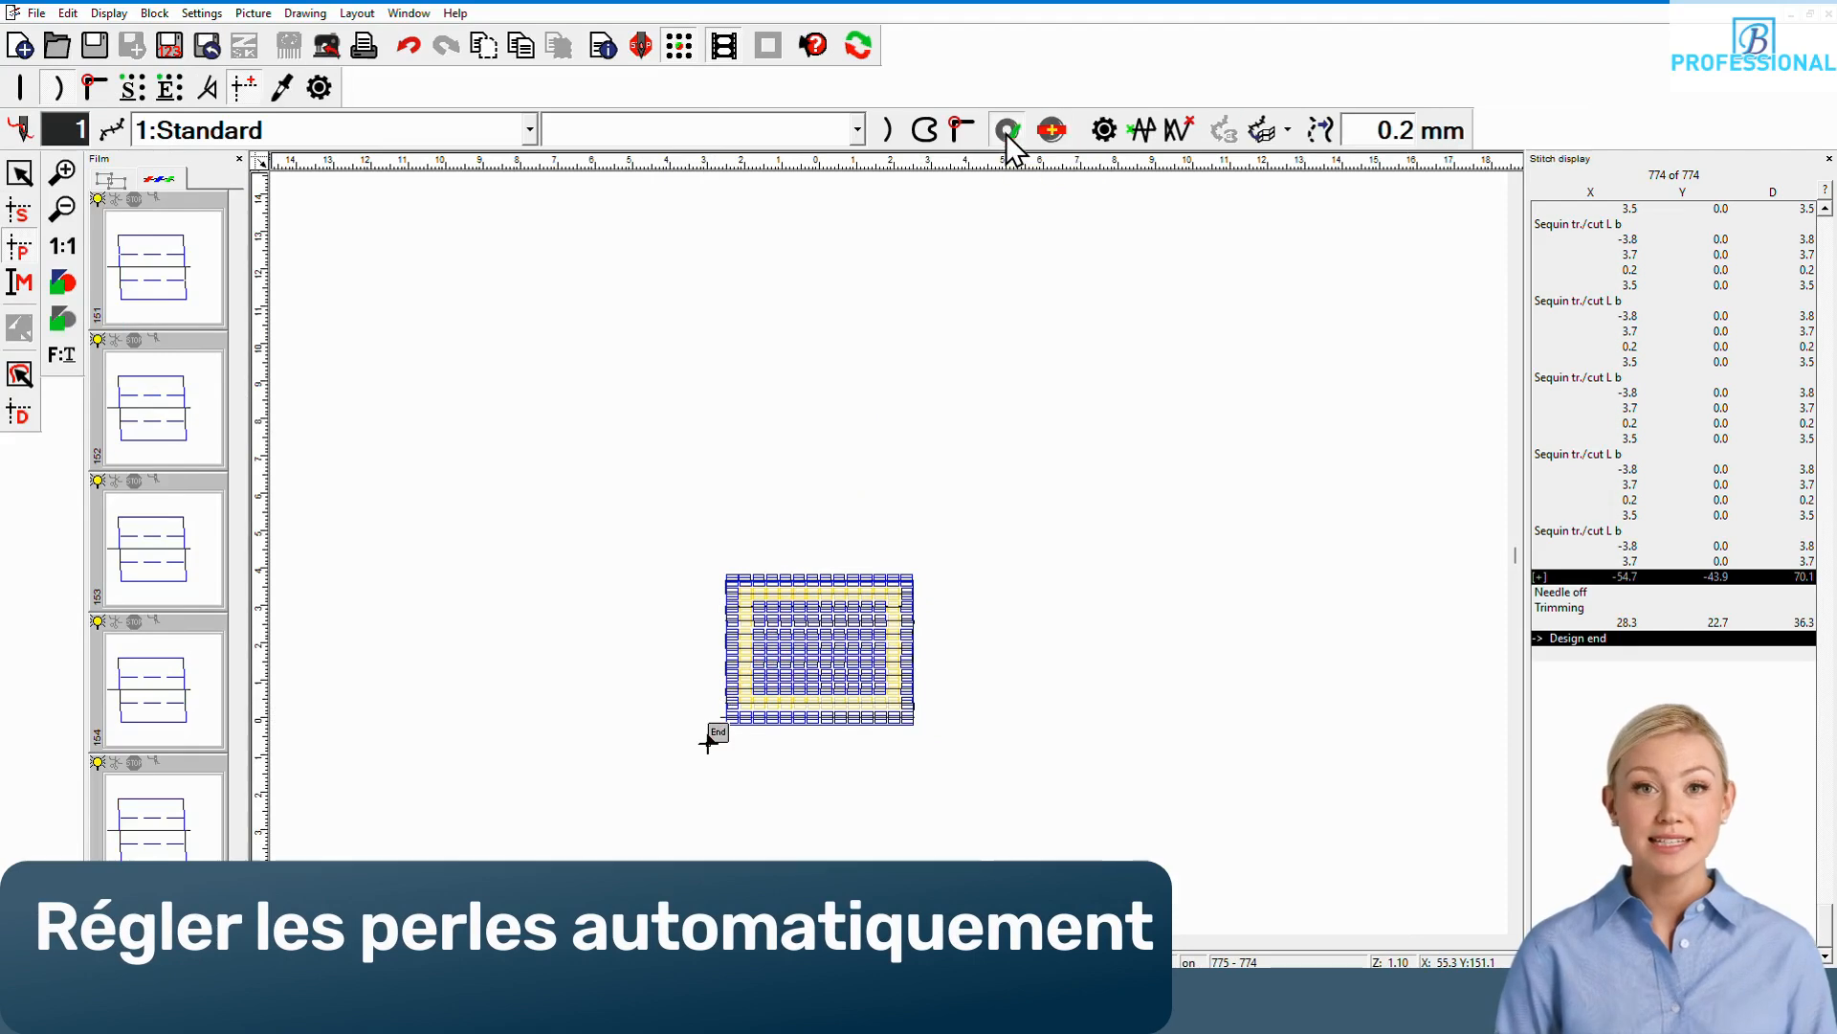
pyautogui.click(935, 743)
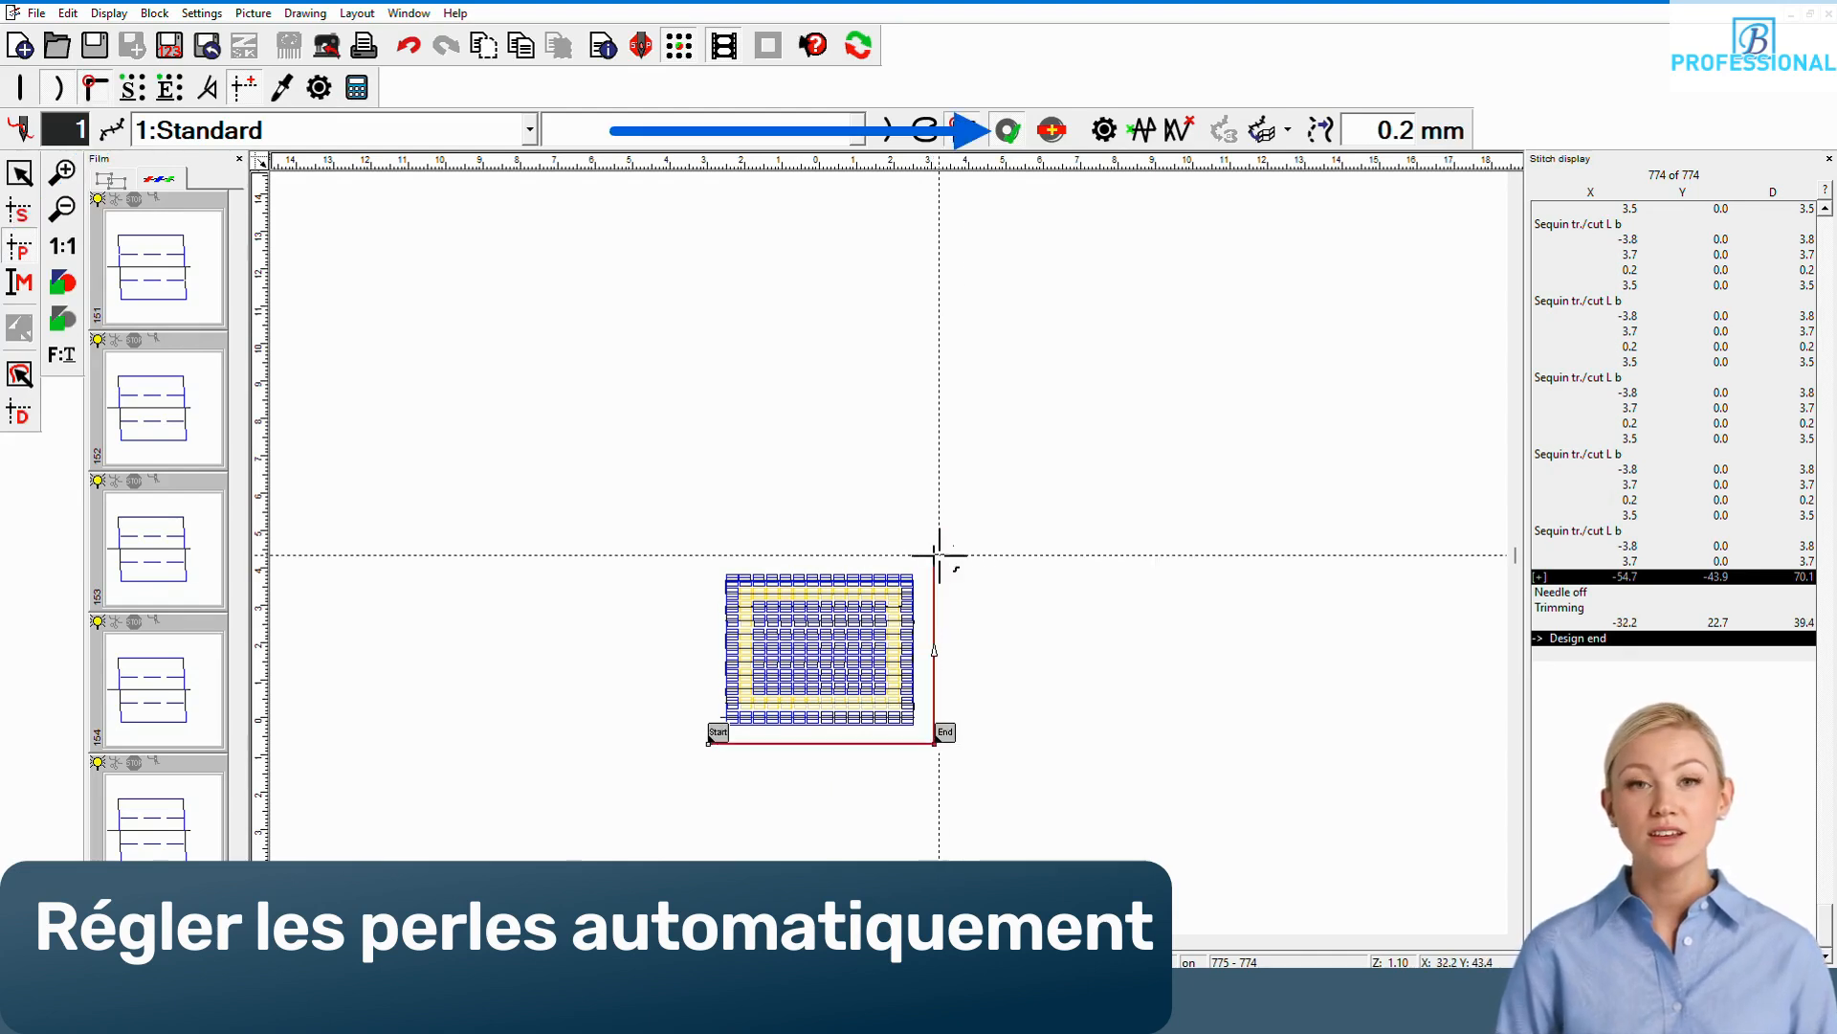
pyautogui.click(937, 555)
pyautogui.click(709, 555)
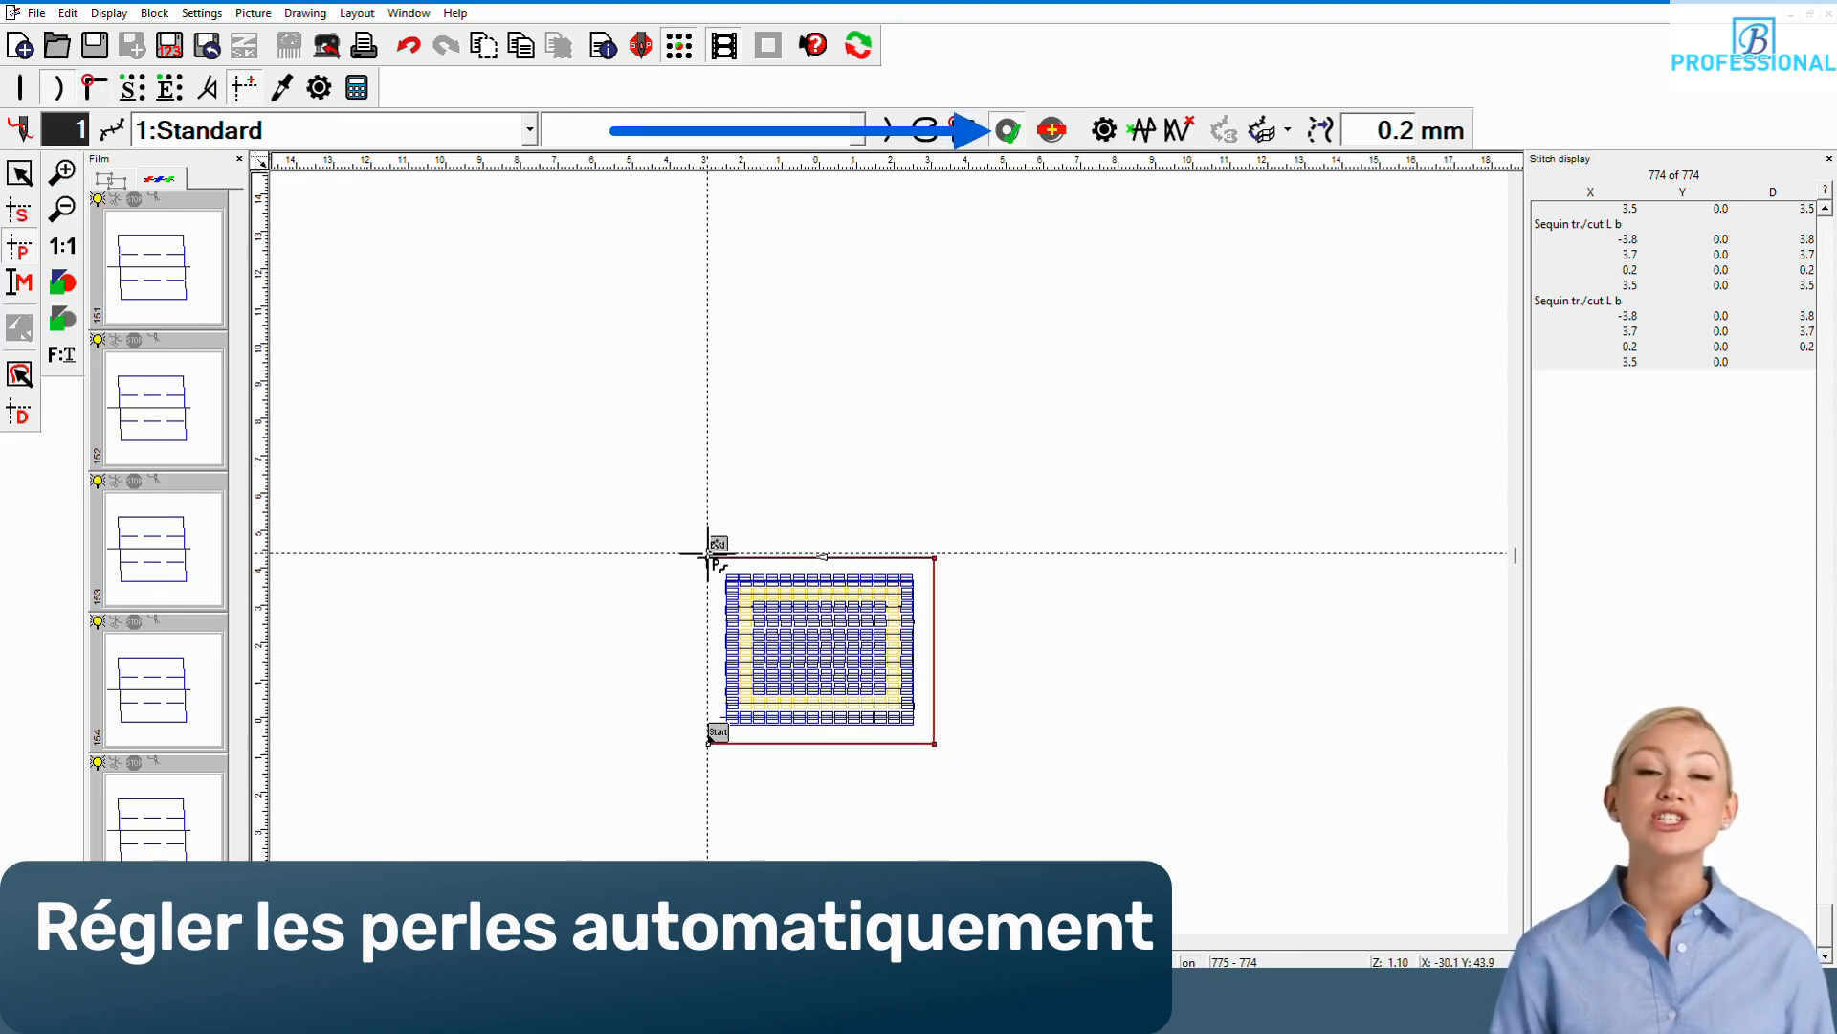
pyautogui.click(709, 735)
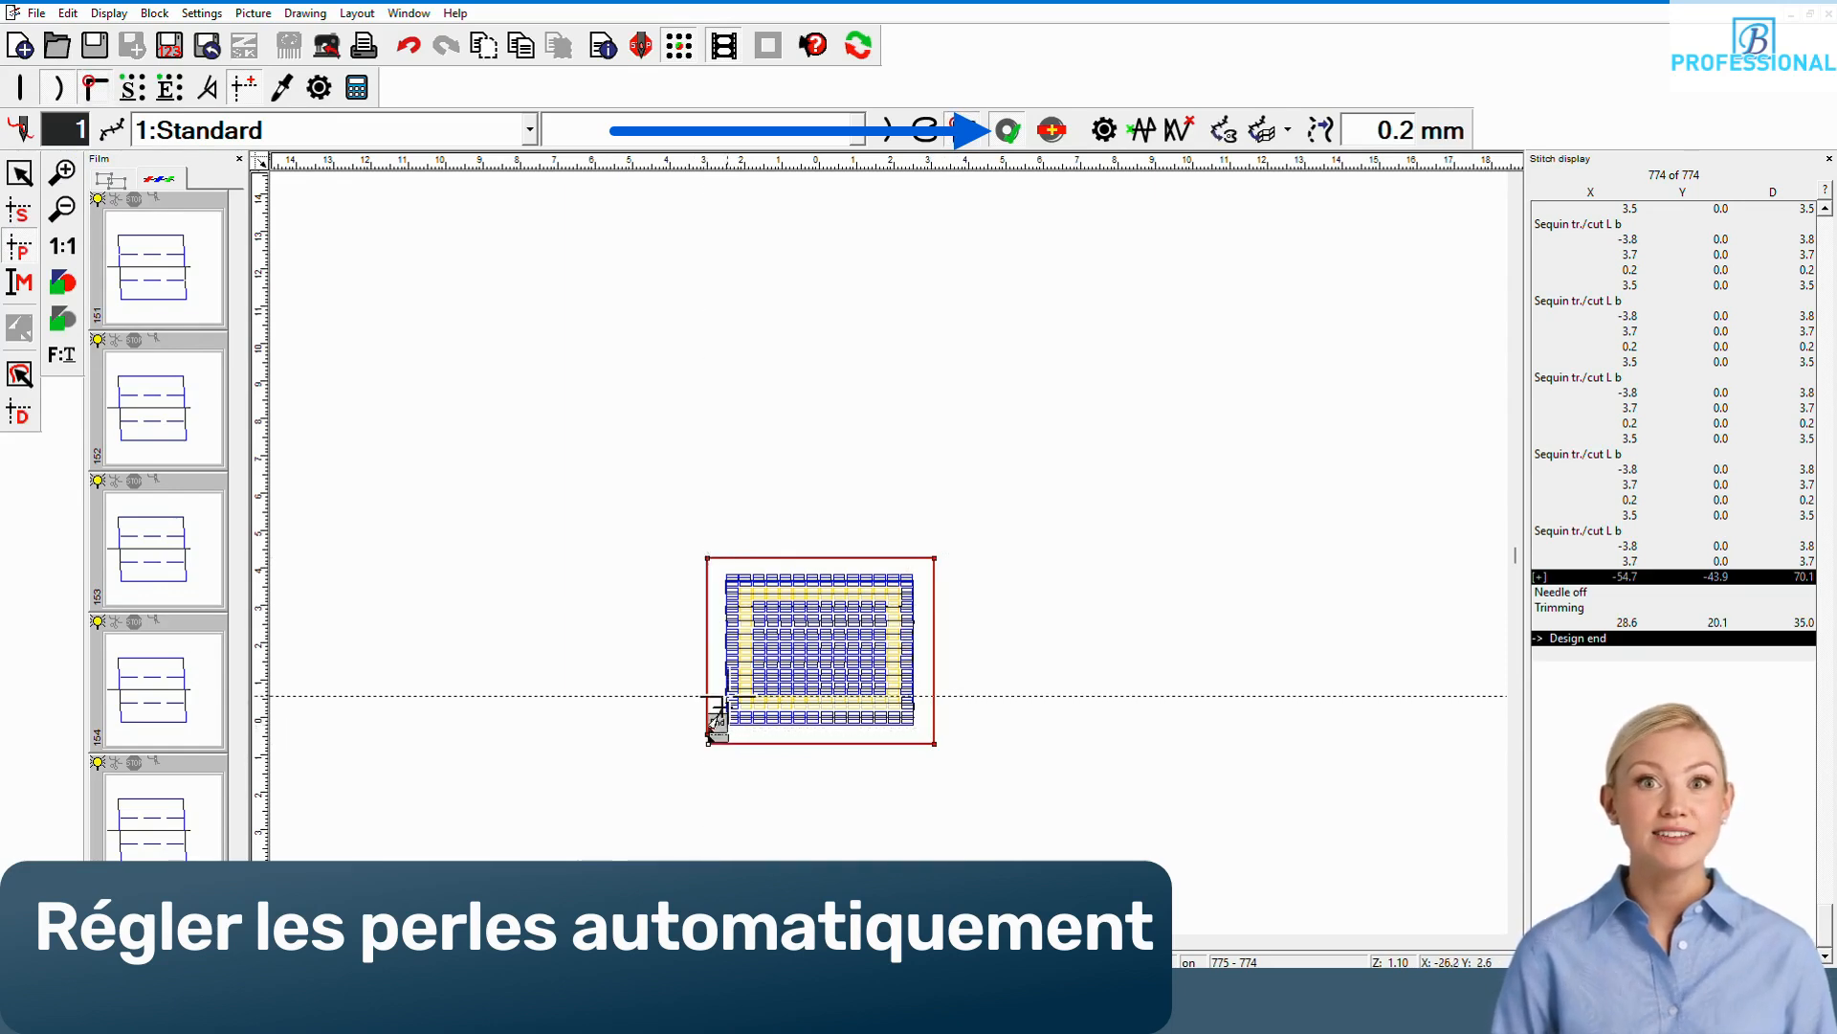
# Step: Set the automatic sequins to Bead Type 3 and calculate them along the rectangular outline
pyautogui.click(1052, 129)
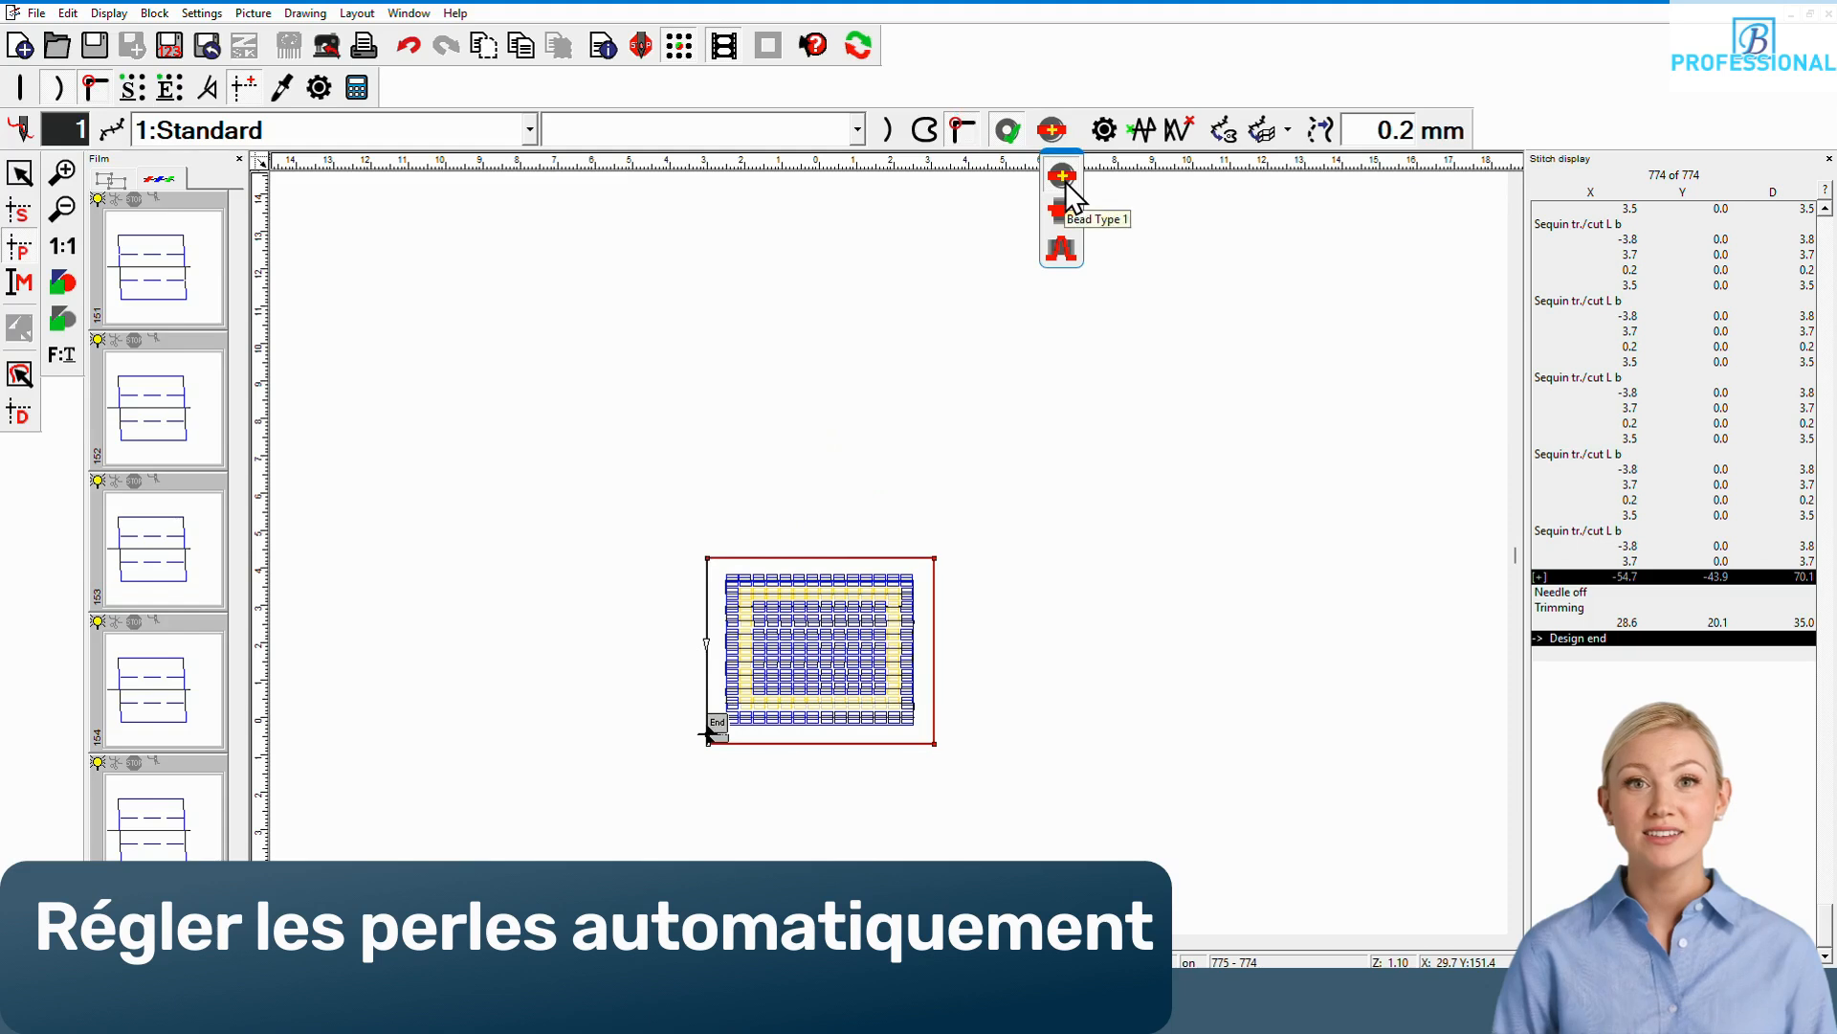
pyautogui.click(1062, 249)
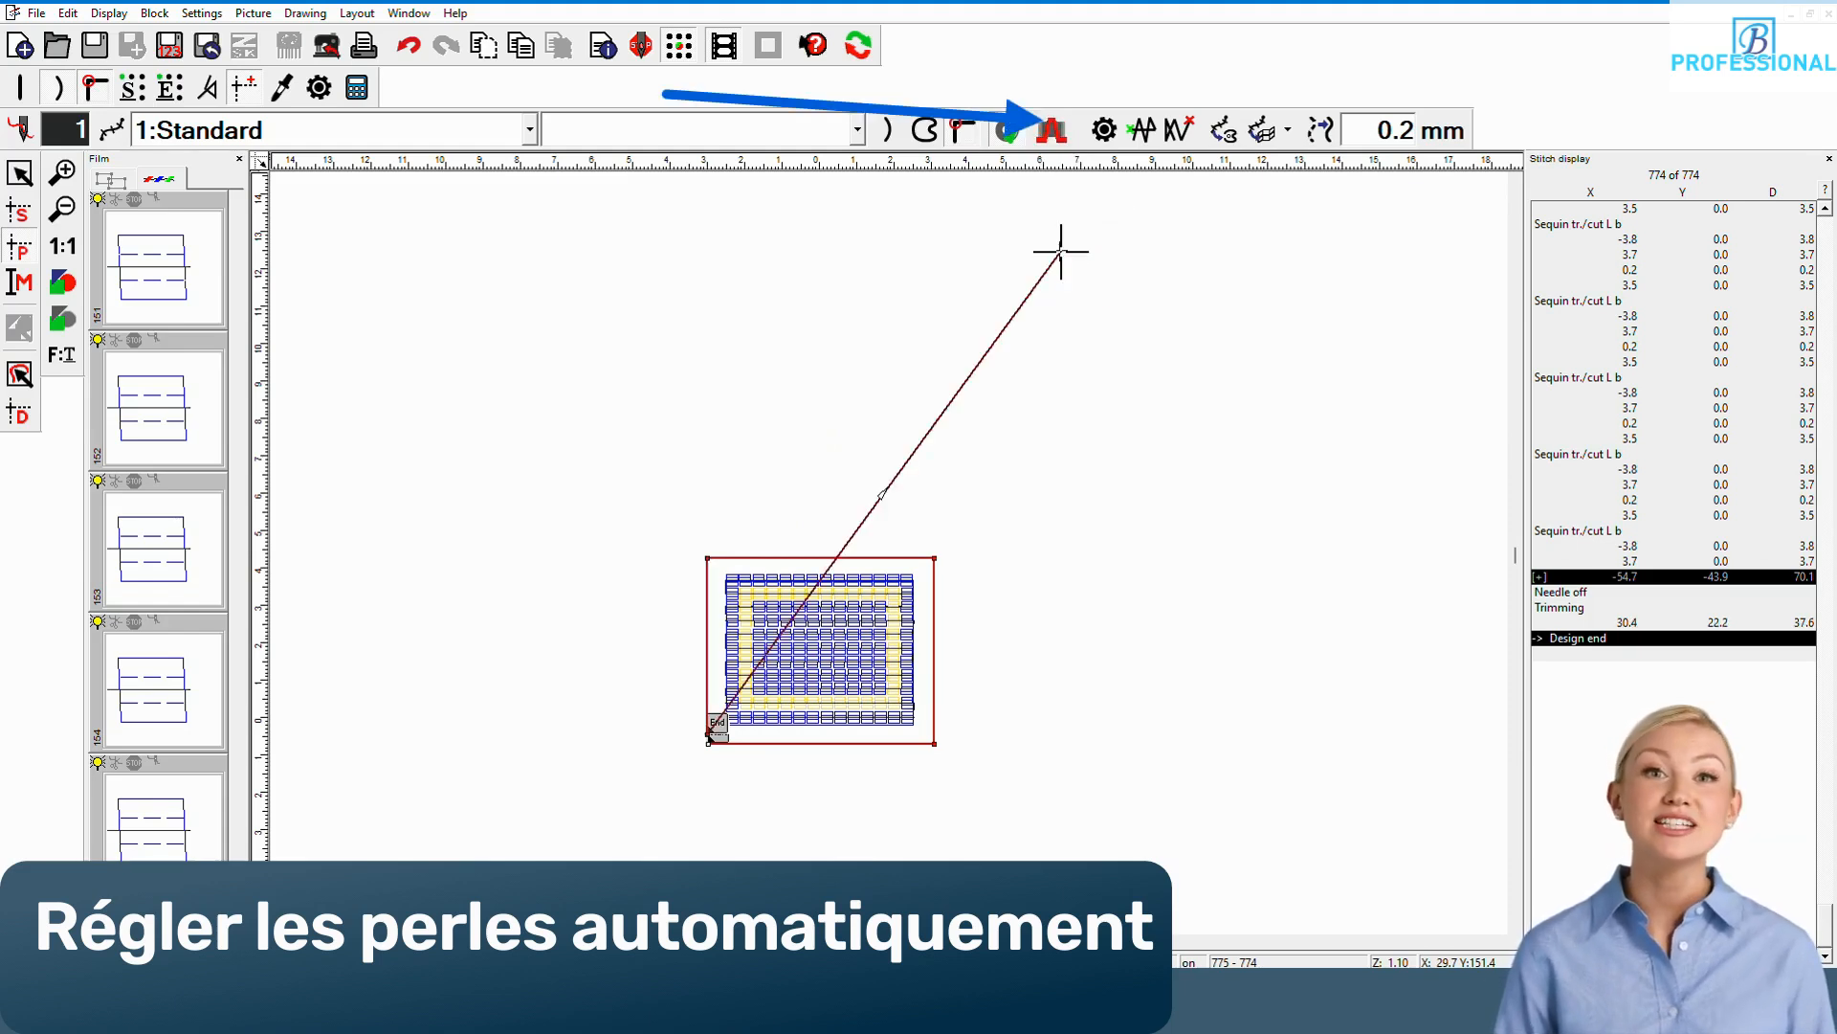
pyautogui.click(358, 89)
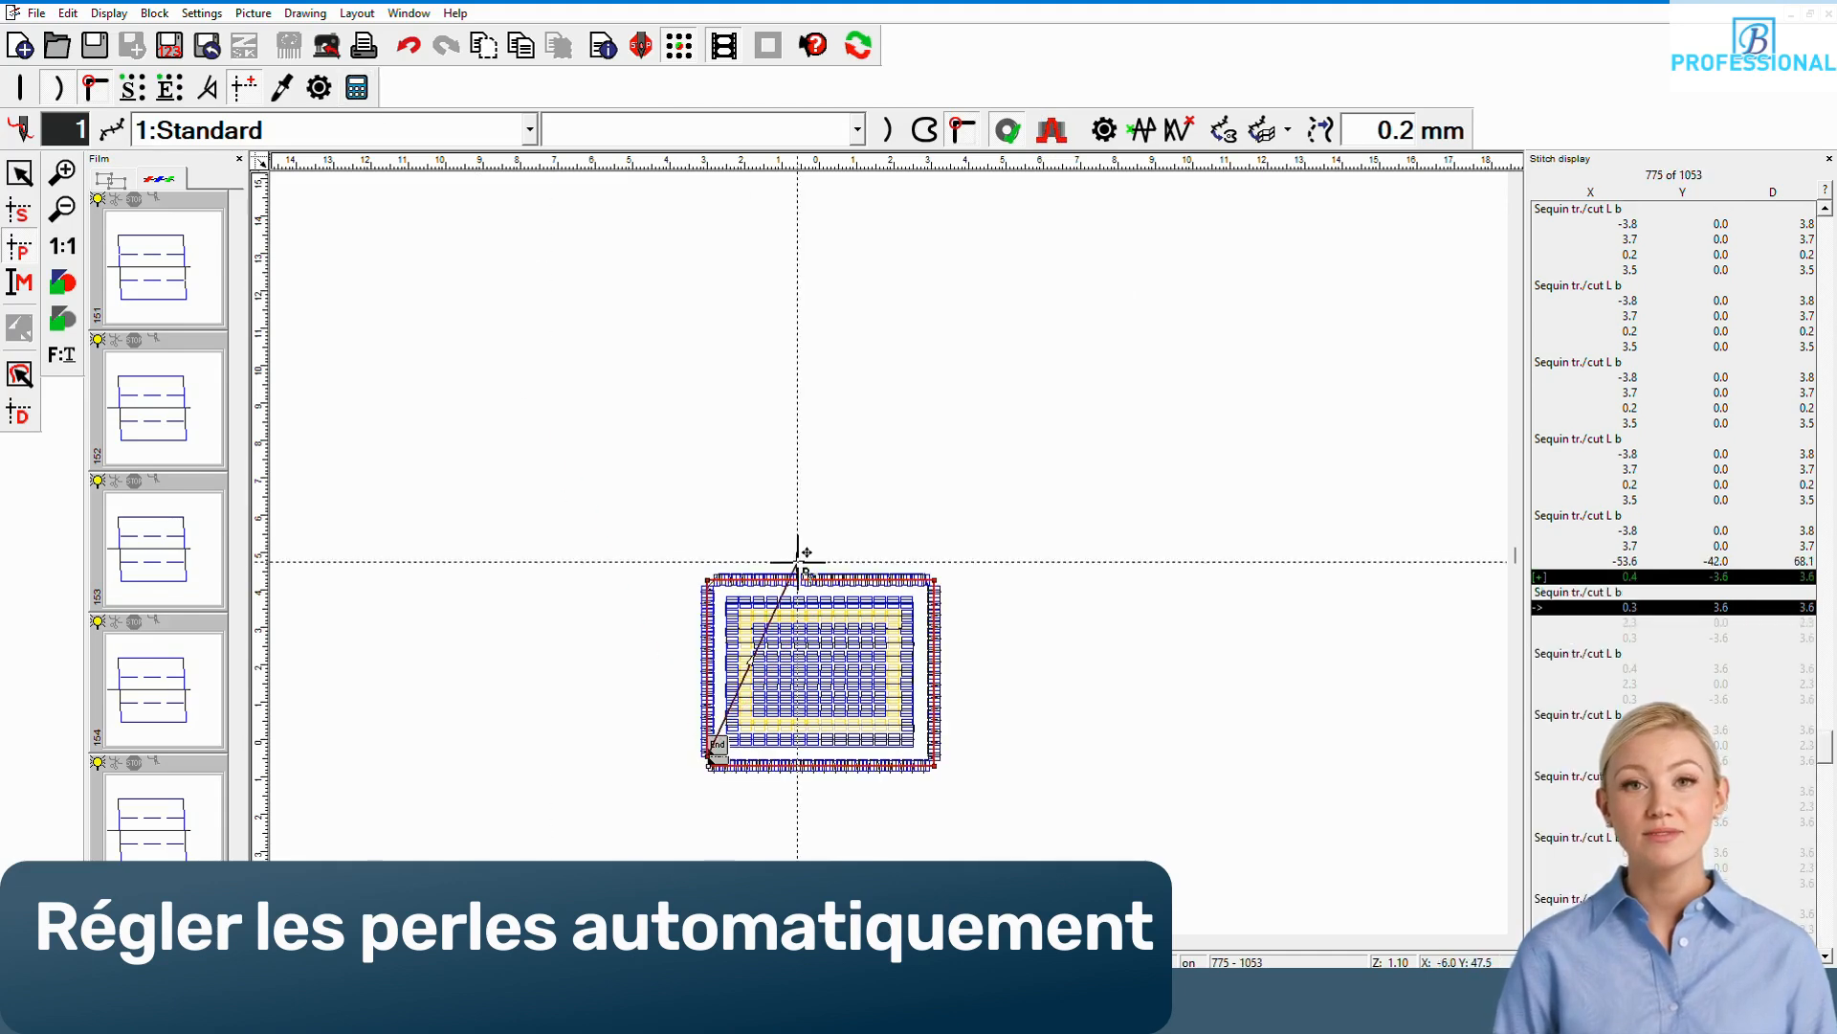
pyautogui.scroll(3, 794, 716)
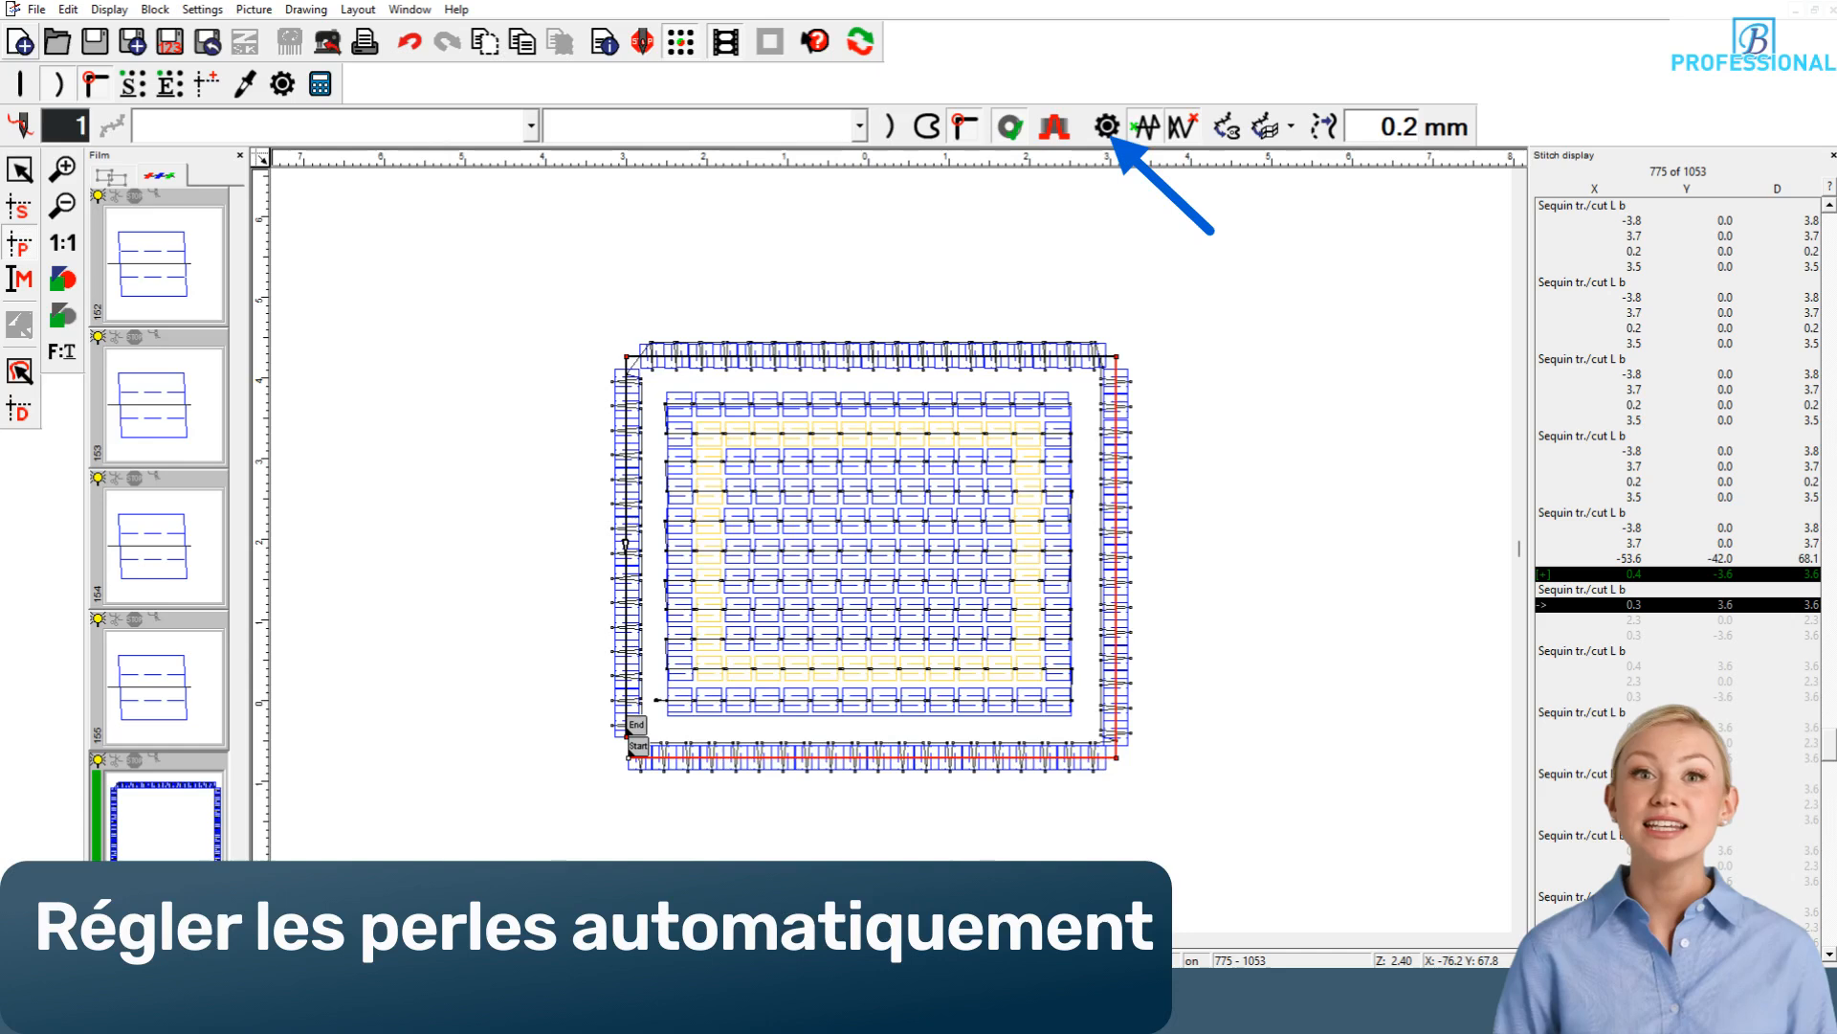